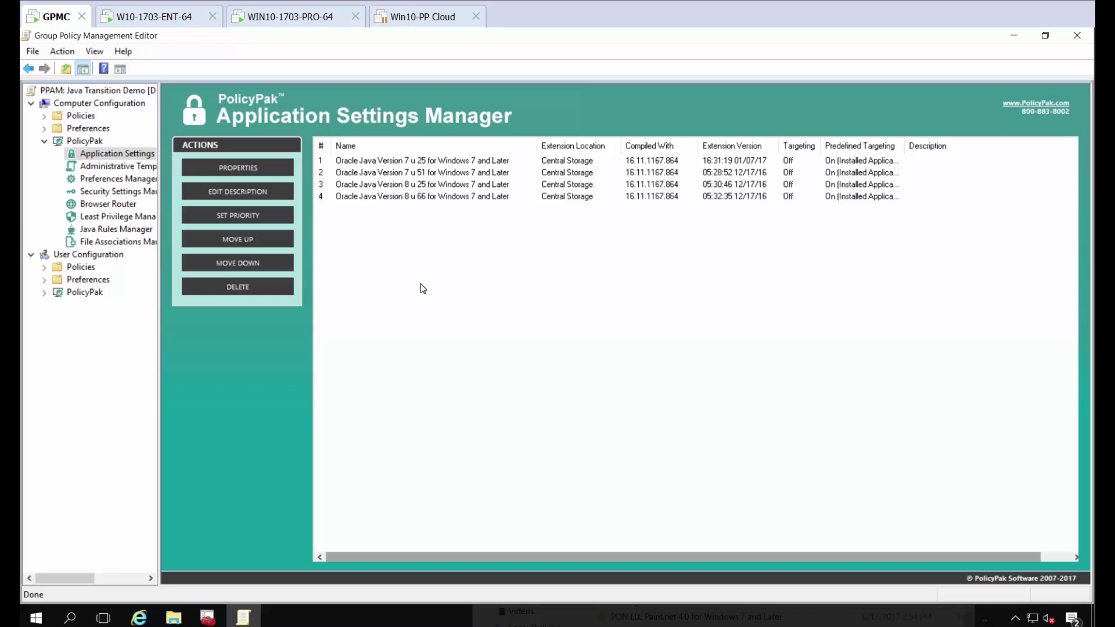
left_click(392, 160)
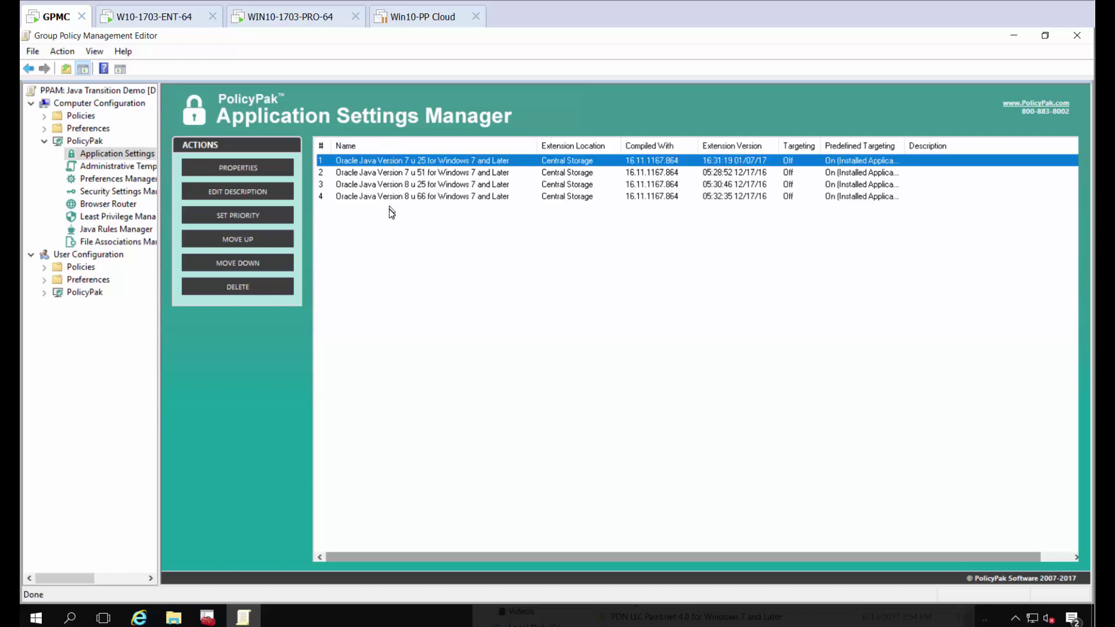
left_click(418, 174)
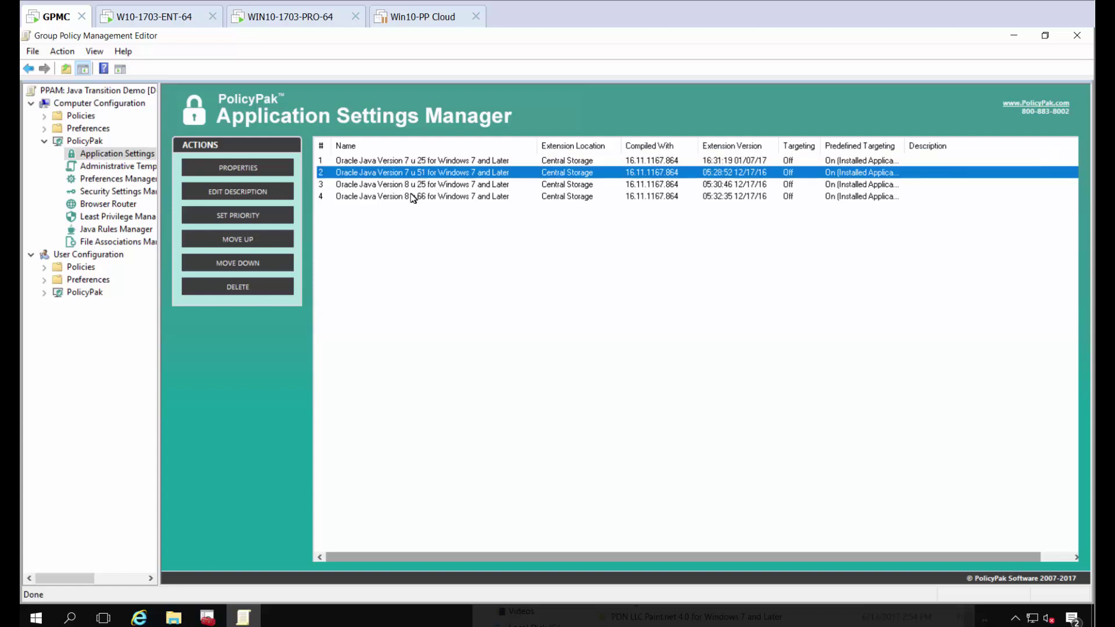
left_click(412, 197)
left_click(401, 162)
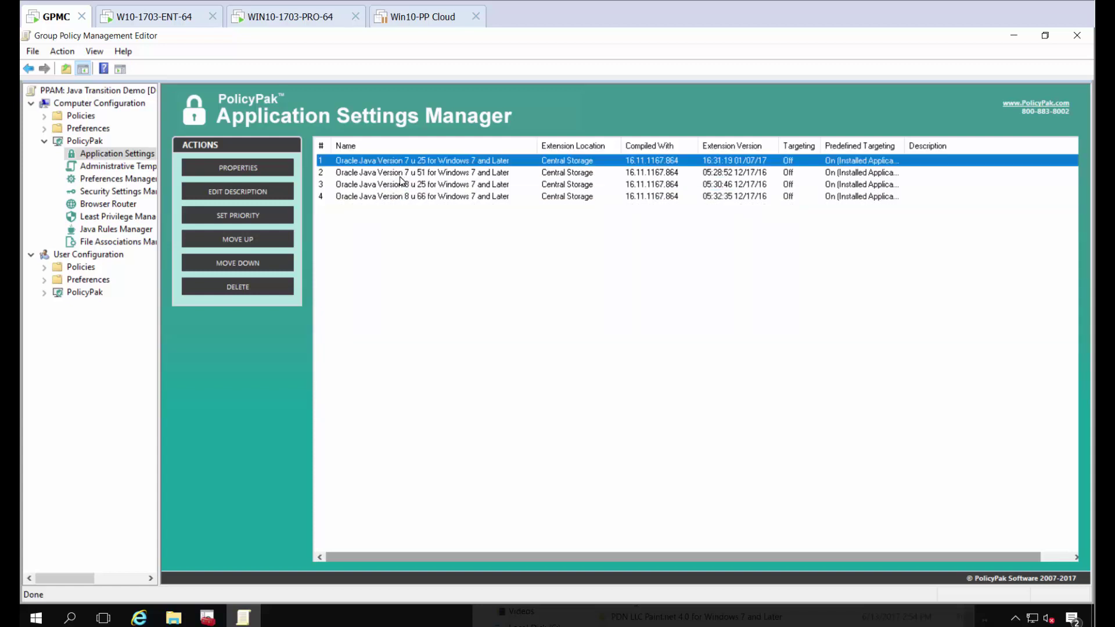
left_click(401, 174)
left_click(400, 185)
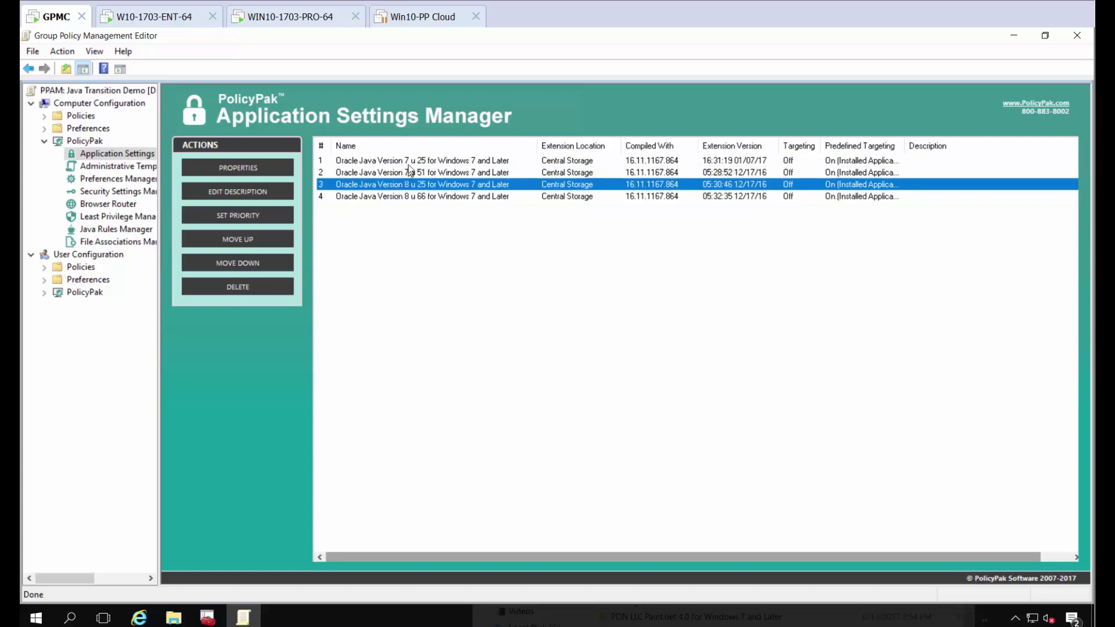
Examine the Updates, Java / View and Security settings of the Oracle Java Version 7 u 25 entry, then close it.
left_click(410, 163)
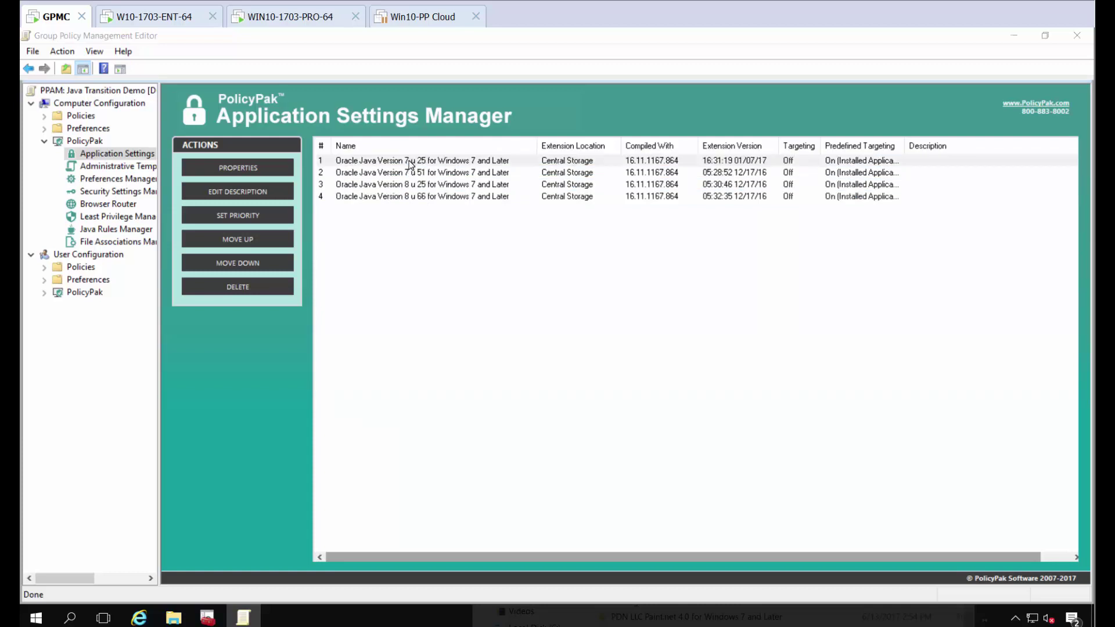
double_click(410, 163)
left_click_drag(260, 51, 541, 256)
left_click(406, 285)
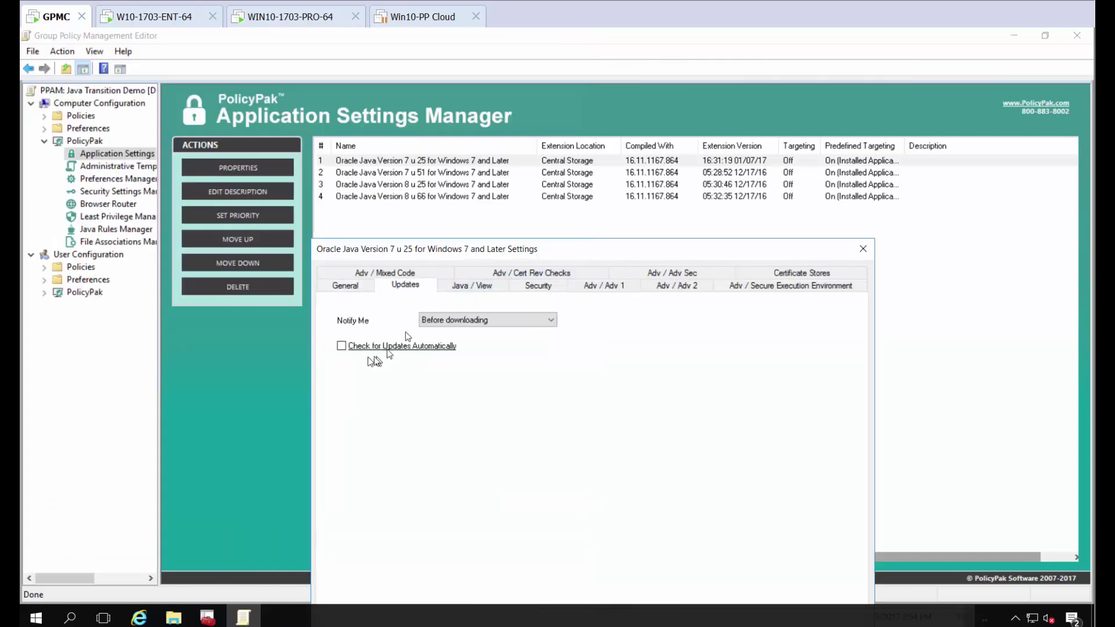
left_click(471, 285)
left_click(538, 285)
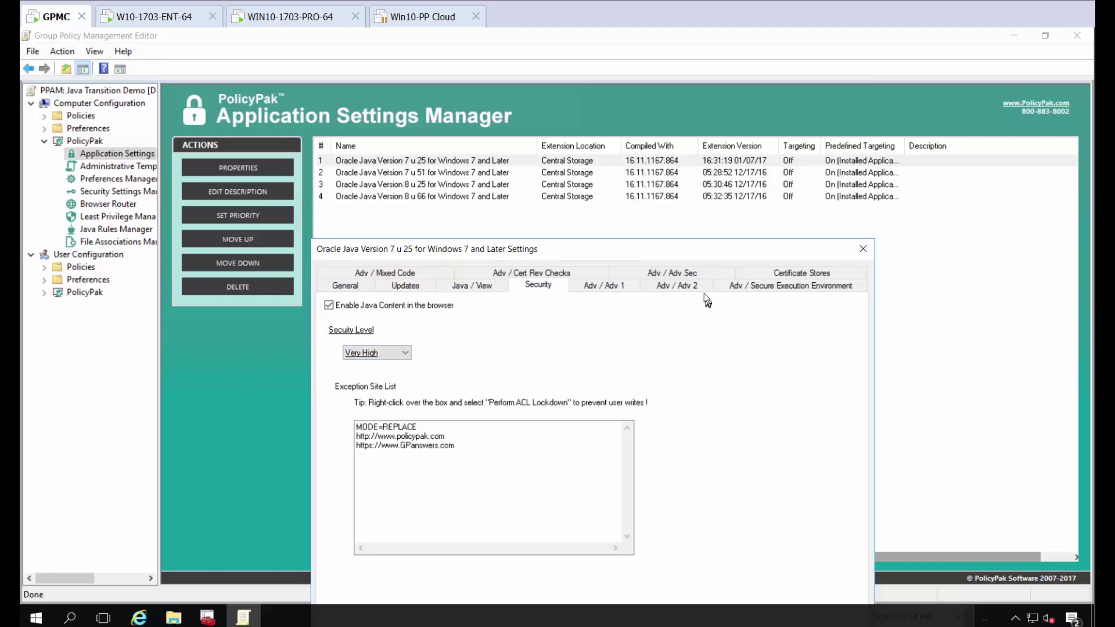
left_click(869, 252)
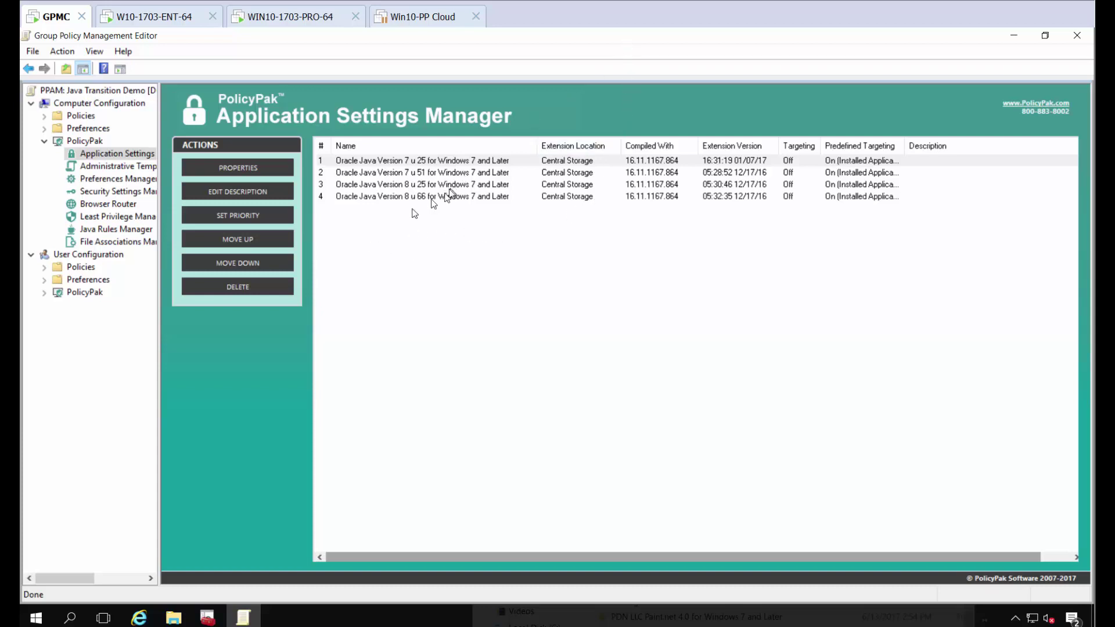
Check which Oracle Java Paks are offered for a new Application Settings entry.
right_click(150, 158)
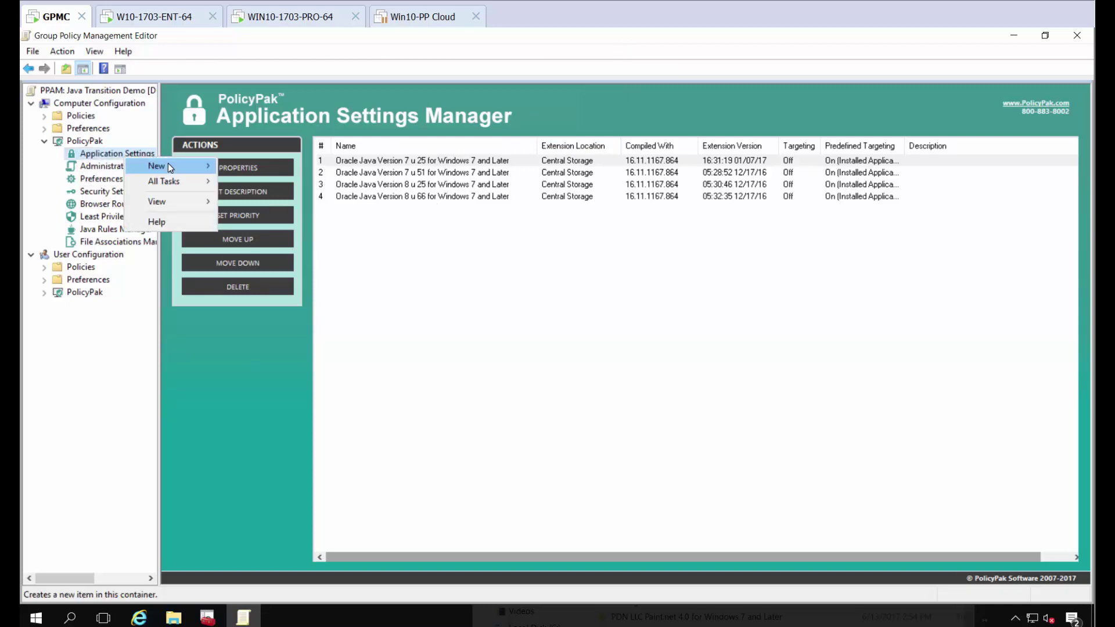
mouse_move(169, 166)
mouse_move(243, 166)
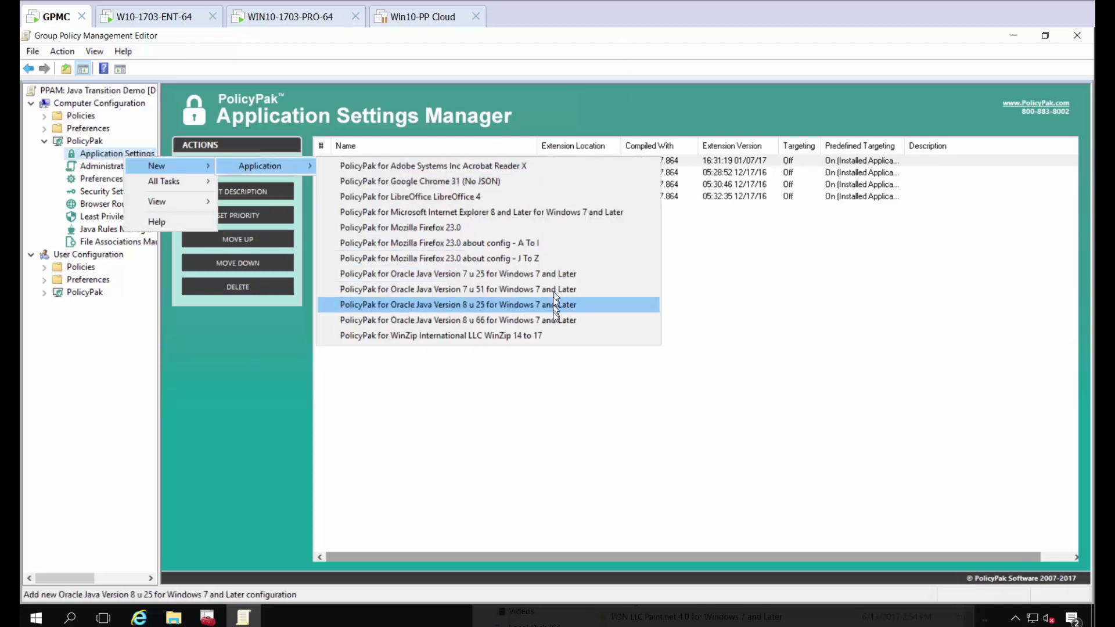
left_click(772, 318)
Show the PolicyPak - Pak Creation folder and the SYSVOL PolicyPak folder side by side.
left_click(1014, 36)
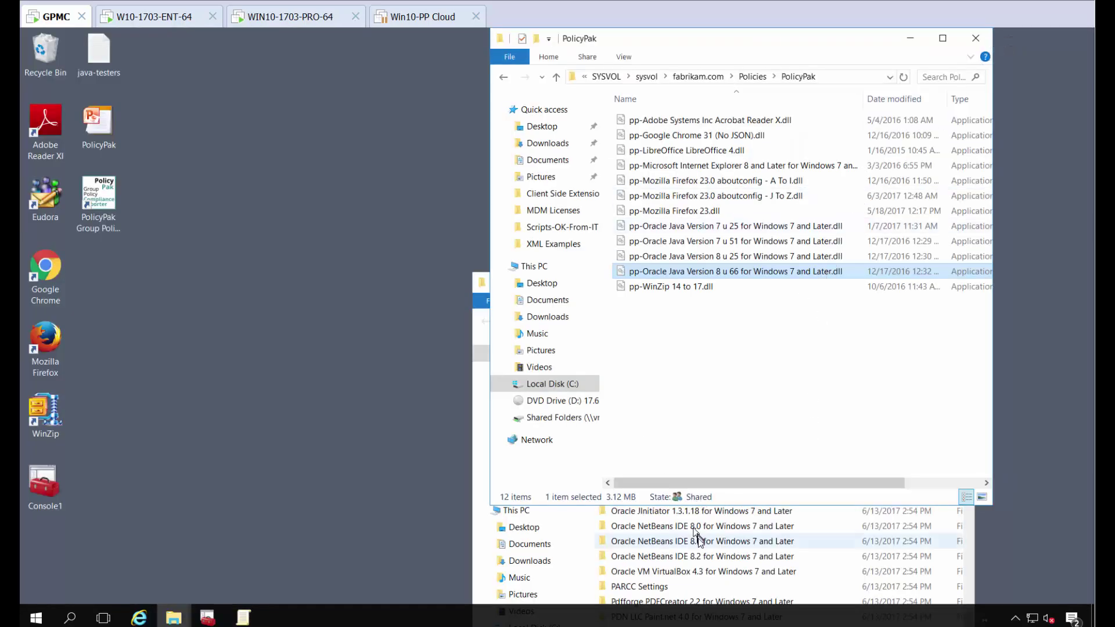
left_click(714, 571)
left_click_drag(697, 291, 20, 221)
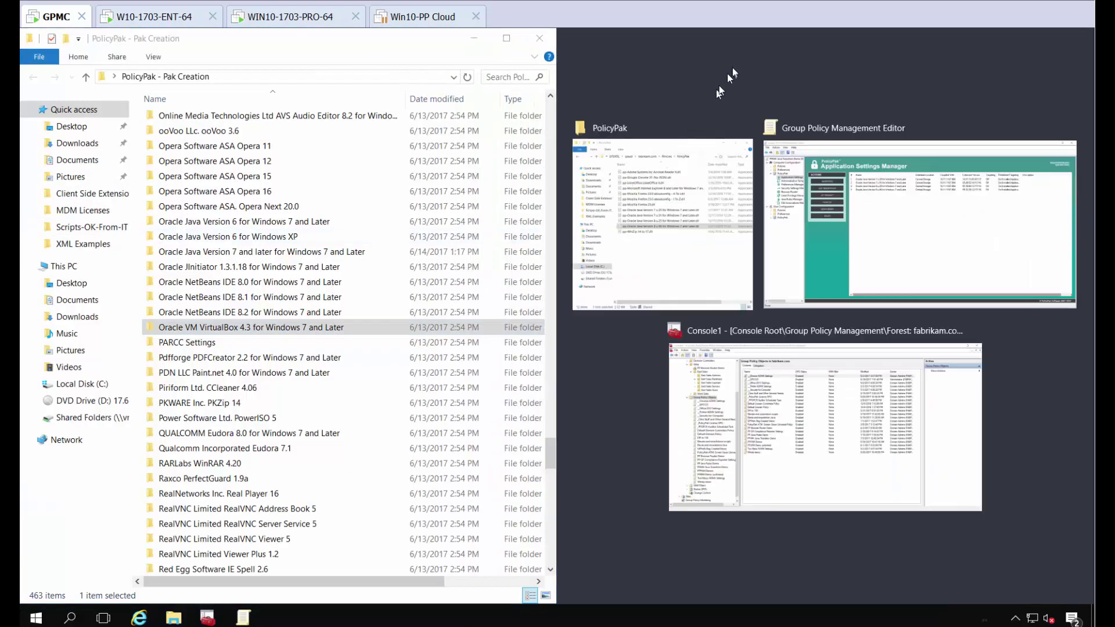
left_click(673, 238)
Copy the Oracle Java Version 7 to 9 Pak DLL from its Pak Creation subfolder into the SYSVOL PolicyPak folder.
left_click(194, 360)
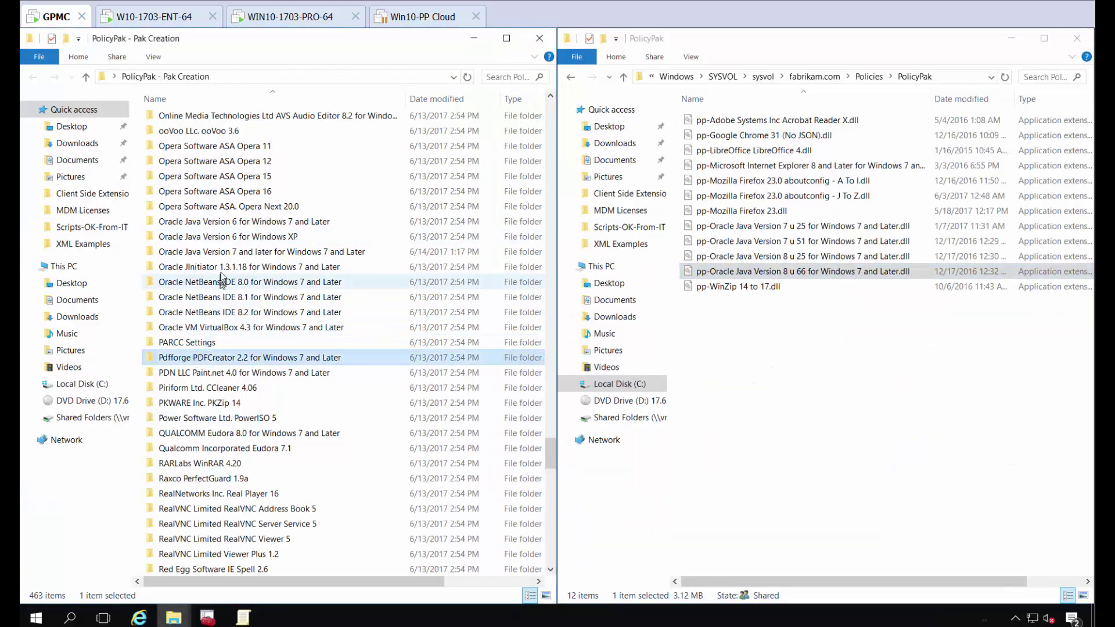
left_click(221, 255)
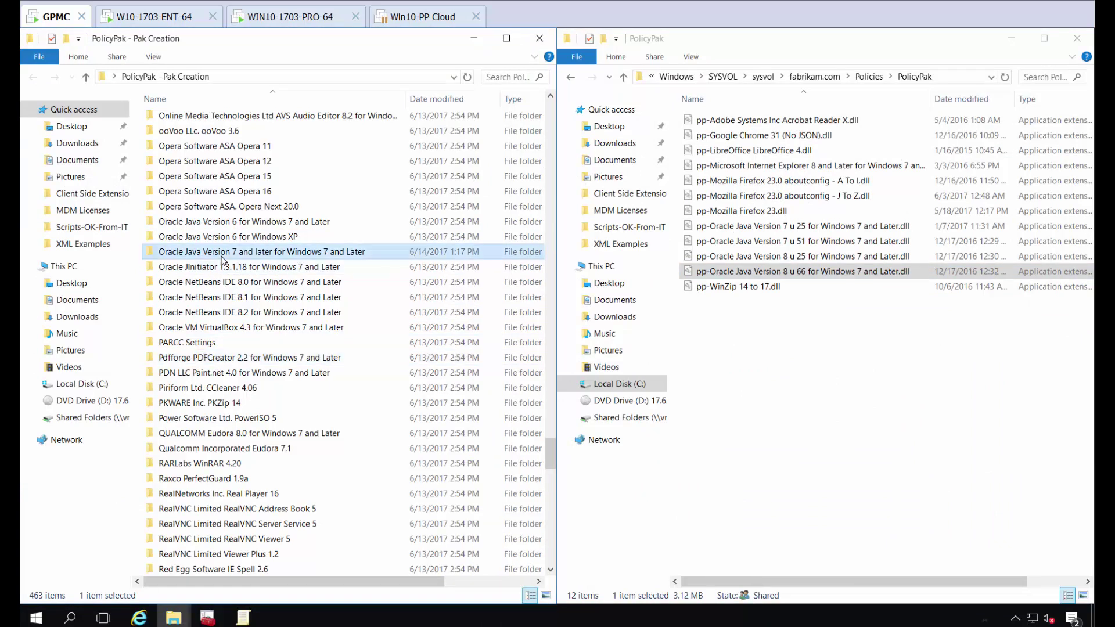
double_click(278, 254)
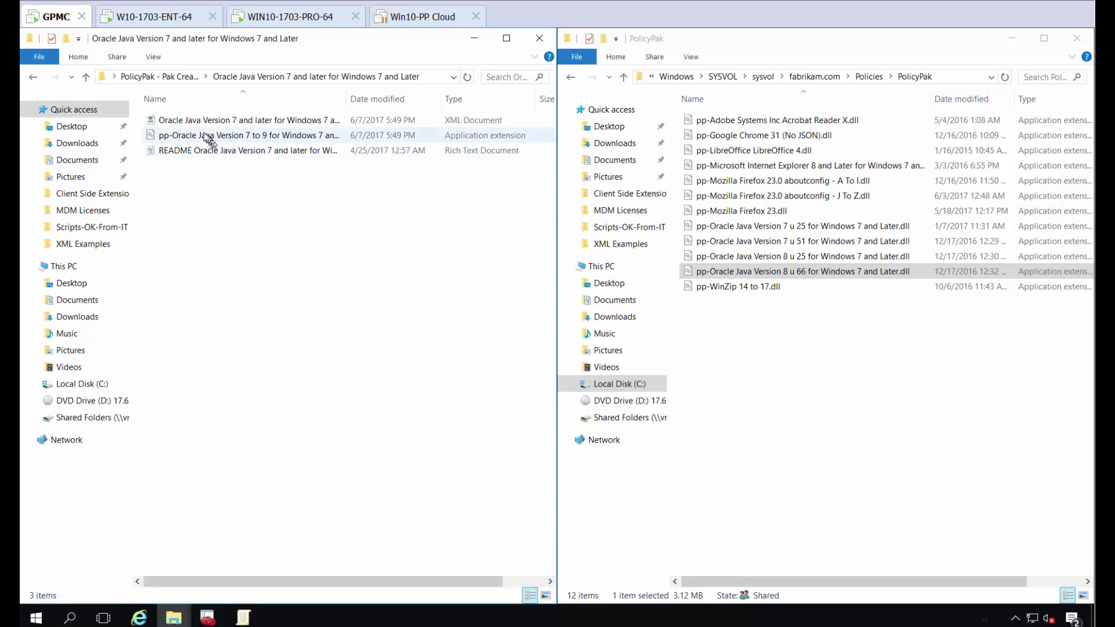
left_click_drag(204, 136, 760, 409)
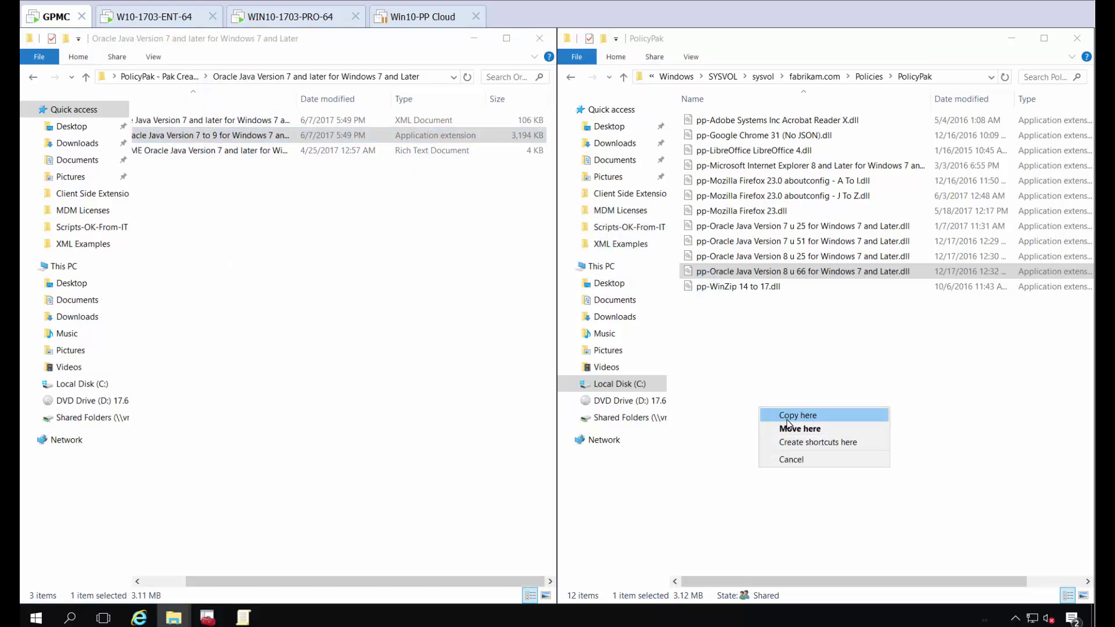
left_click(787, 418)
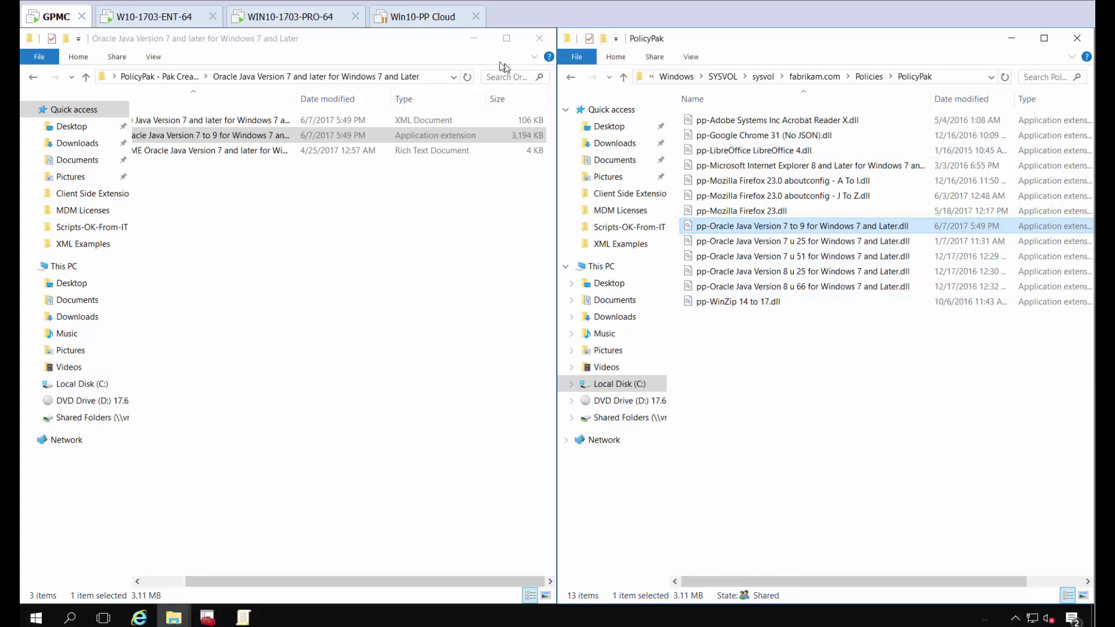
left_click(475, 40)
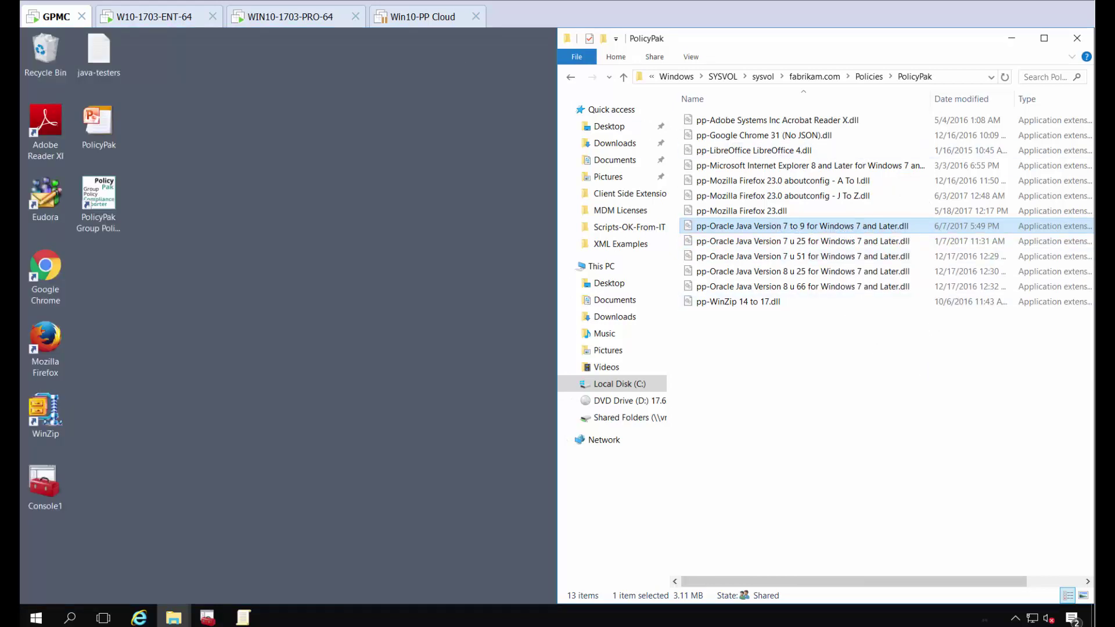
In the Group Policy Management Editor, export the Oracle Java Version 7 u 25 entry's XML settings data to the desktop as exp1.
left_click(244, 617)
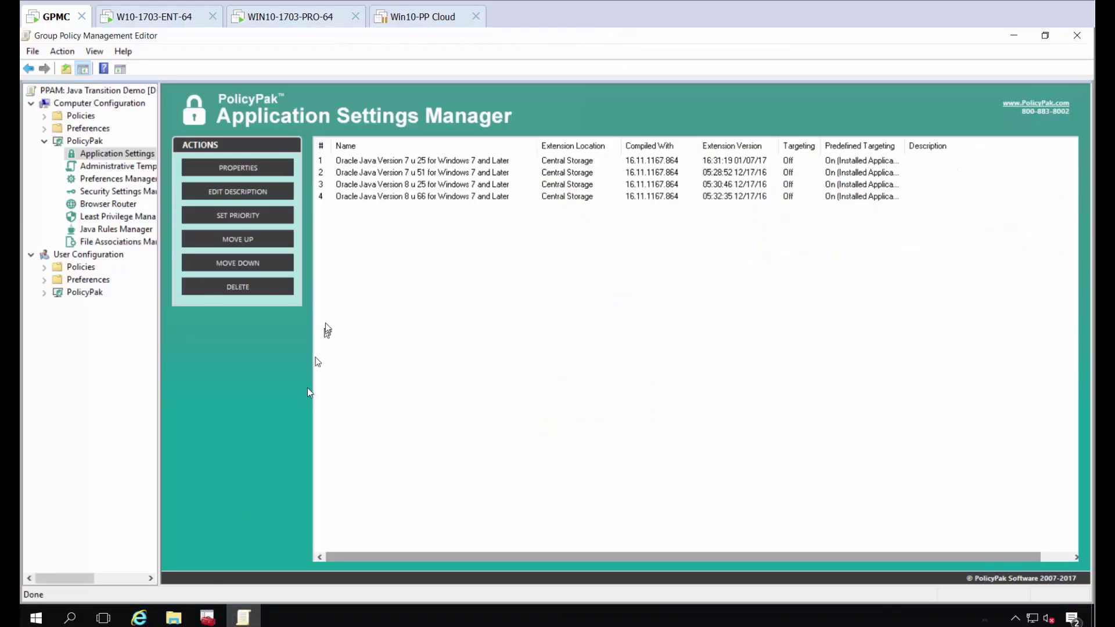
left_click(408, 166)
double_click(408, 166)
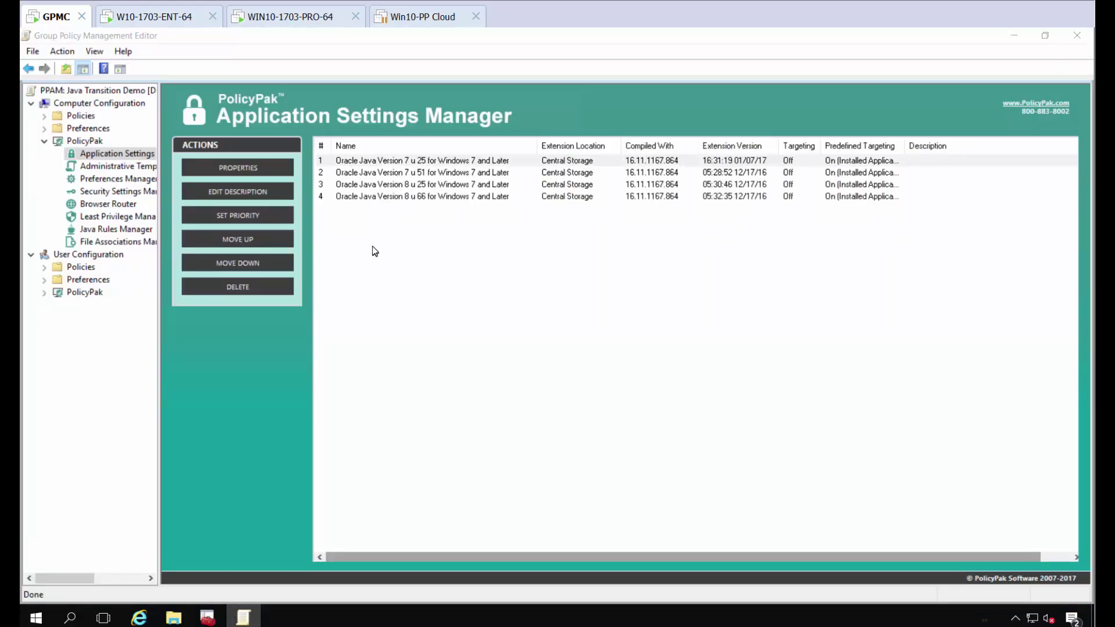
left_click(61, 540)
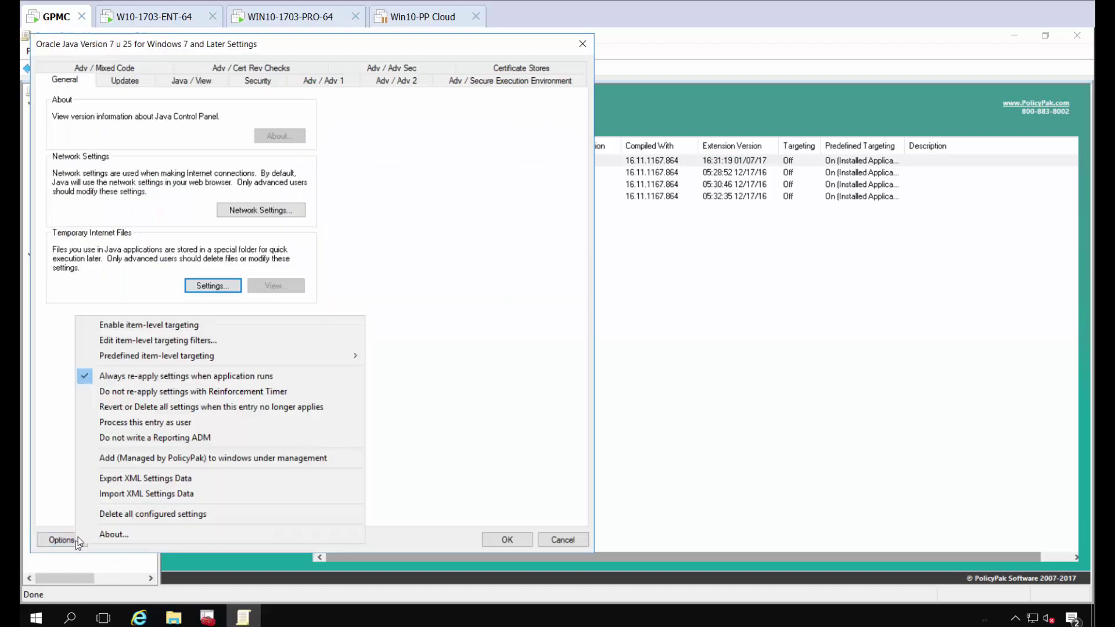
left_click(183, 474)
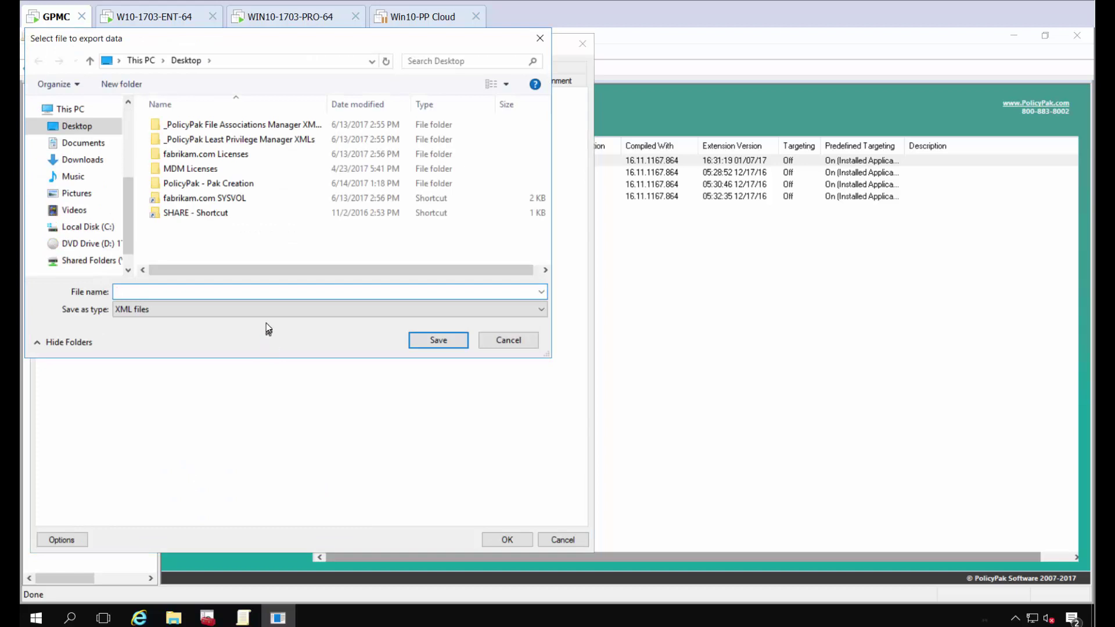
type("exp1")
key("Return")
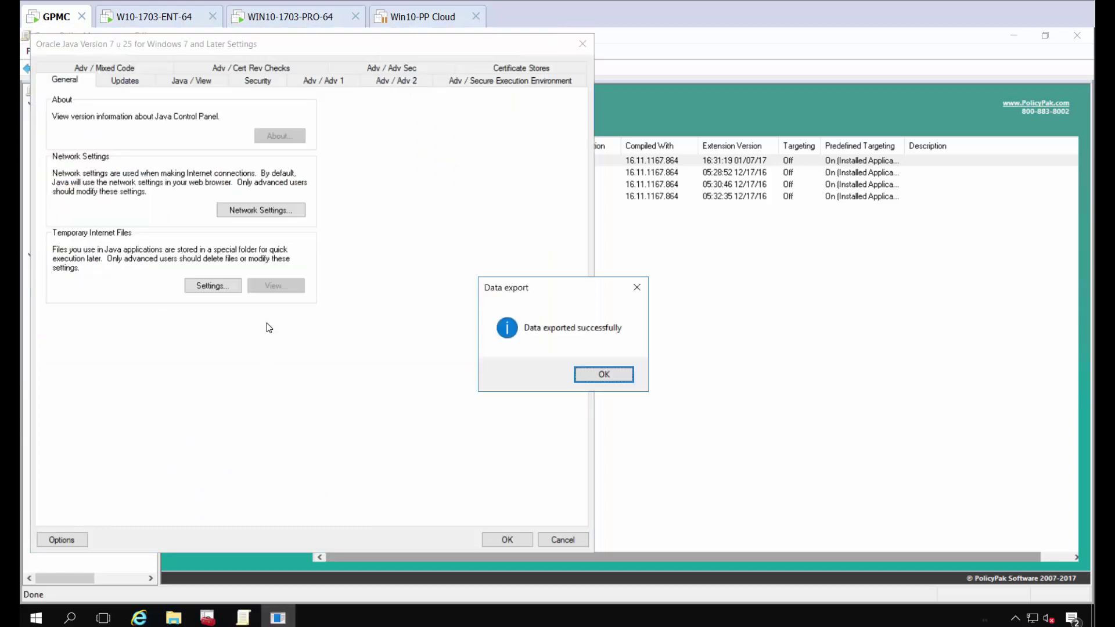
key("Return")
key("Escape")
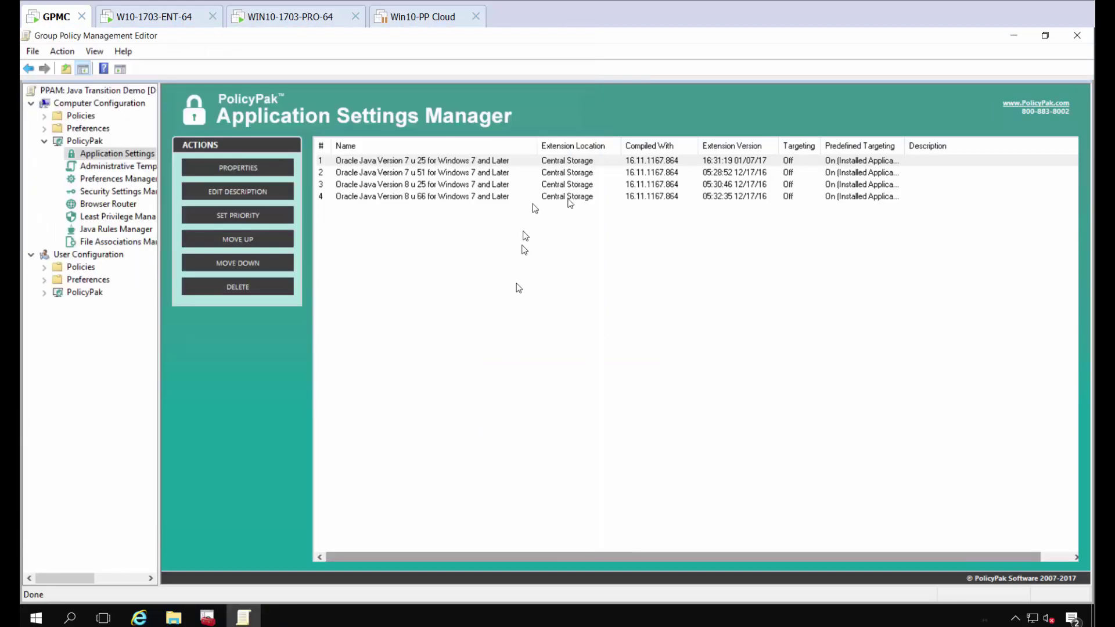
Export the Oracle Java Version 7 u 51 entry's XML settings data to the desktop as exp2.
left_click(421, 174)
double_click(422, 174)
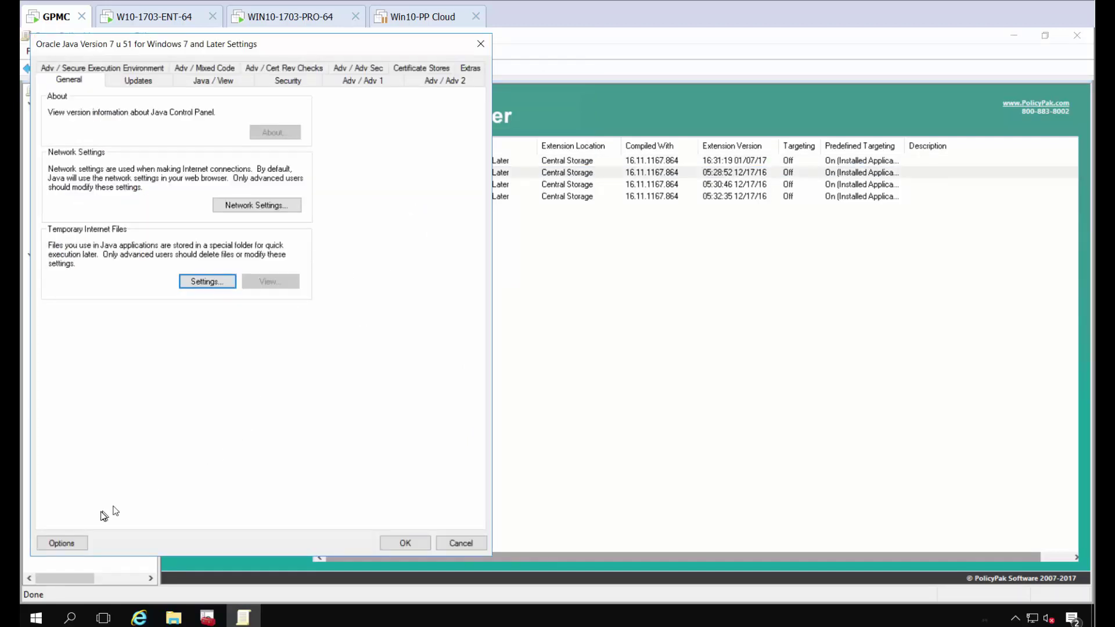
left_click(74, 543)
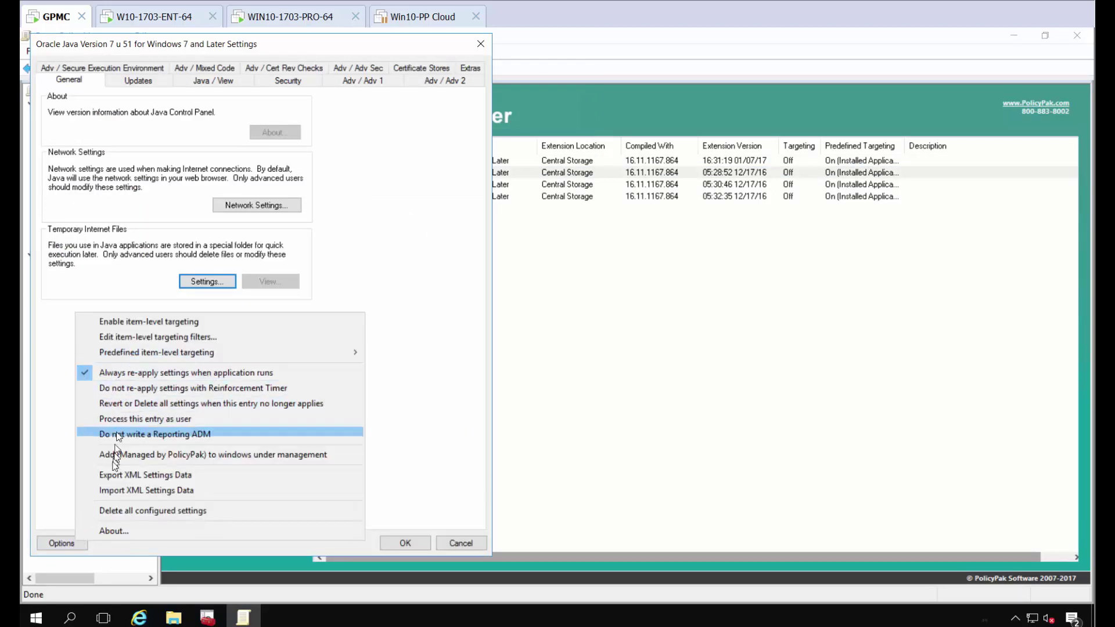
left_click(115, 474)
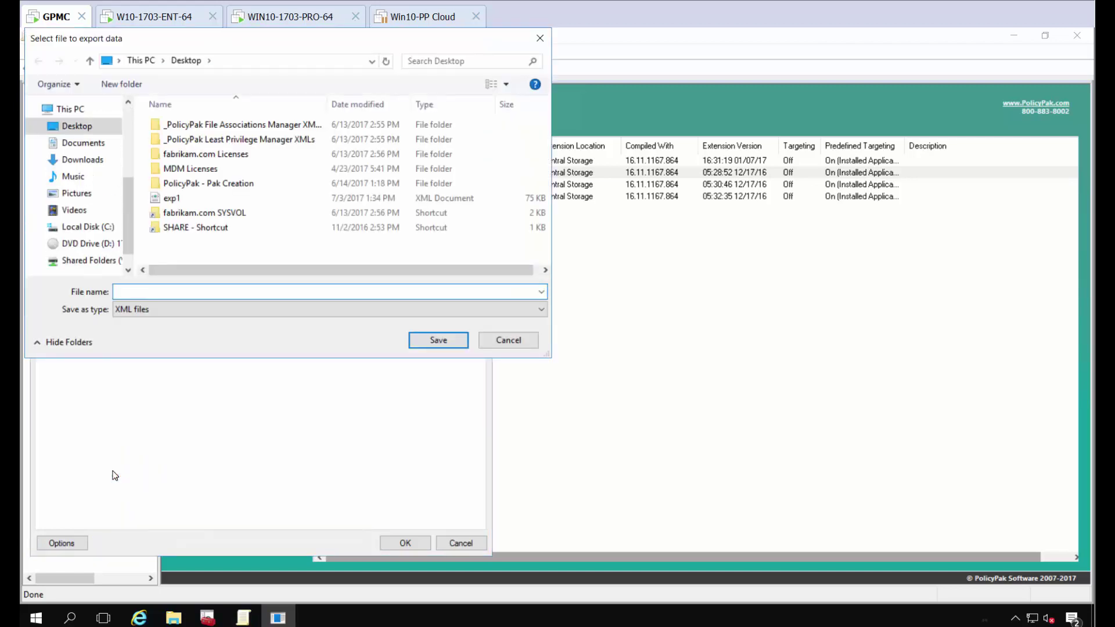
type("exp2")
key("Return")
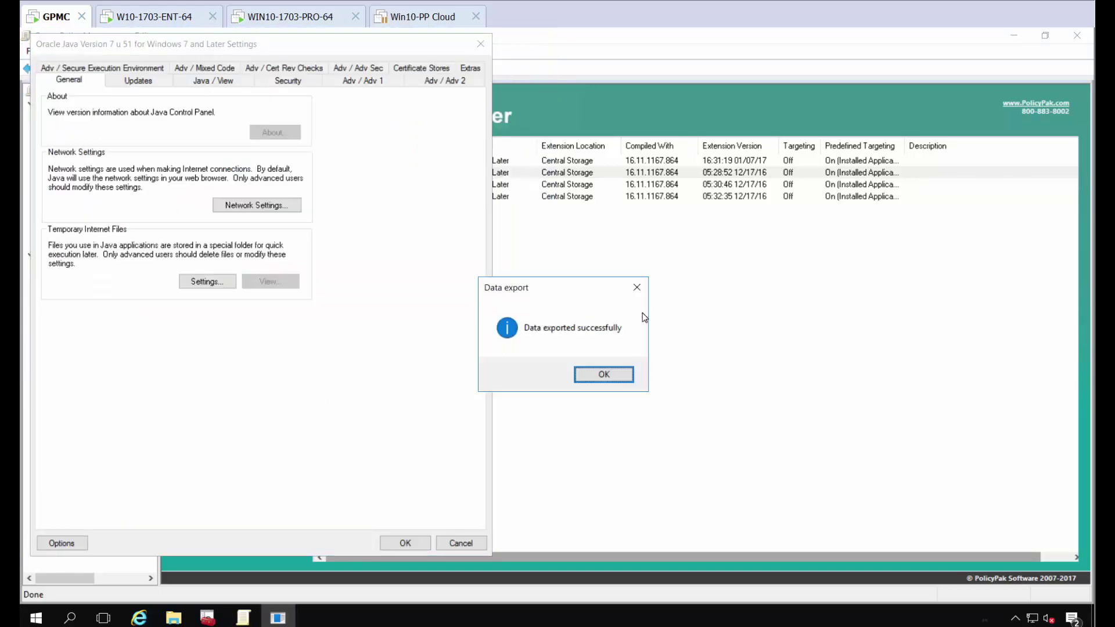
left_click(604, 374)
key("Escape")
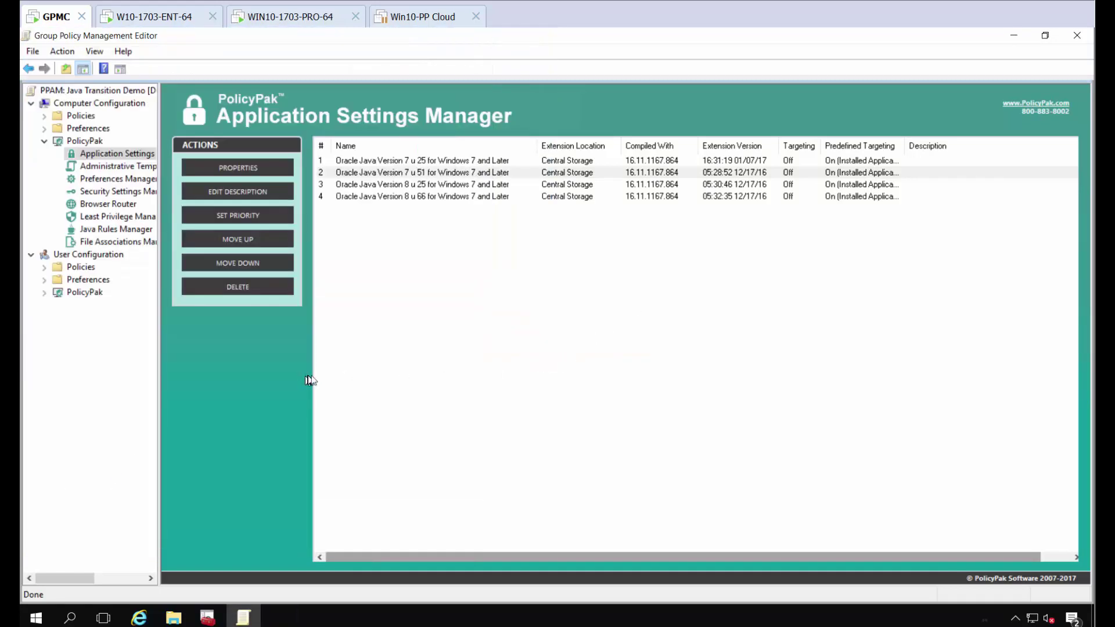
Examine the Java-View and Misc, Security and Advanced through Advanced 3 settings of the Oracle Java Version 8 u 25 entry.
left_click(422, 186)
double_click(420, 184)
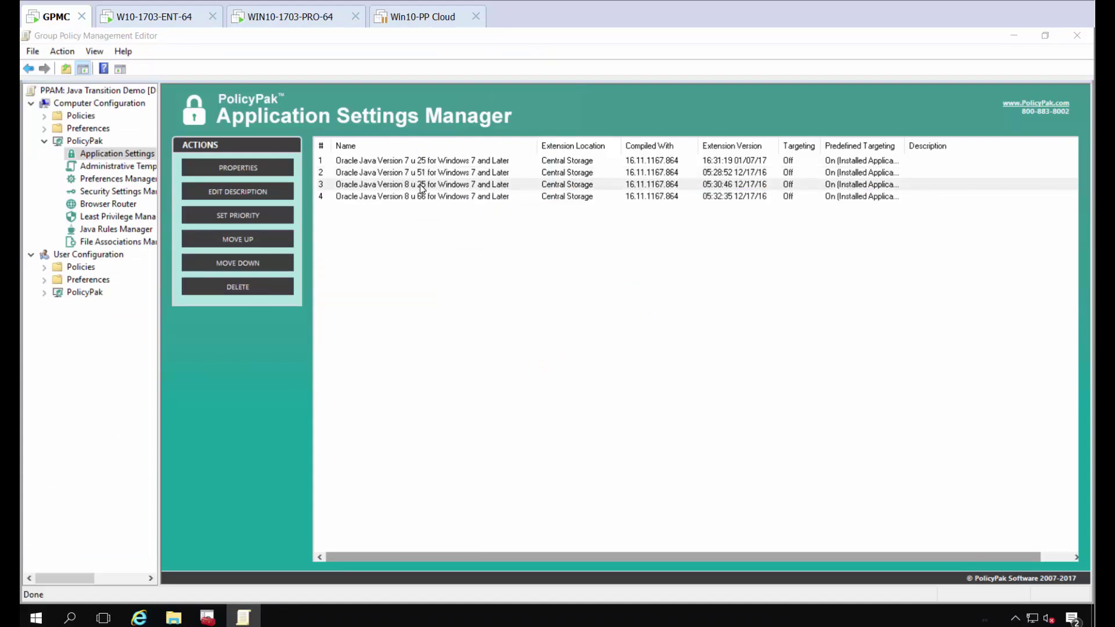
left_click(142, 69)
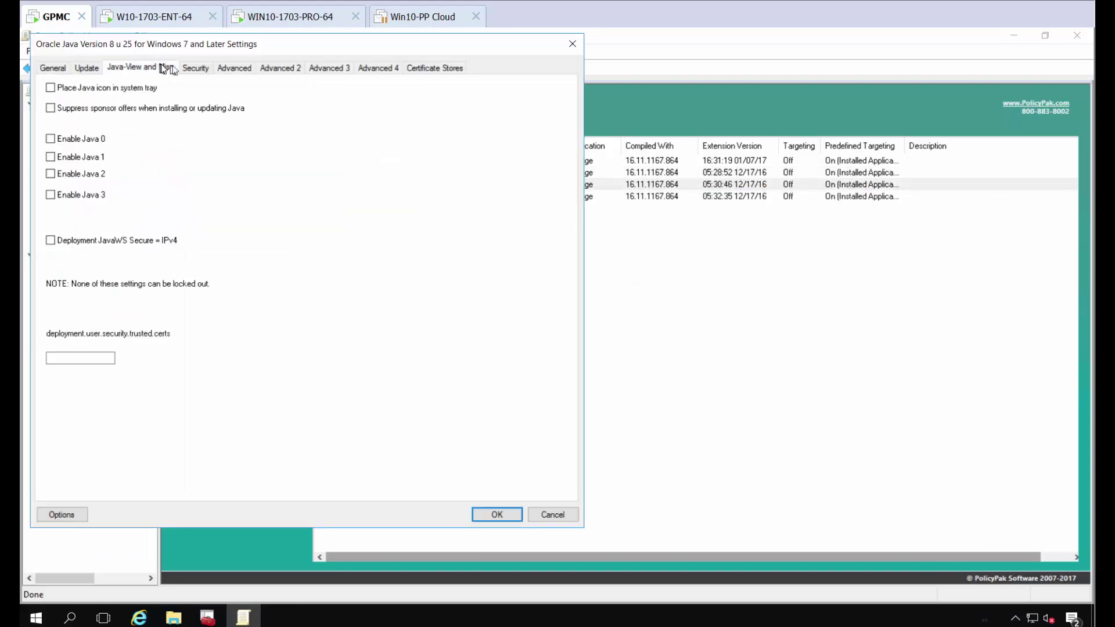
left_click(195, 68)
left_click(234, 68)
left_click(268, 69)
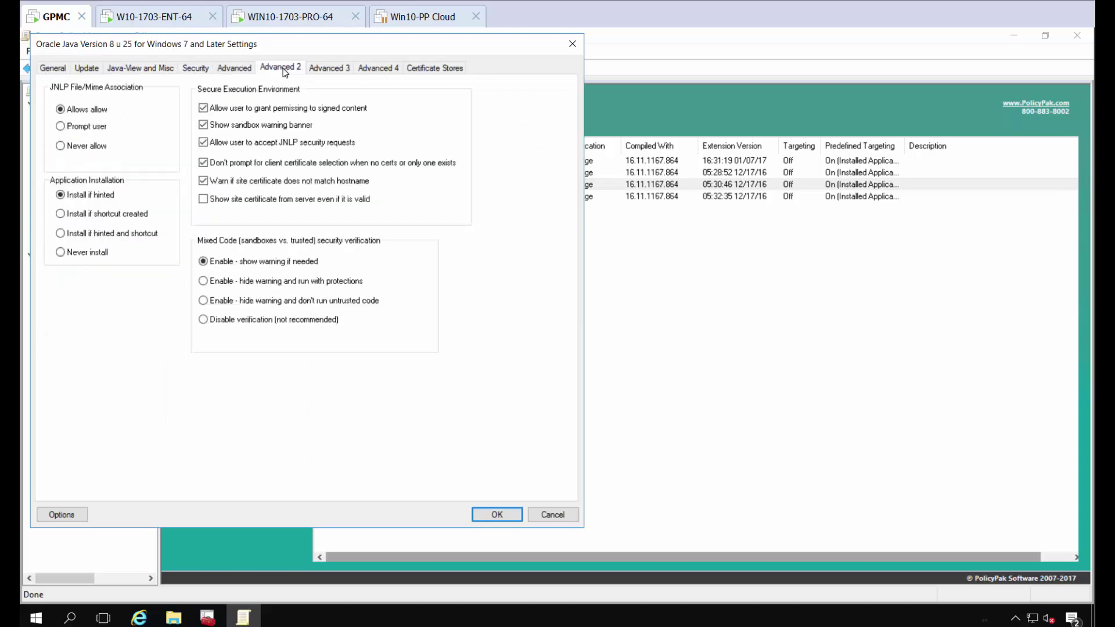
left_click(327, 68)
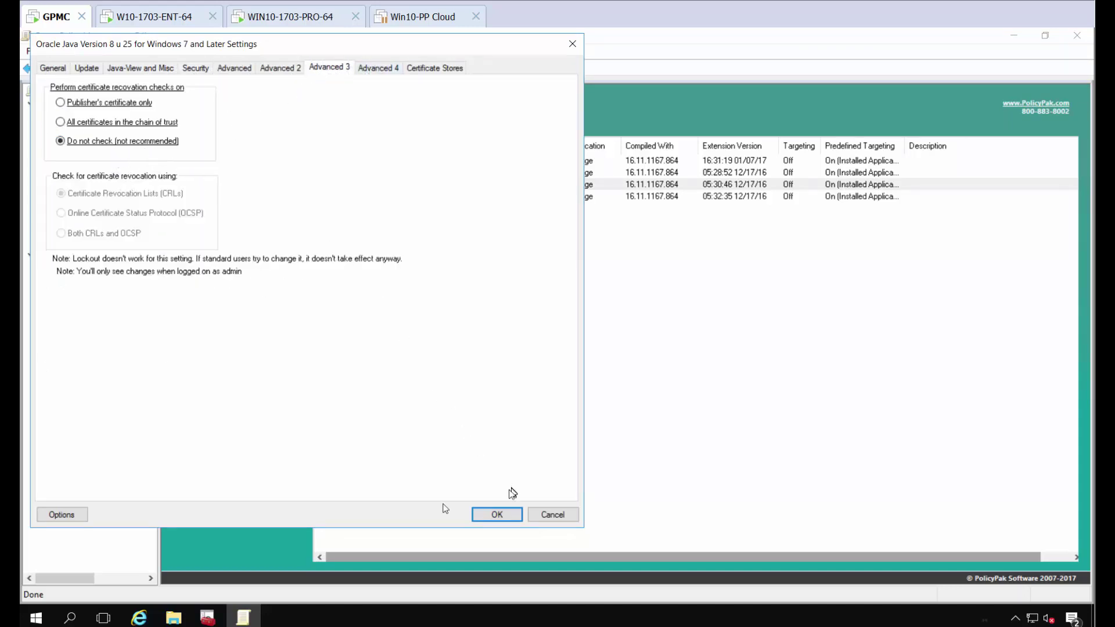
left_click(69, 515)
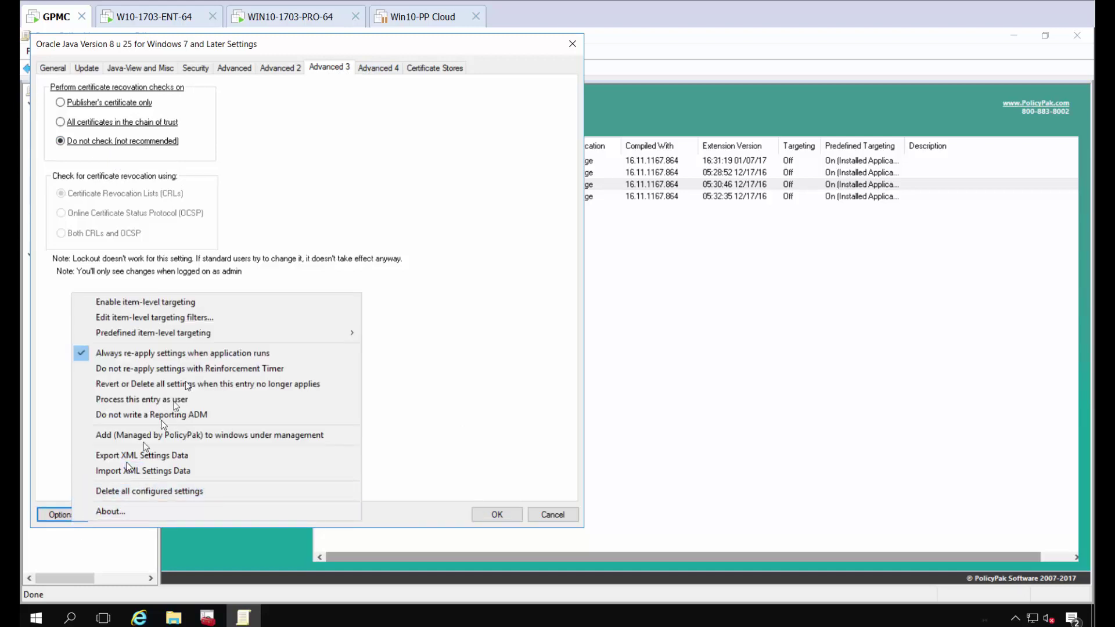
left_click(206, 474)
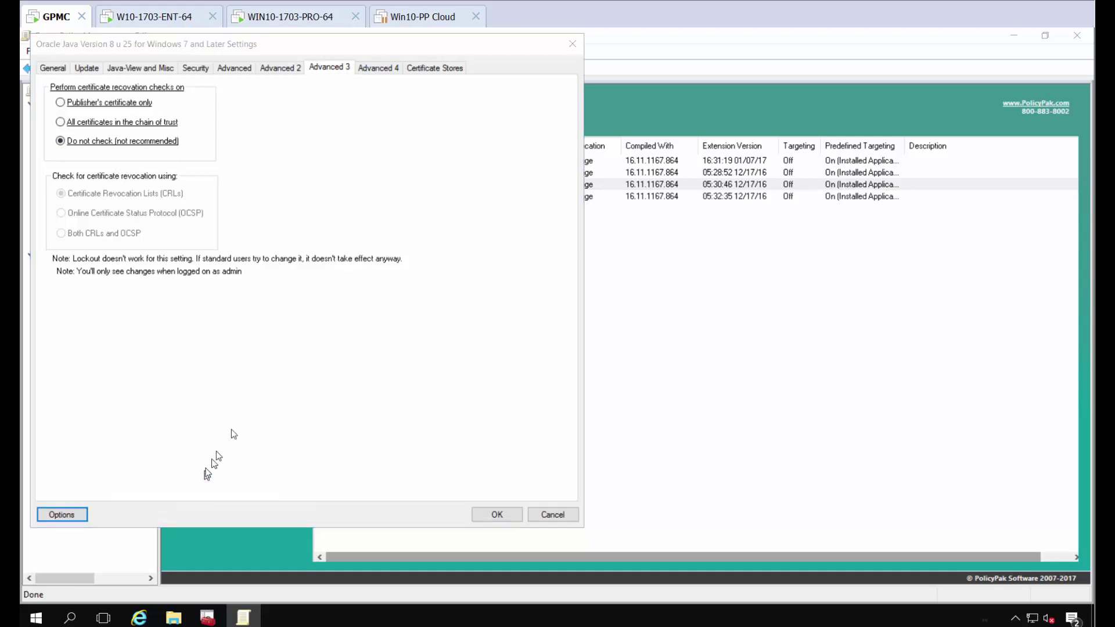
type("exp3")
key("Return")
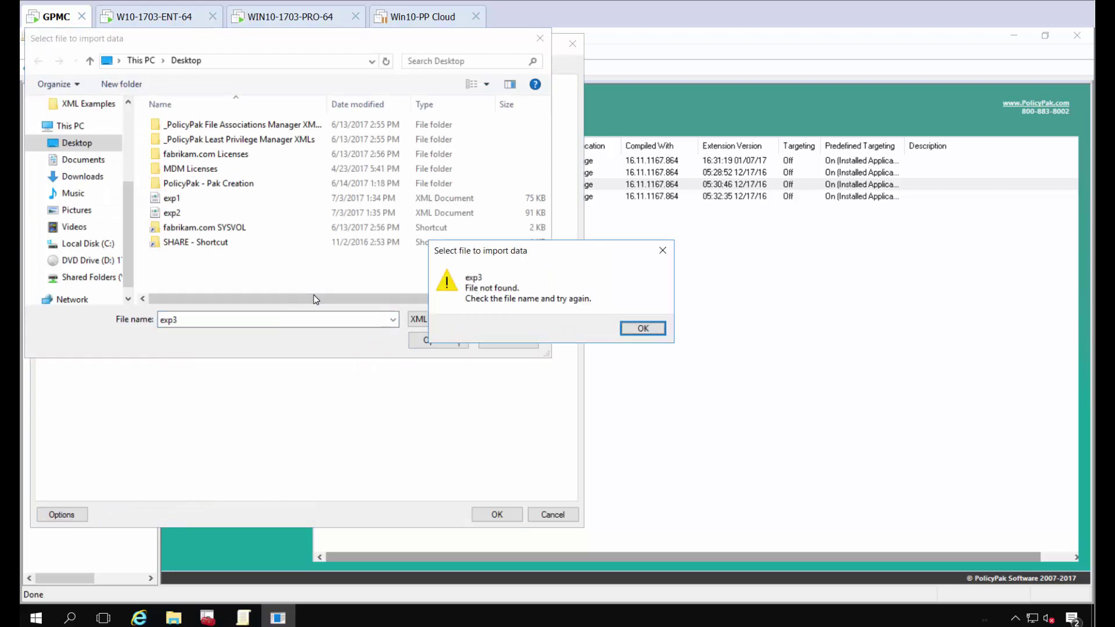
key("Return")
key("Escape")
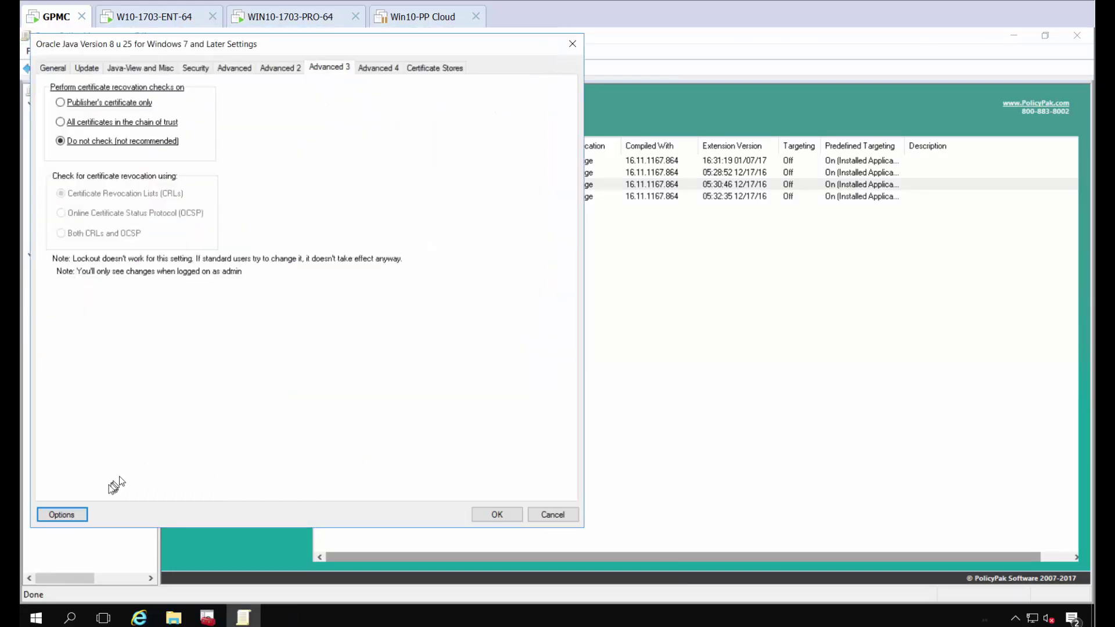
Export the Oracle Java Version 8 u 25 entry's XML settings data to the desktop as exp3 and close the entry.
left_click(71, 516)
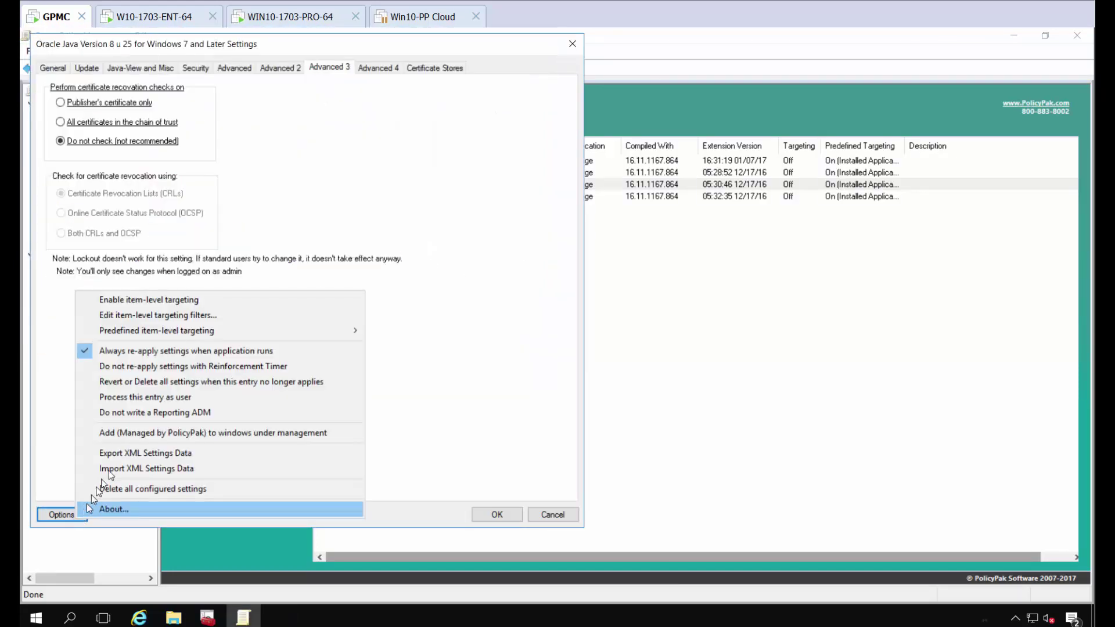
left_click(136, 455)
type("e")
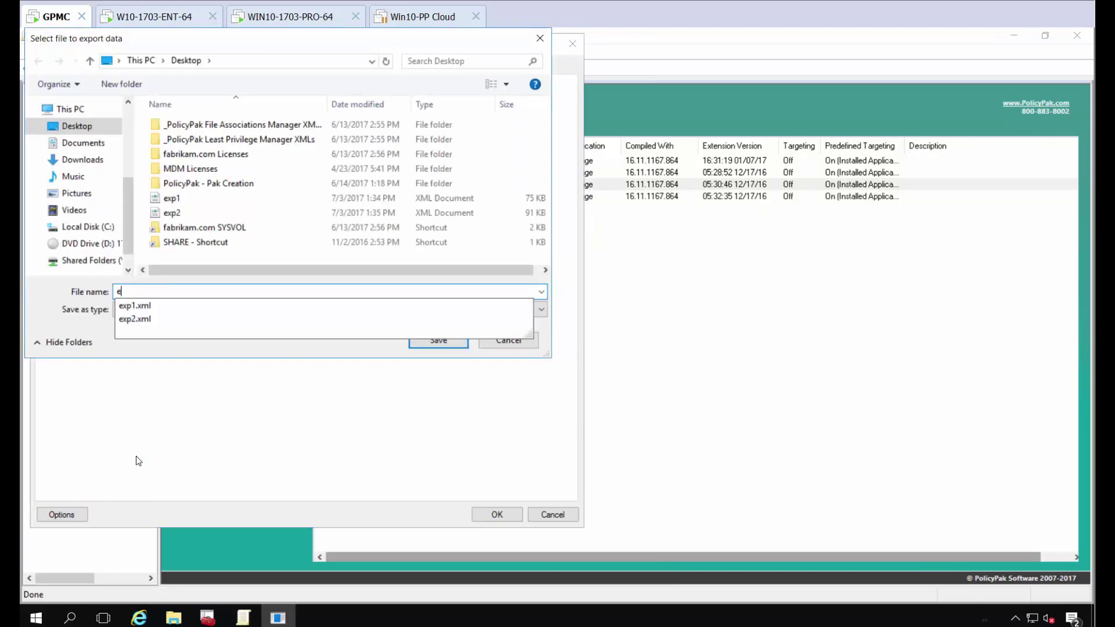
type("xp3")
key("Return")
key("Return")
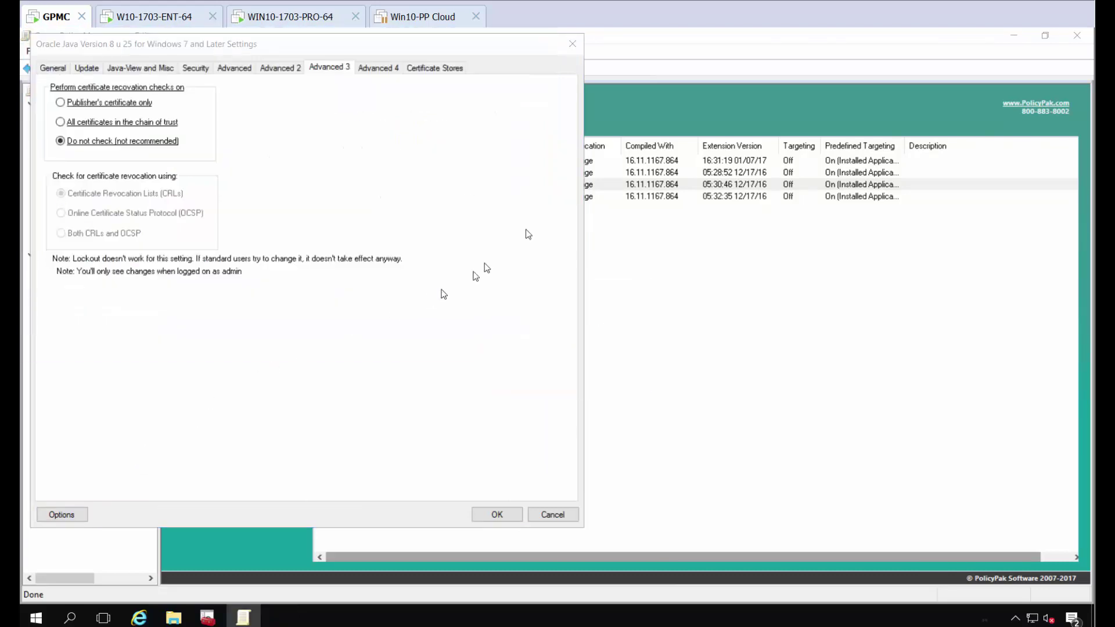
key("Escape")
Export the Oracle Java Version 8 u 66 entry's XML settings data to the desktop as exp4 and close the entry.
left_click(460, 197)
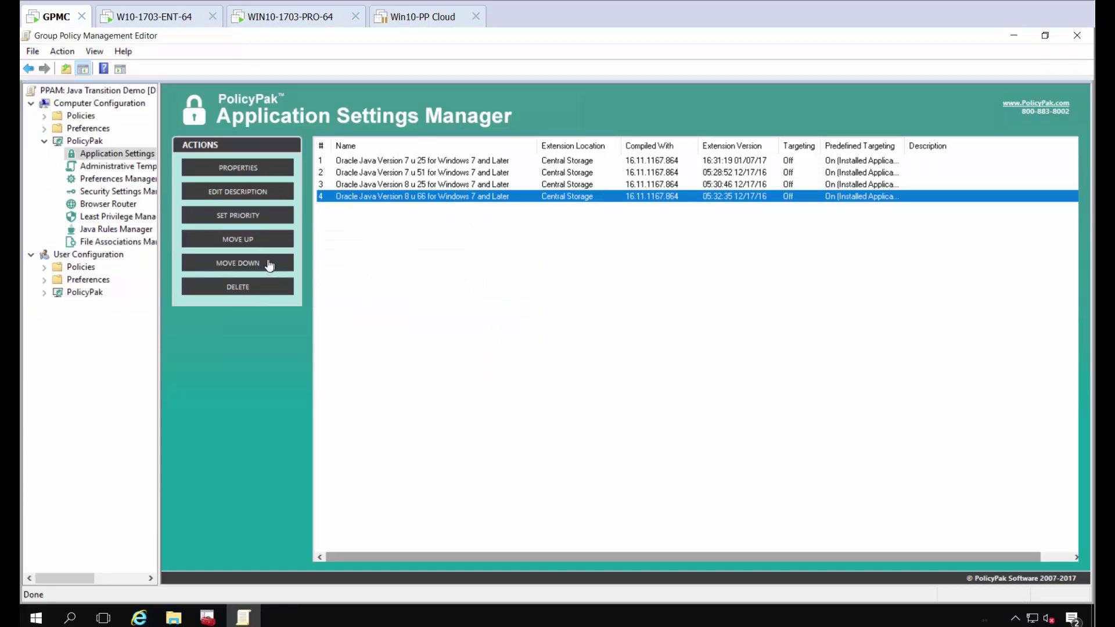
double_click(356, 197)
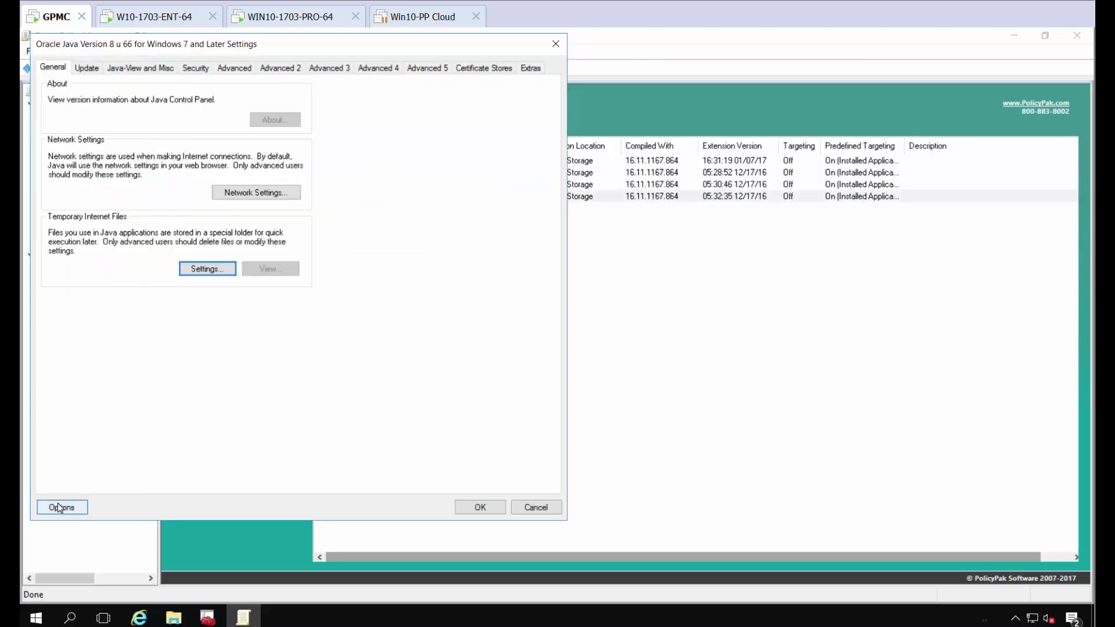
left_click(58, 508)
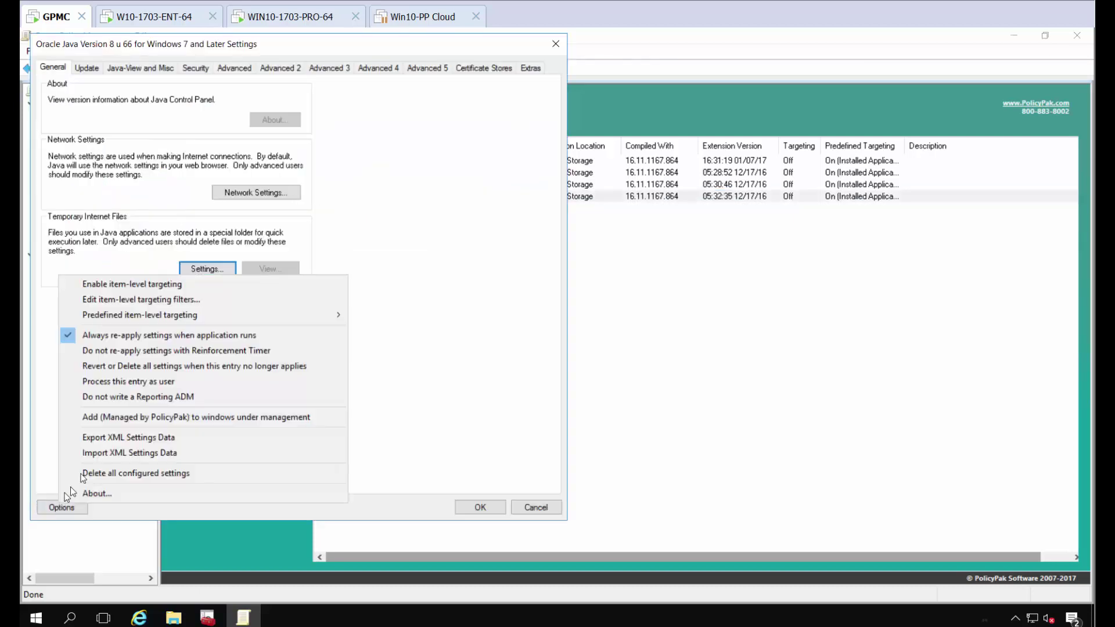
left_click(123, 438)
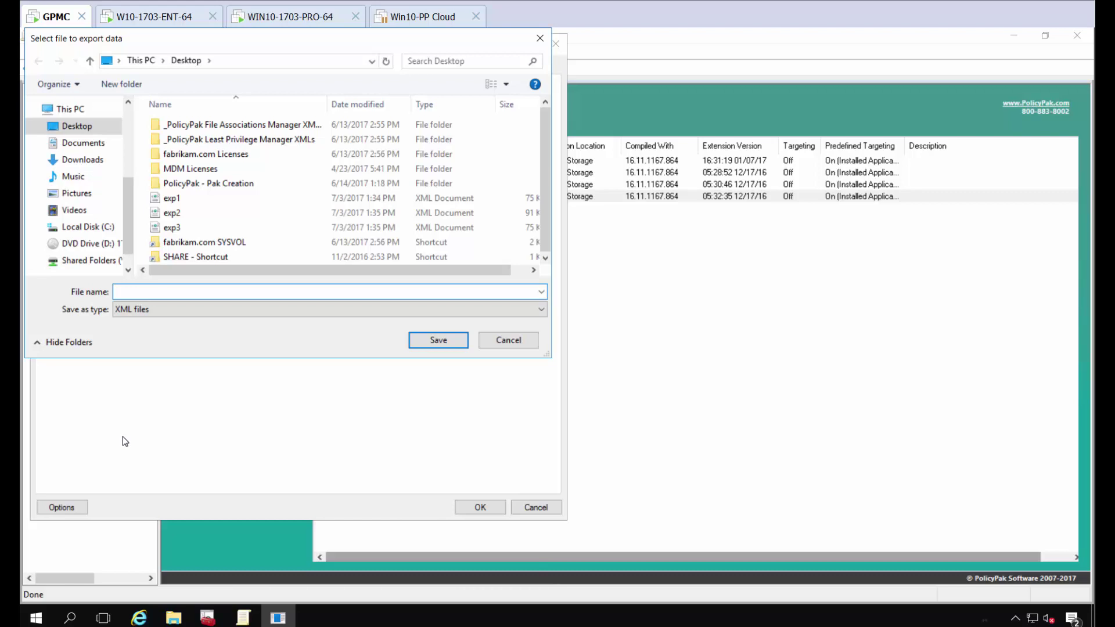
type("exp")
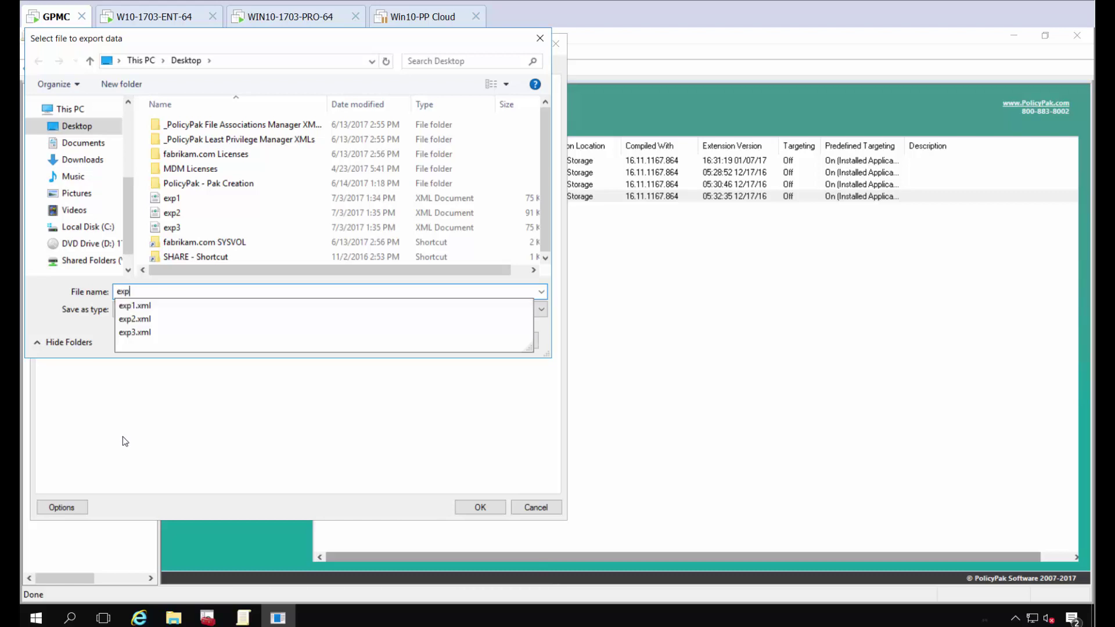
type("4")
key("Return")
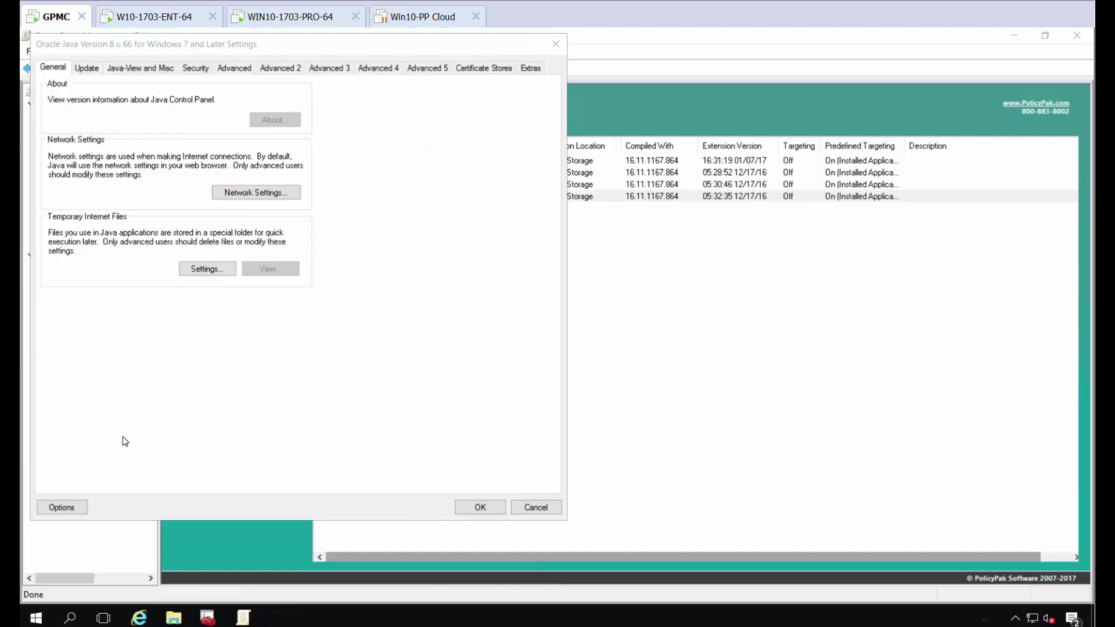
key("Return")
key("Escape")
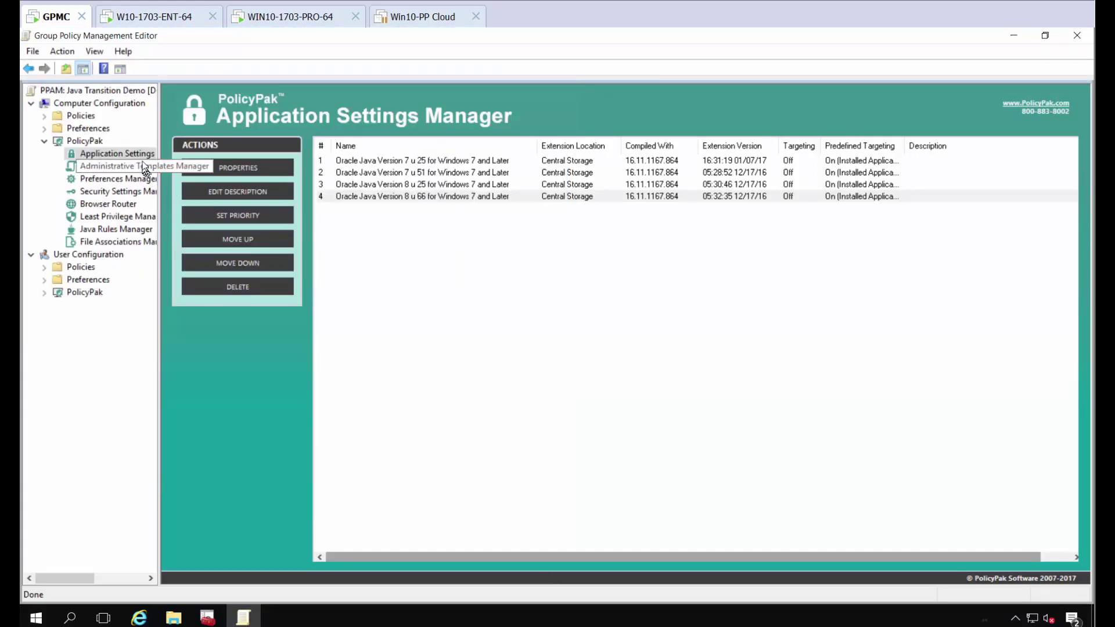
Check the exported XML files on the desktop and re-scan the computer-side PolicyPak Application Settings for available applications.
left_click_drag(241, 45, 377, 450)
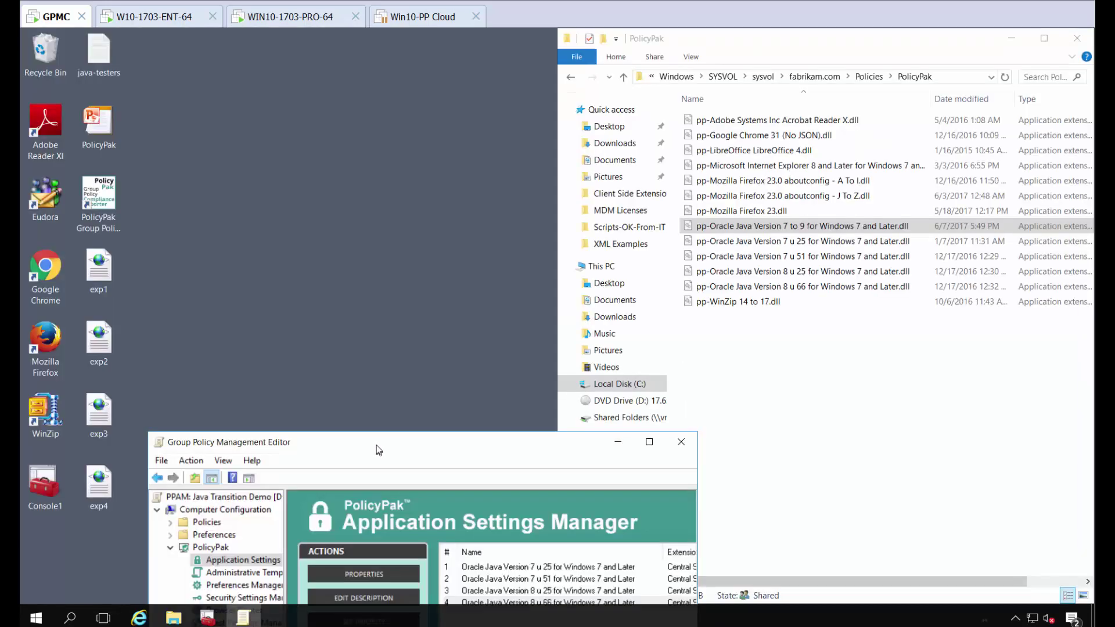
left_click(649, 442)
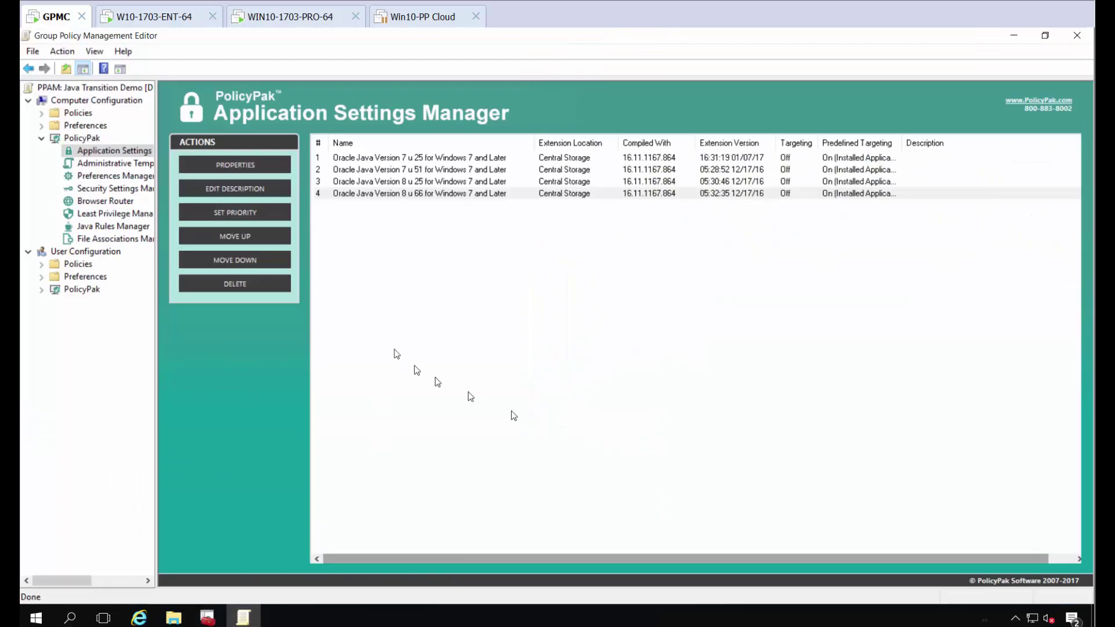
right_click(97, 155)
mouse_move(137, 174)
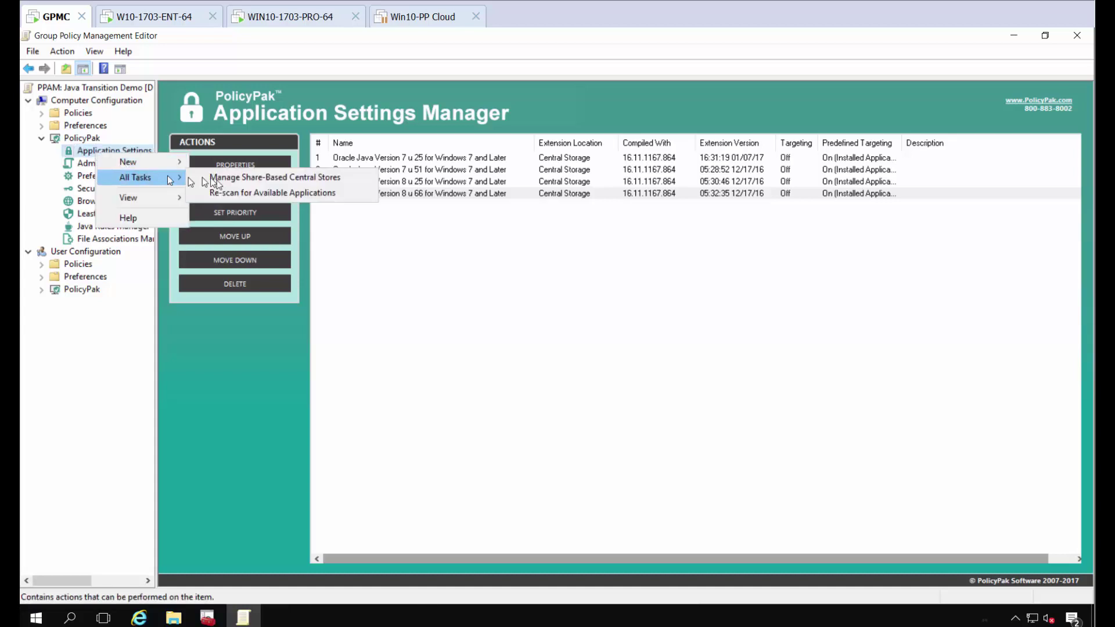
left_click(242, 195)
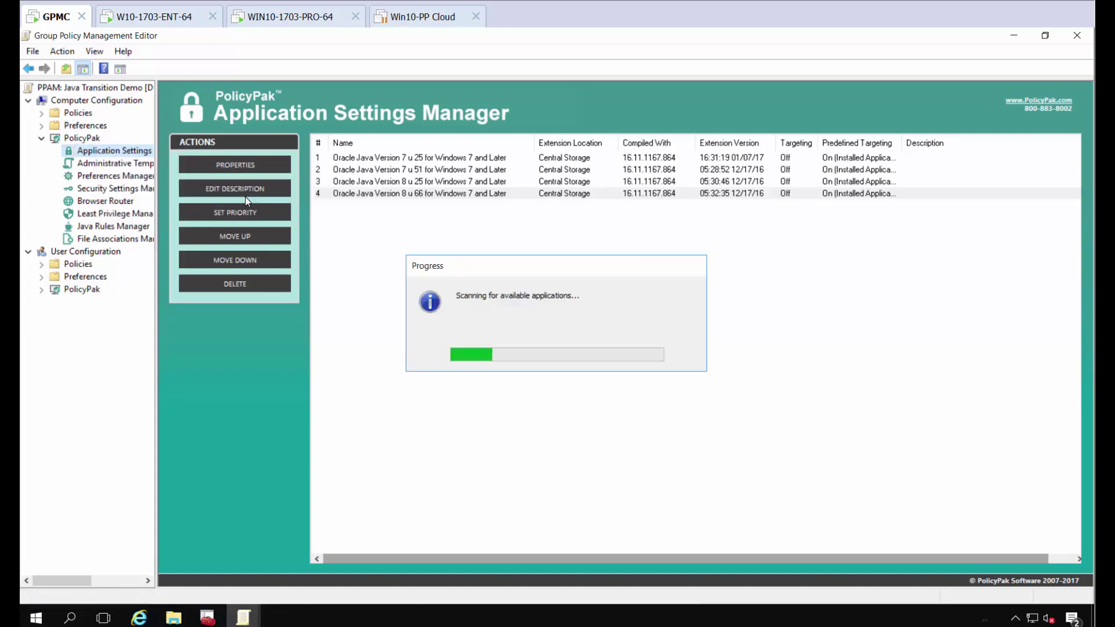
Add a new application entry using PolicyPak for Oracle Java Version 7 to 9 for Windows 7 and Later.
right_click(357, 235)
mouse_move(372, 245)
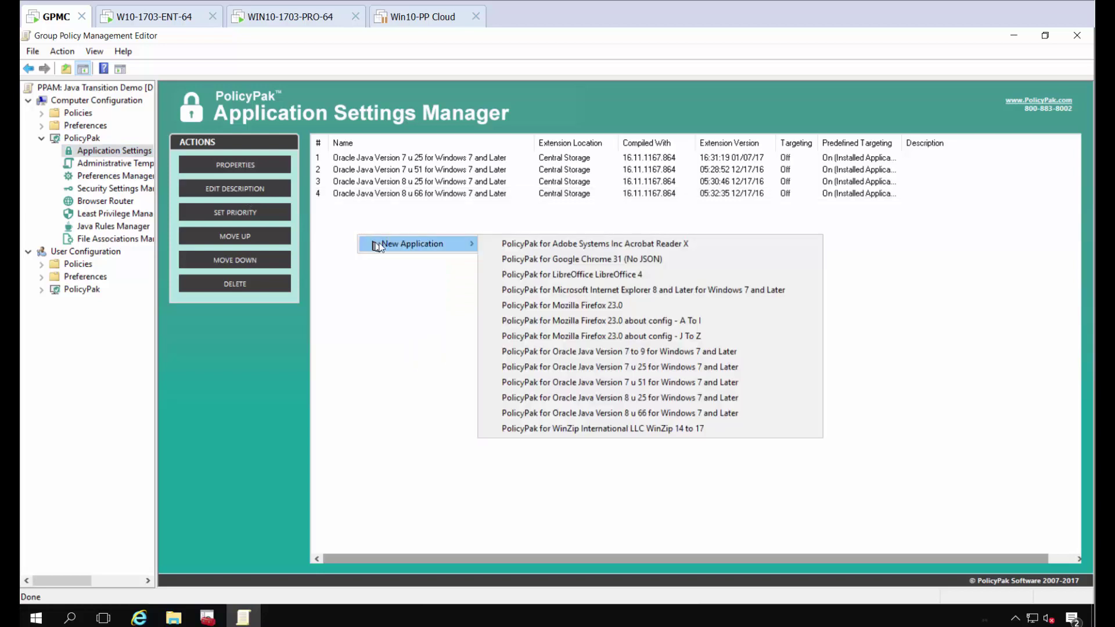
left_click(669, 351)
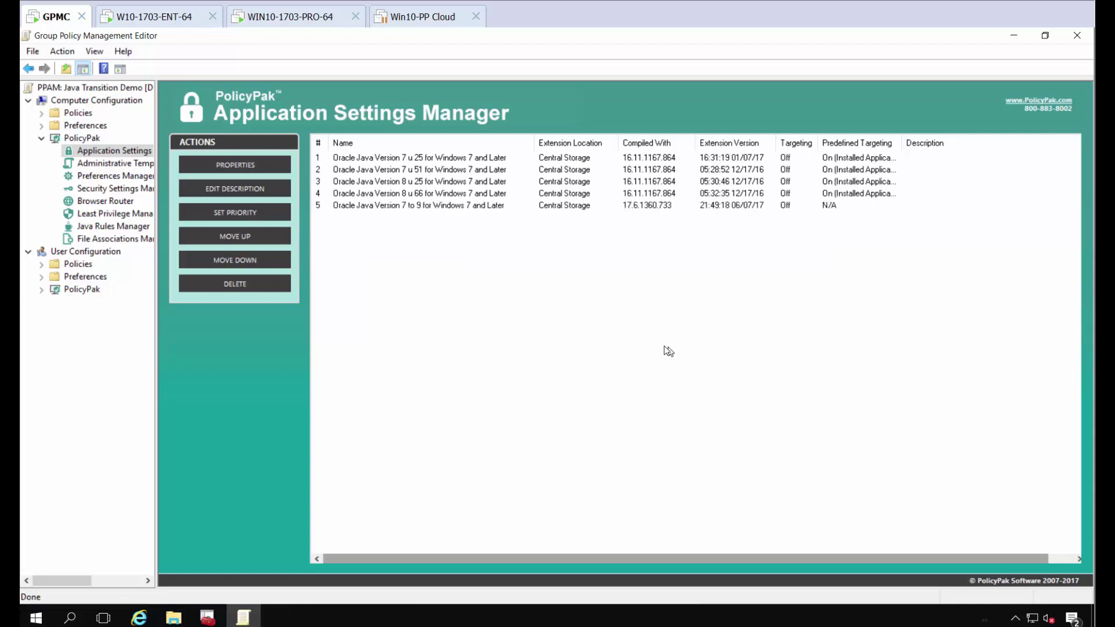
Import the exp1 XML settings data into the Oracle Java Version 7 to 9 entry and review its Update through Advanced (1) settings.
left_click(433, 207)
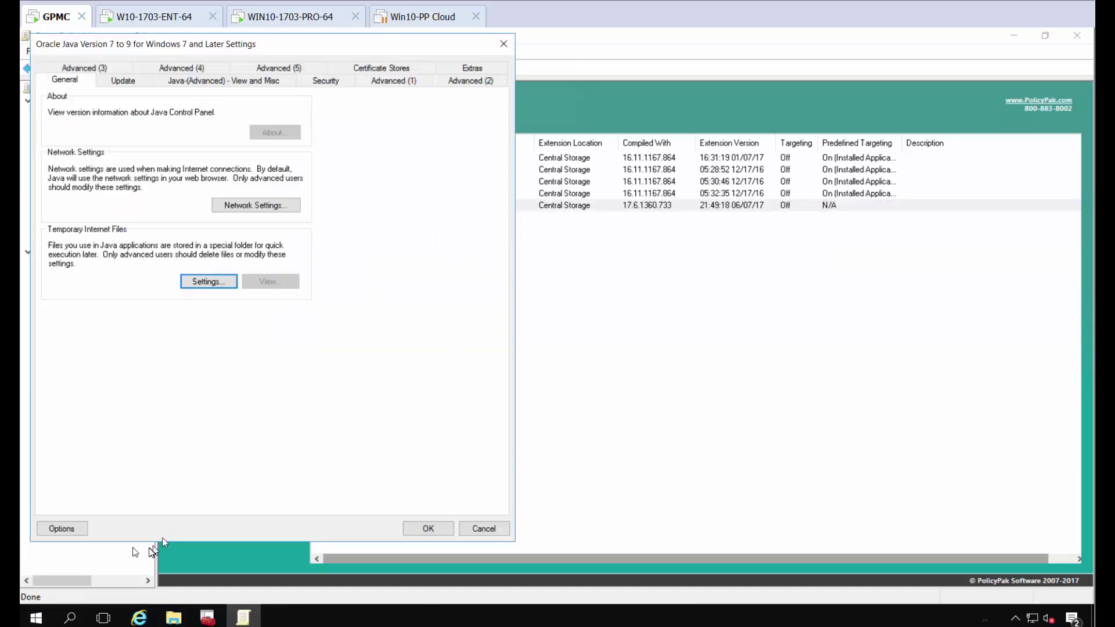
left_click(62, 528)
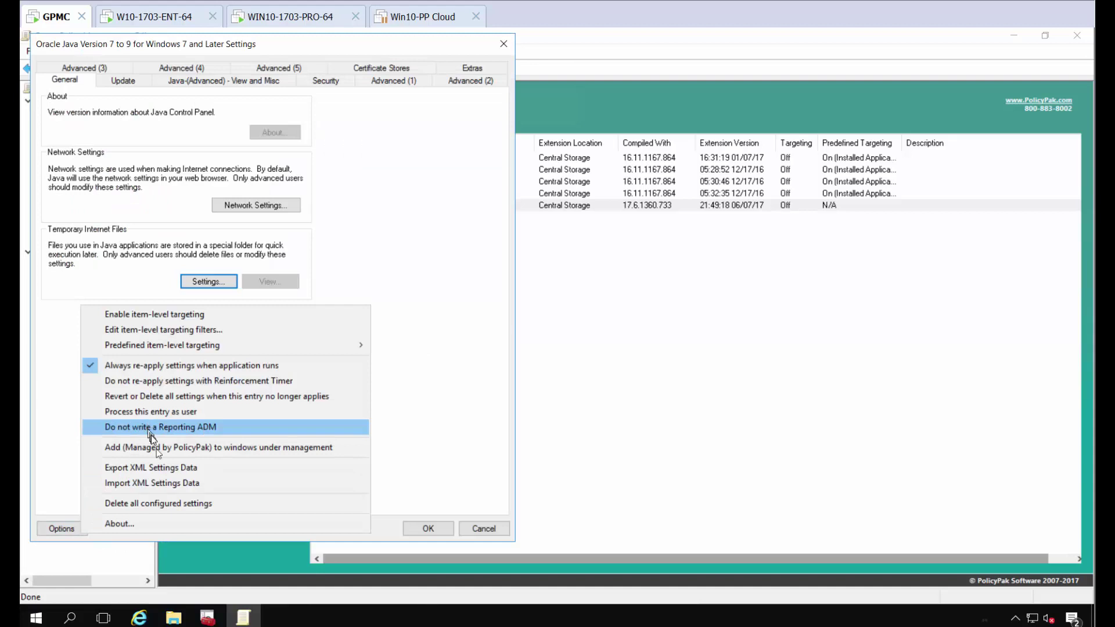
left_click(153, 485)
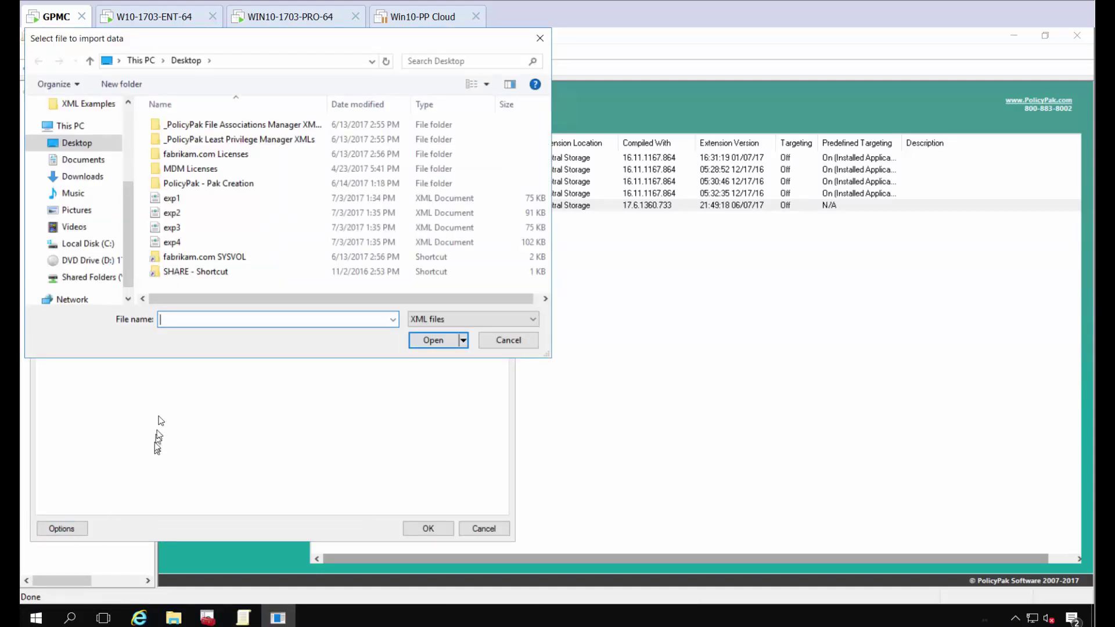
double_click(169, 198)
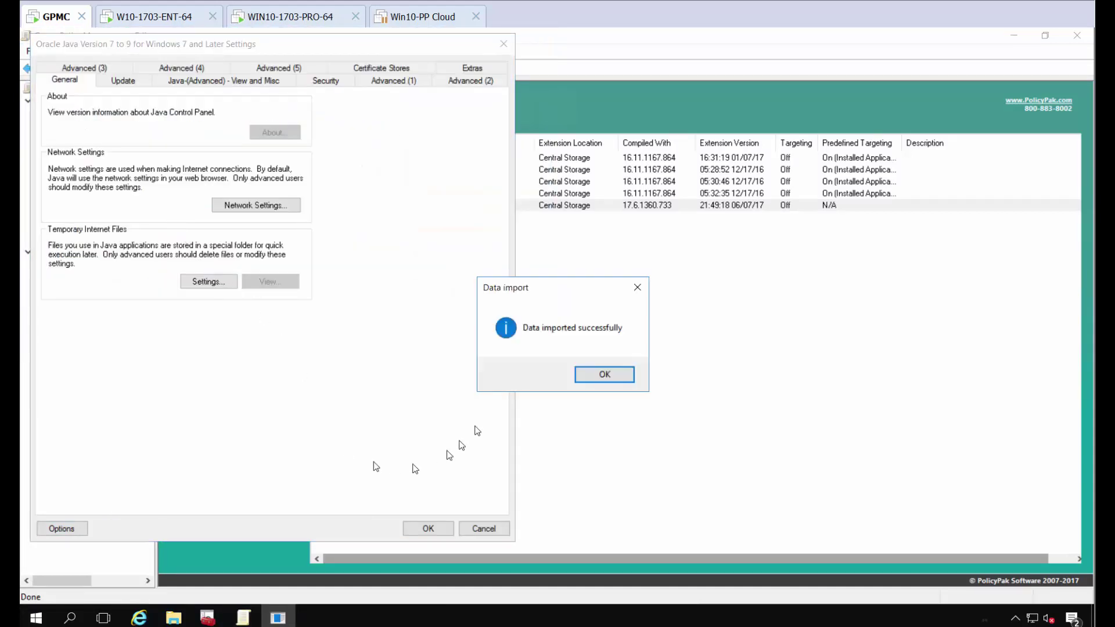
left_click(604, 374)
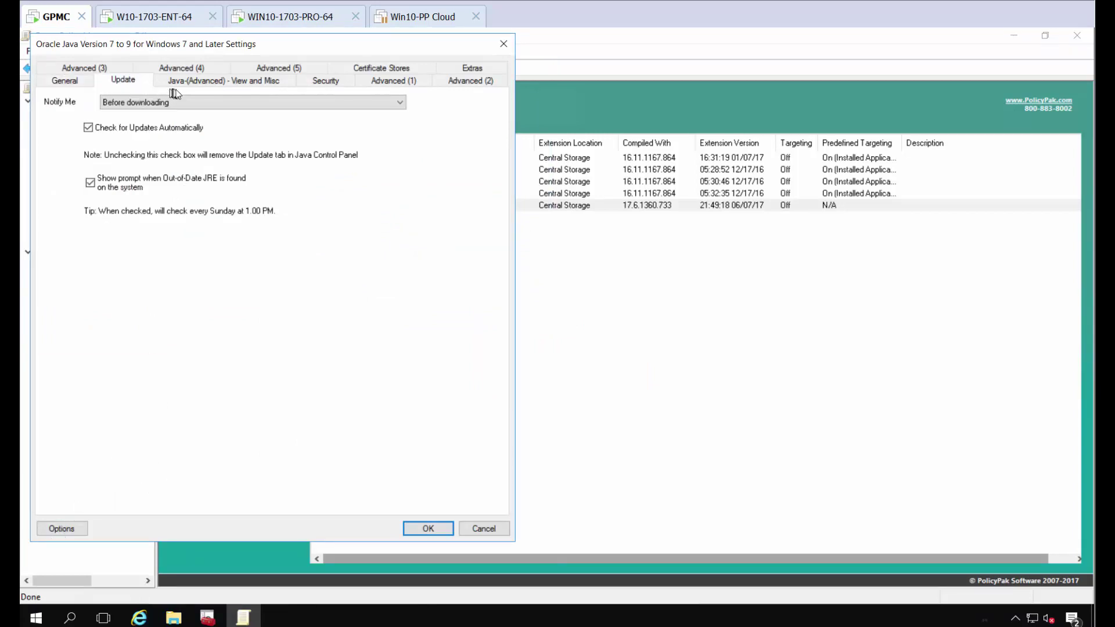
left_click(194, 81)
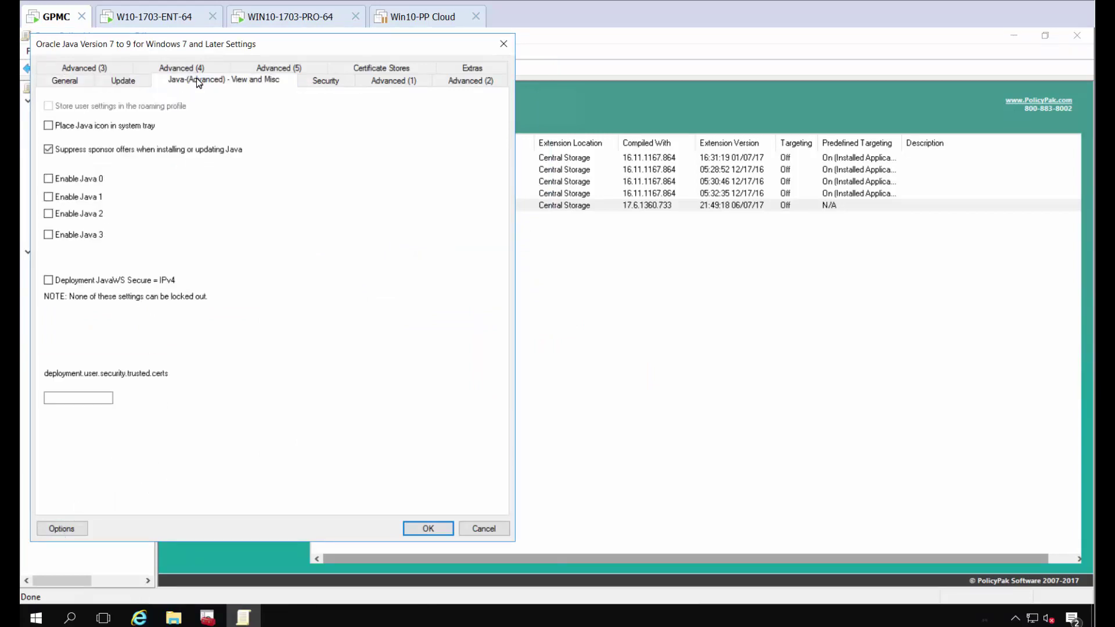
left_click(325, 81)
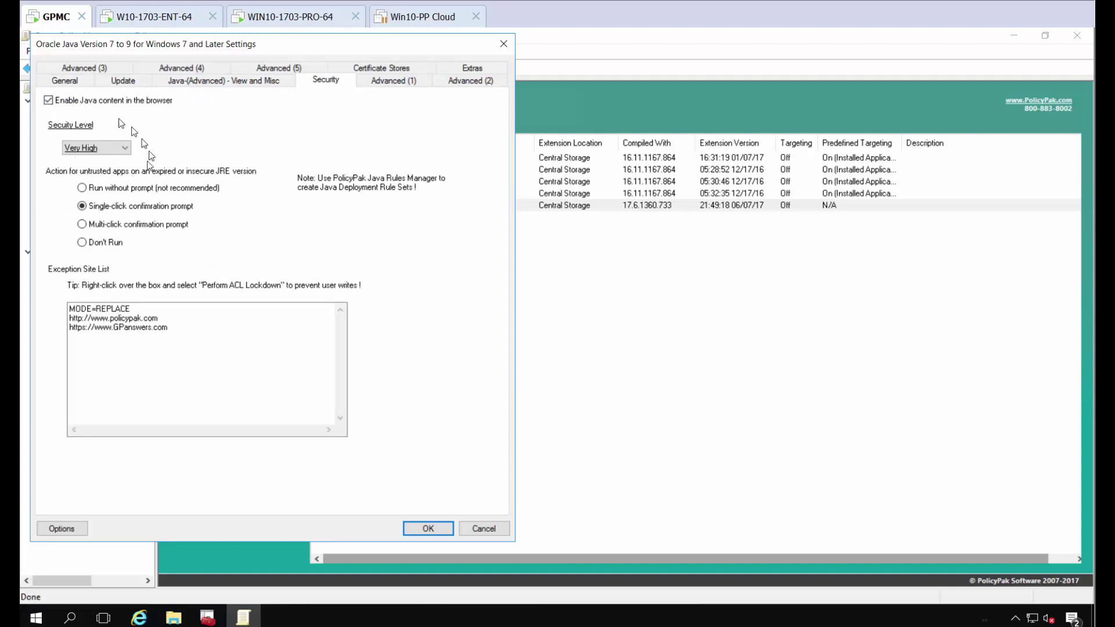
left_click(397, 83)
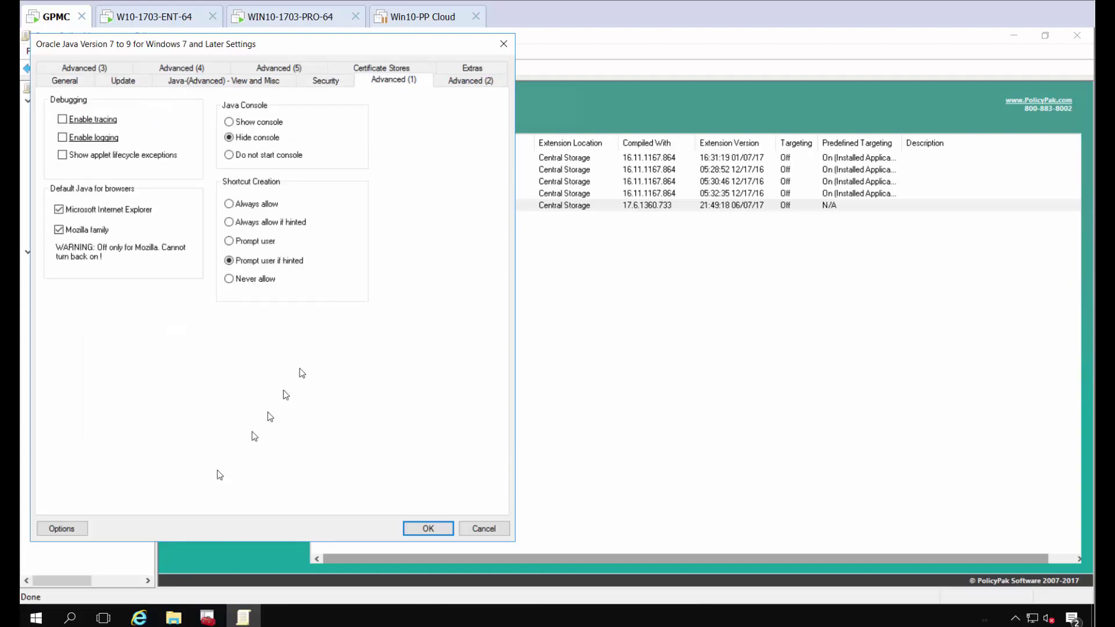
Import the exp2 XML settings data from the desktop into the Oracle Java Version 7 to 9 entry.
left_click(75, 528)
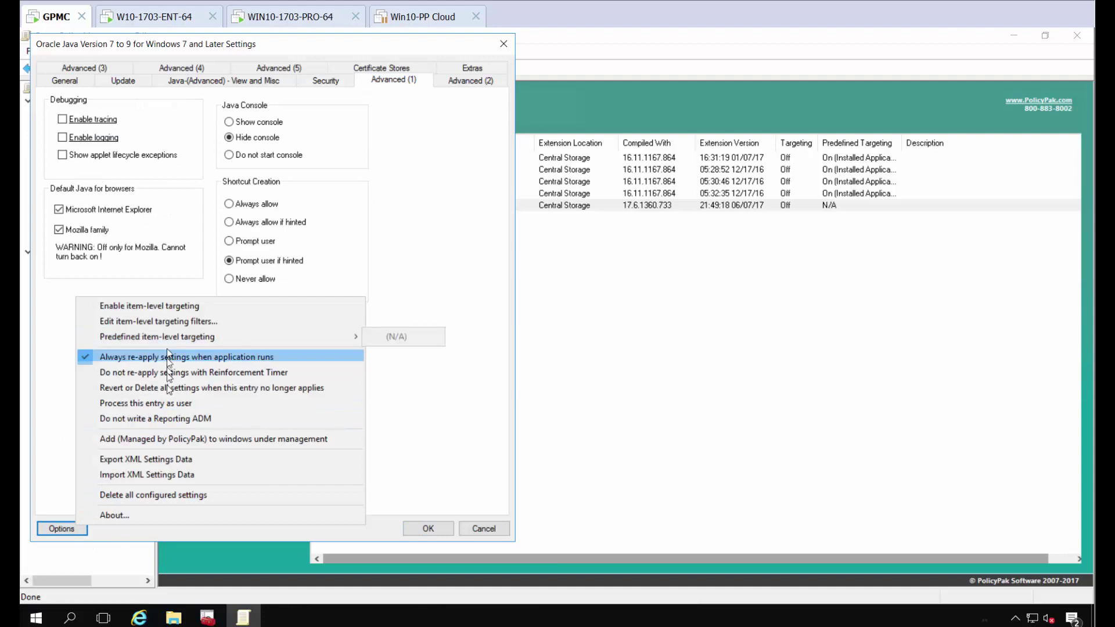
left_click(149, 473)
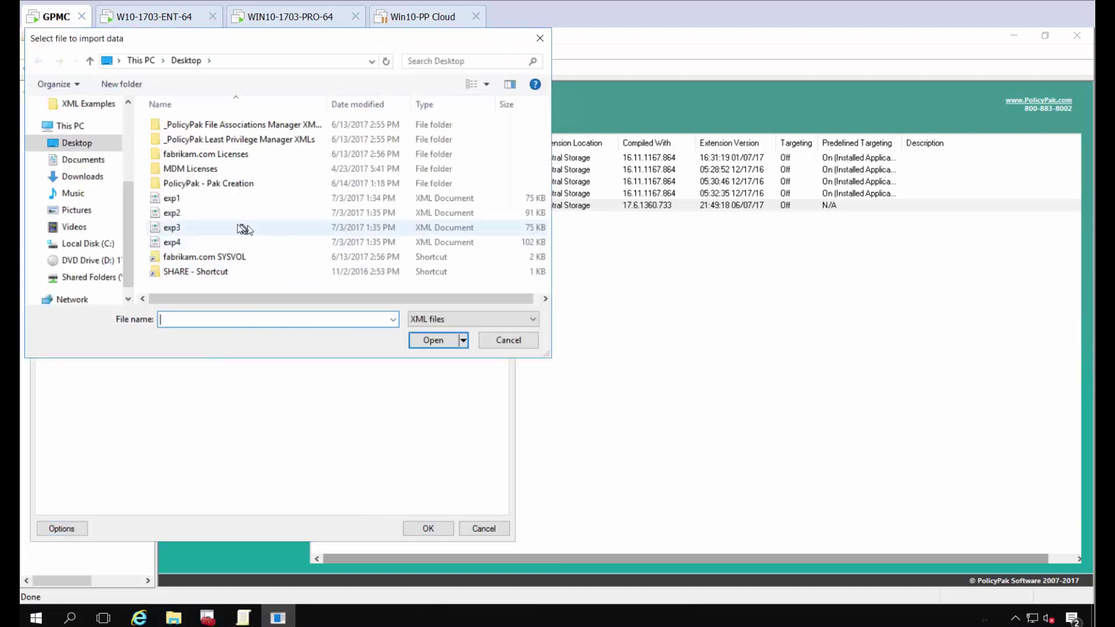
double_click(204, 224)
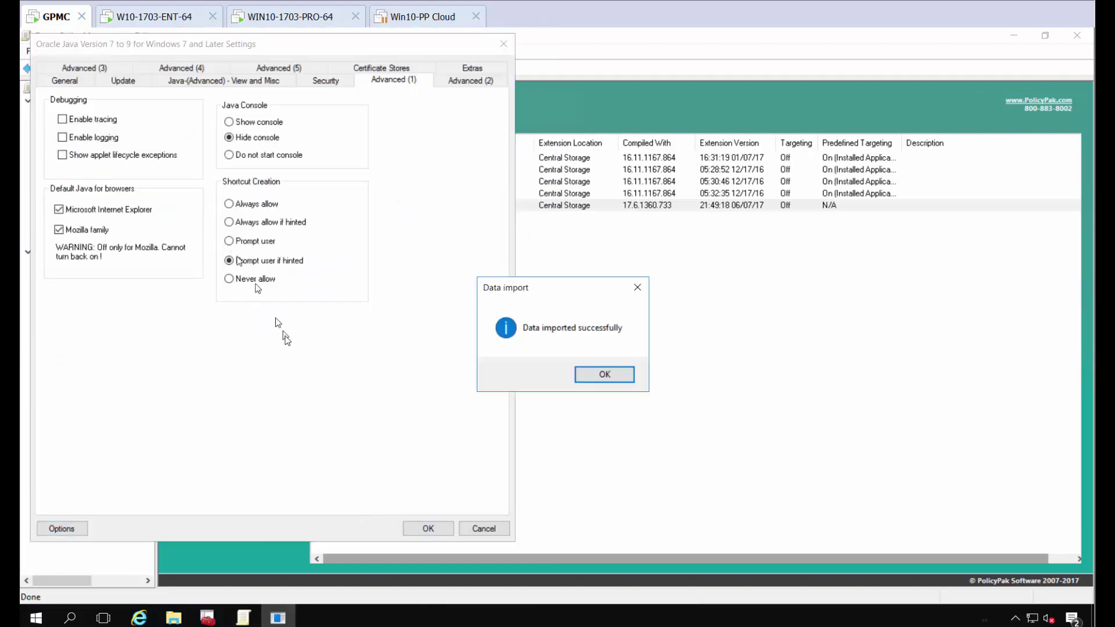
left_click(589, 373)
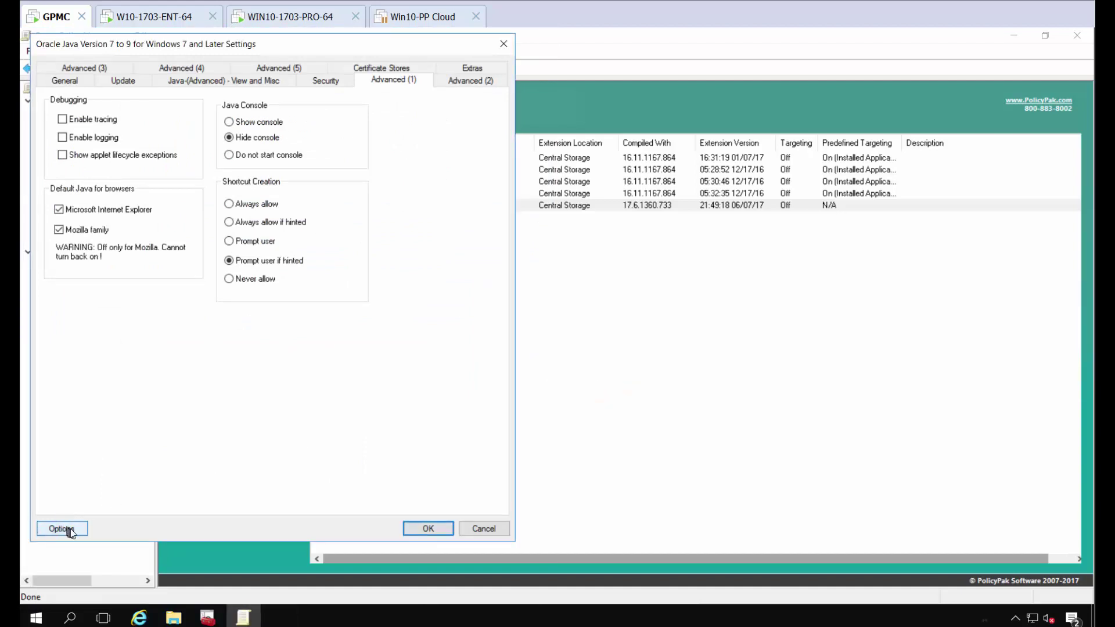
Import the exp3 XML settings data from the desktop into the Oracle Java Version 7 to 9 entry.
left_click(61, 527)
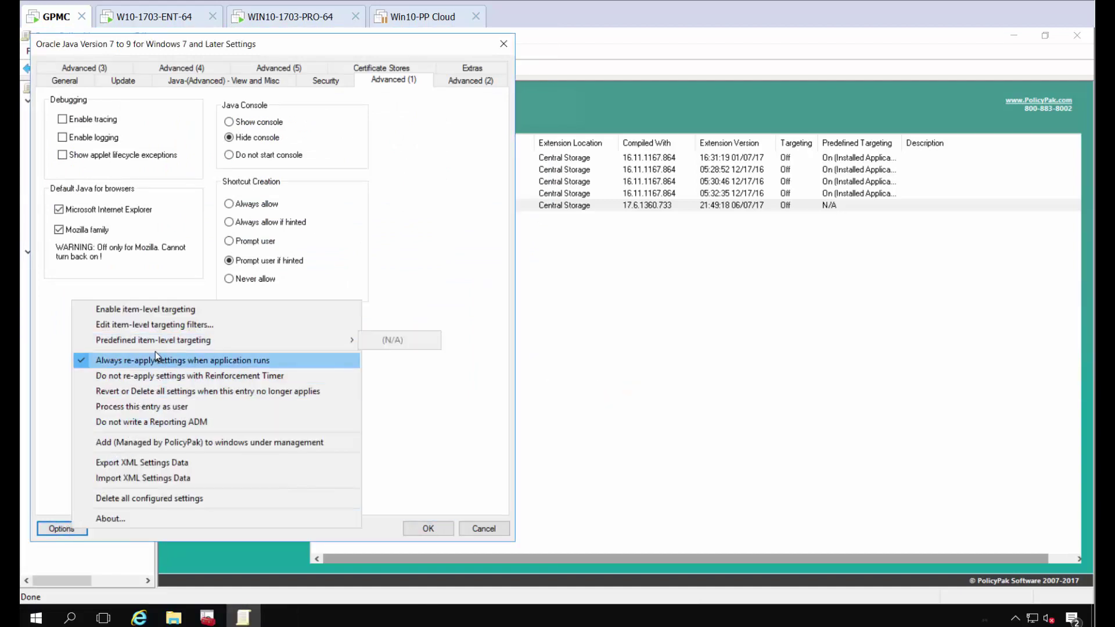
left_click(151, 477)
double_click(193, 233)
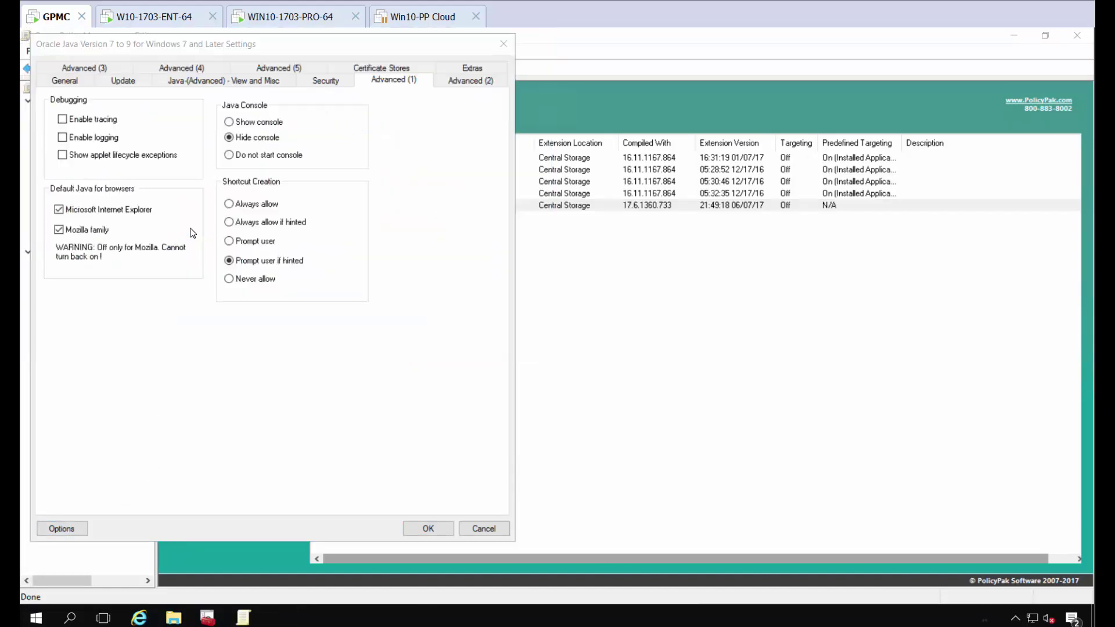
key("Return")
Import the exp4 XML settings data from the desktop into the Oracle Java Version 7 to 9 entry and accept its settings.
left_click(61, 529)
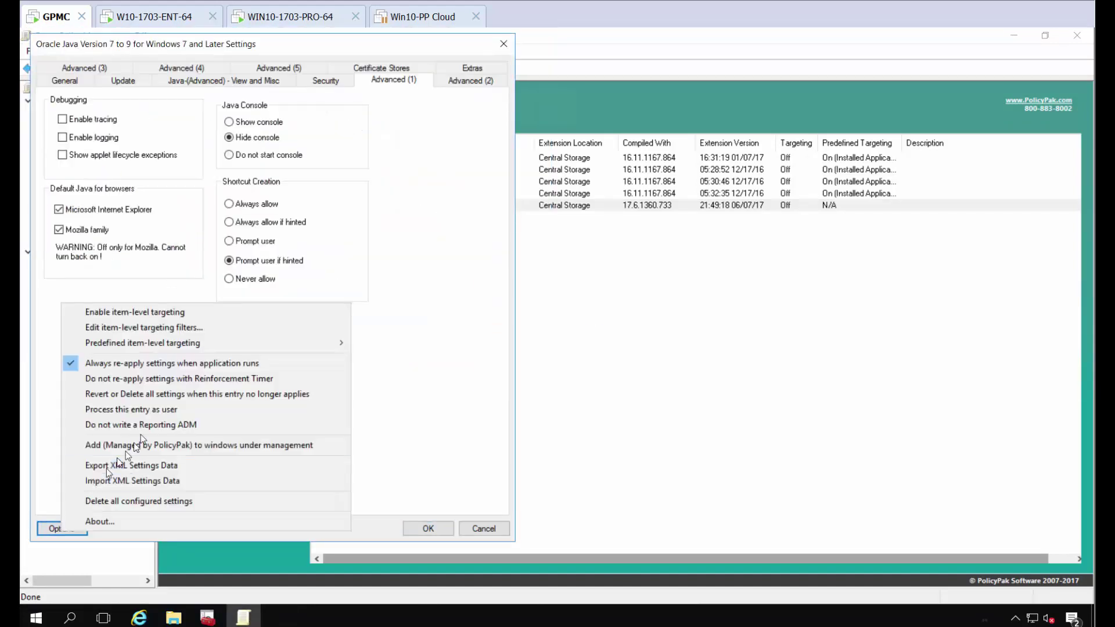
mouse_move(181, 351)
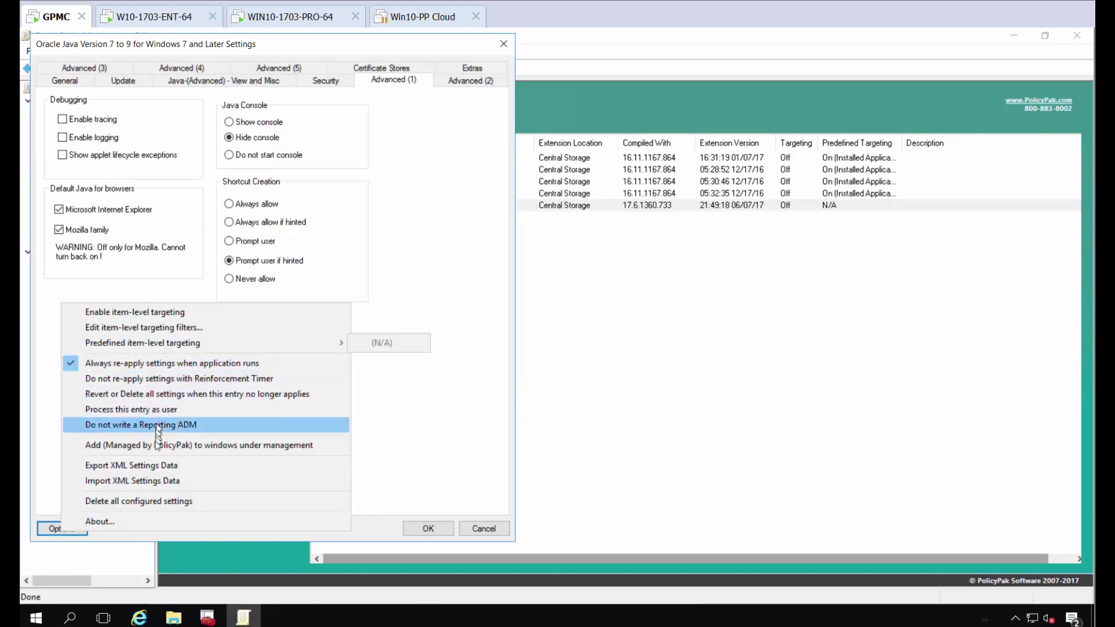
left_click(158, 481)
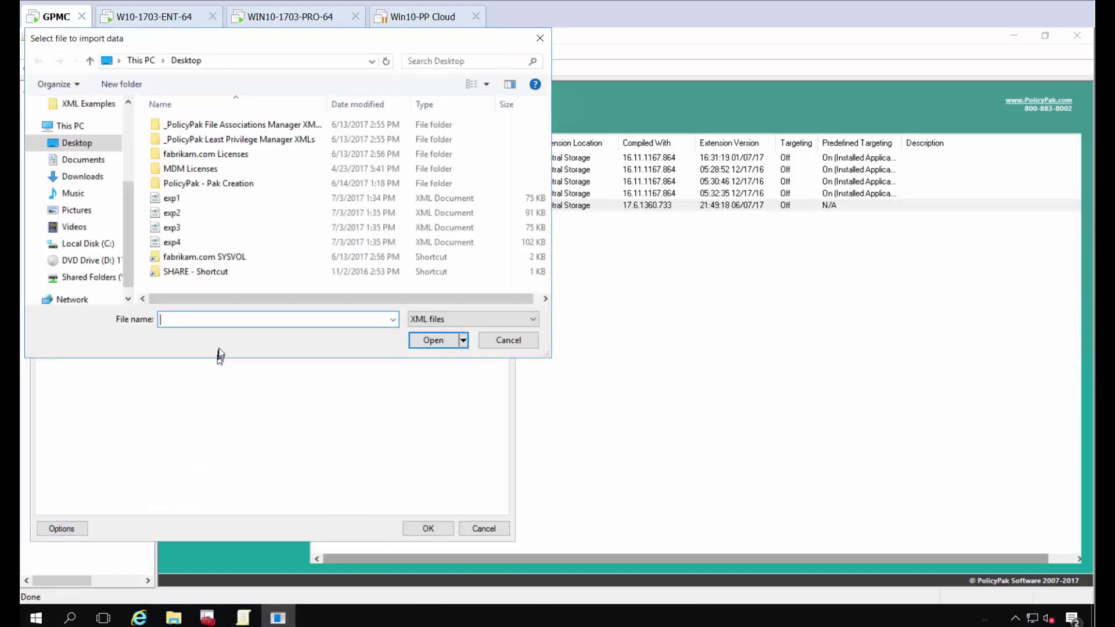
double_click(183, 245)
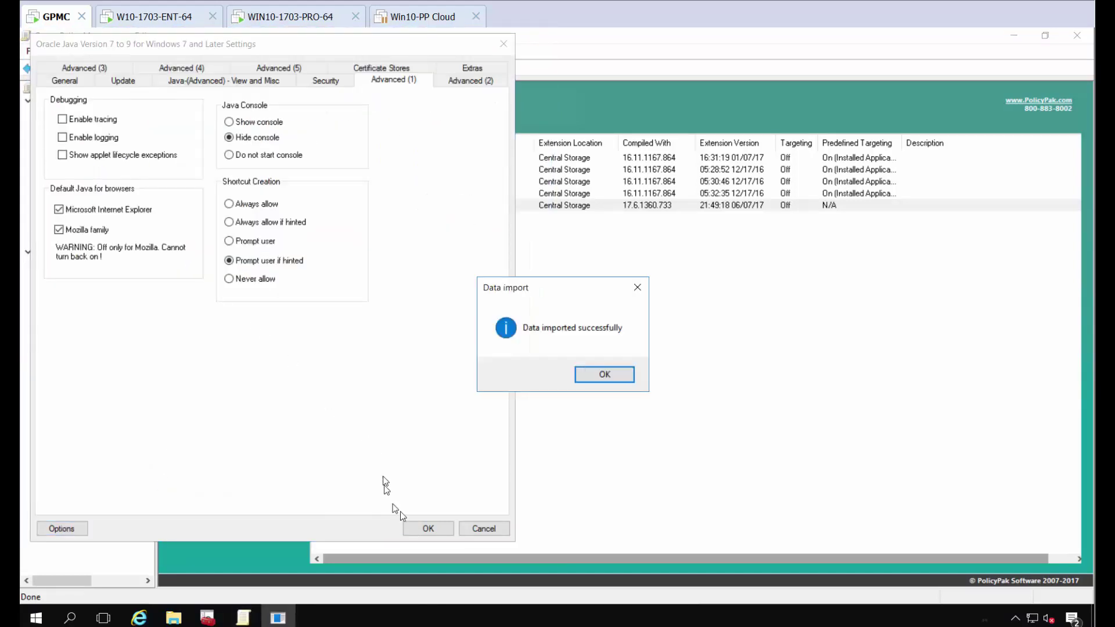
left_click(589, 376)
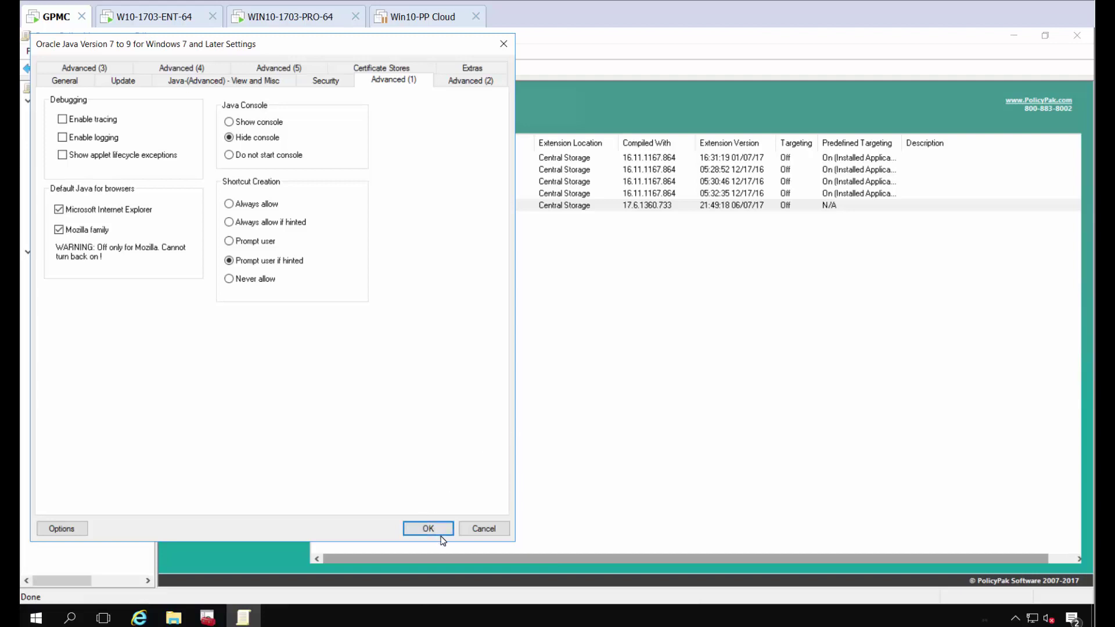
left_click(439, 533)
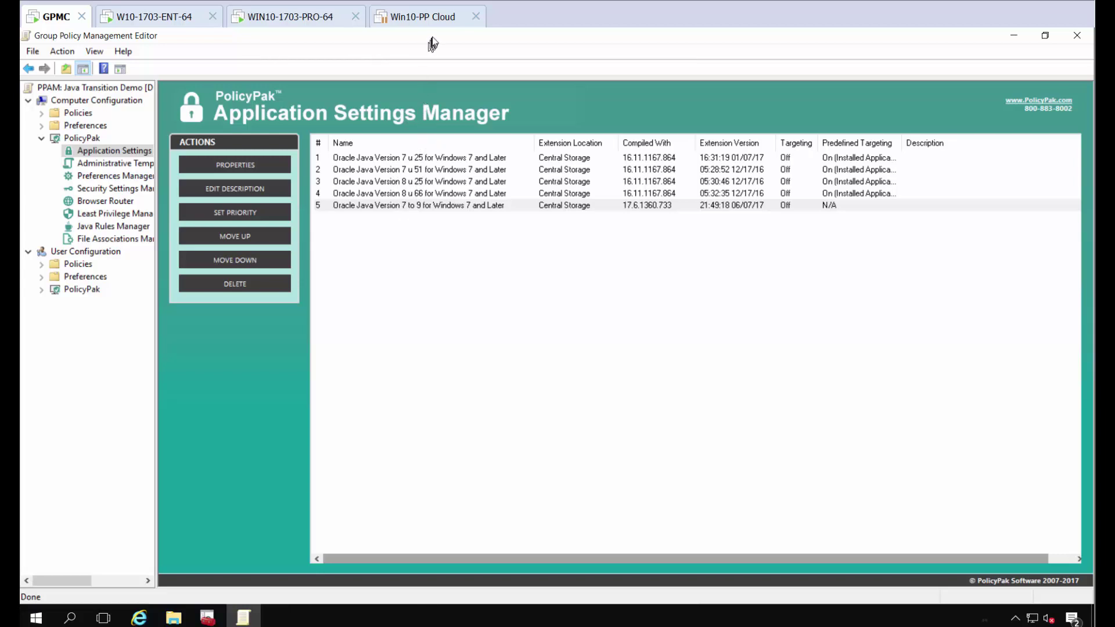
Switch to the Group Policy Management console and show the fully expanded settings report of the PPAM: Java Transition Demo GPO.
left_click_drag(440, 39, 502, 376)
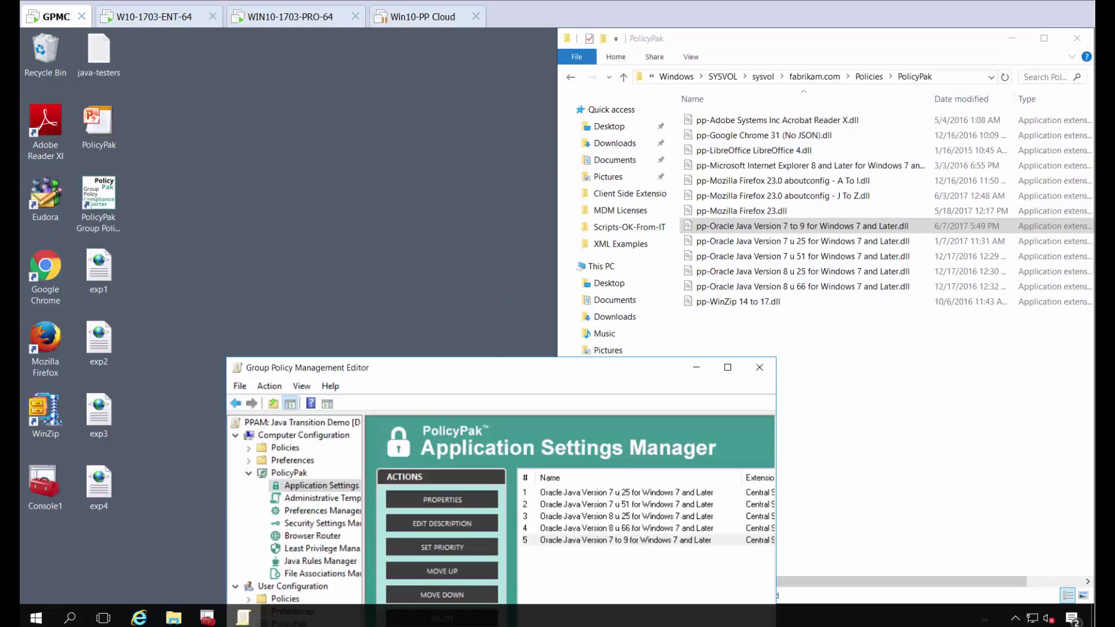
left_click(208, 617)
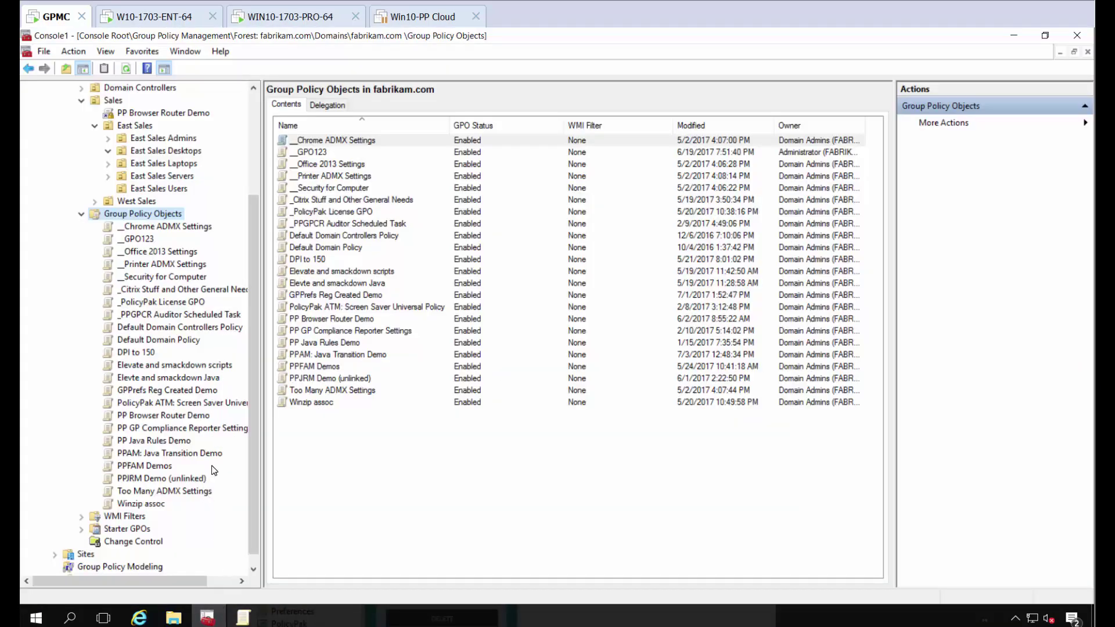
left_click(165, 454)
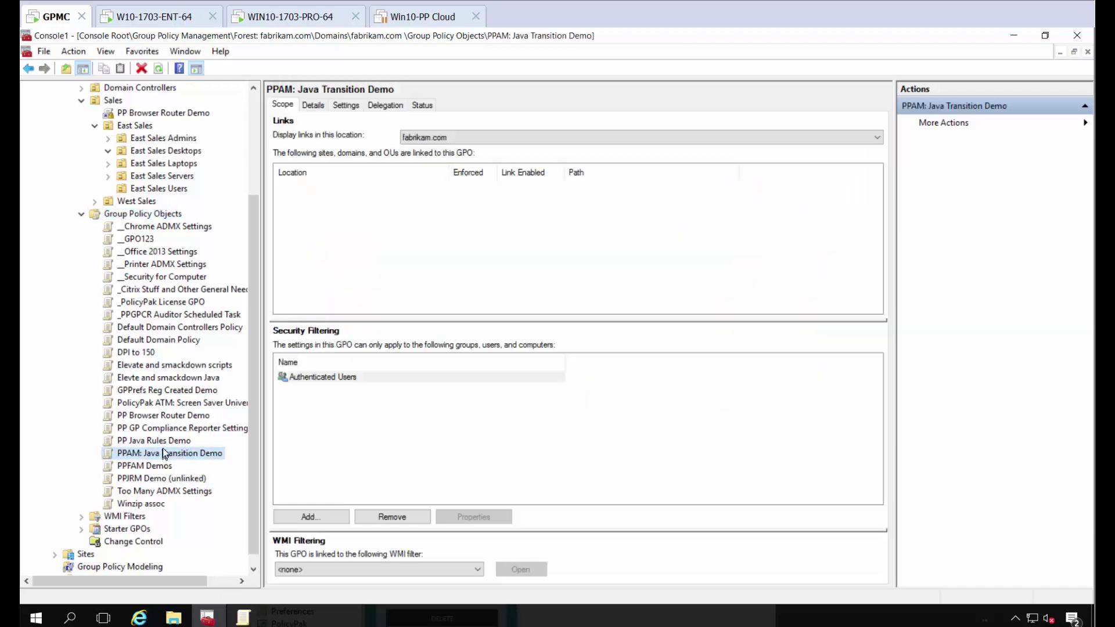
left_click(339, 108)
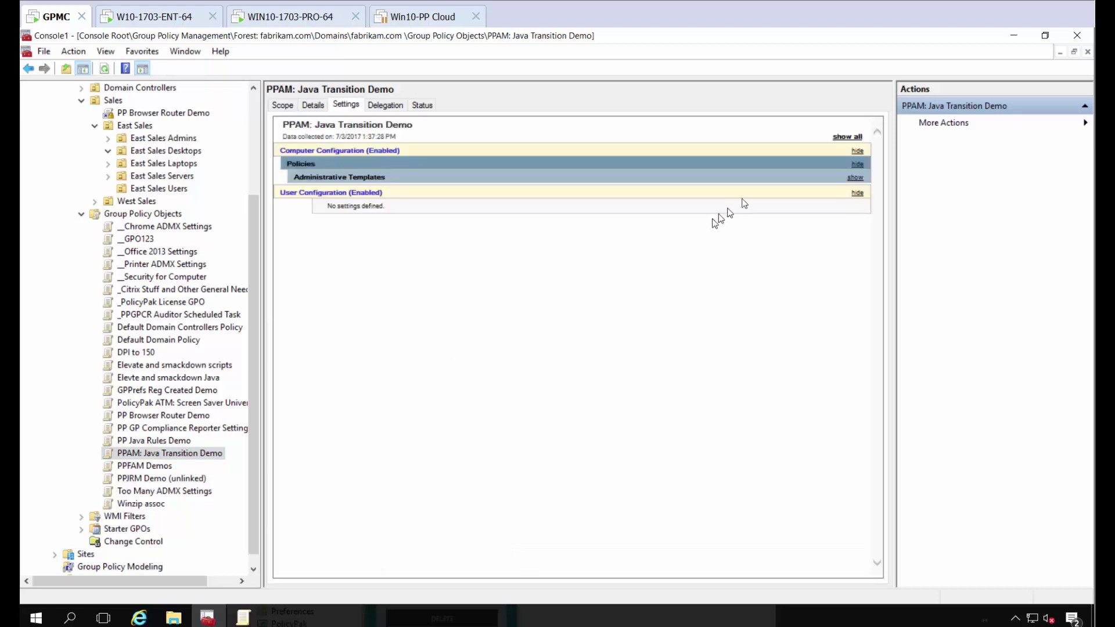
left_click(842, 137)
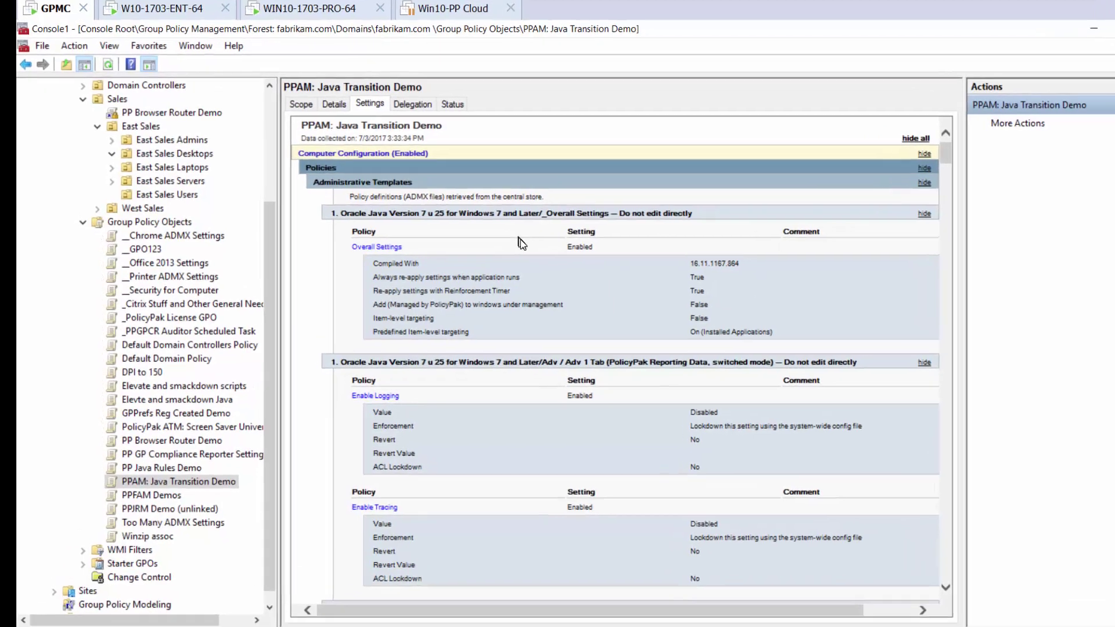
Collapse the report's Oracle Java 7 u 25, 7 u 51 and 8 u 25 sections one by one while reviewing them.
scroll(485, 230, "down", 2)
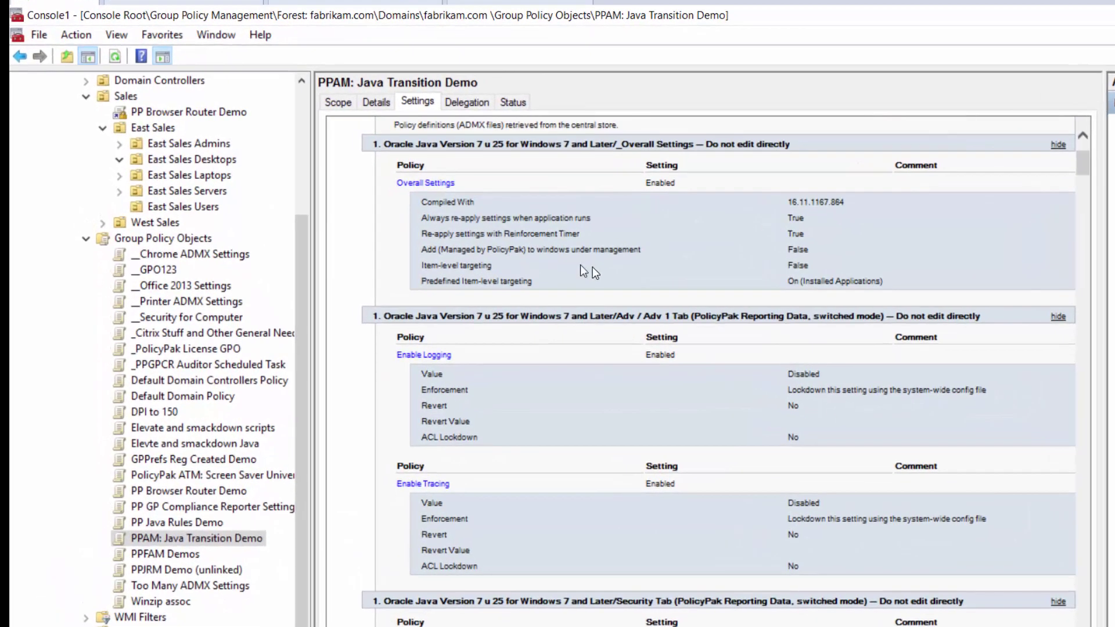
left_click_drag(448, 143, 503, 150)
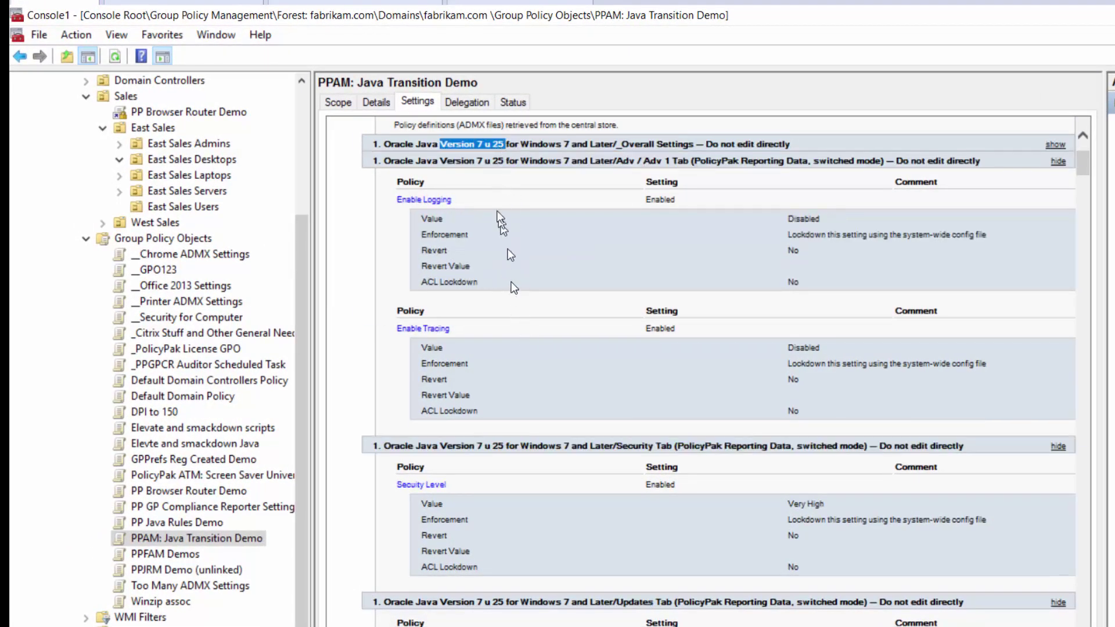
left_click(486, 161)
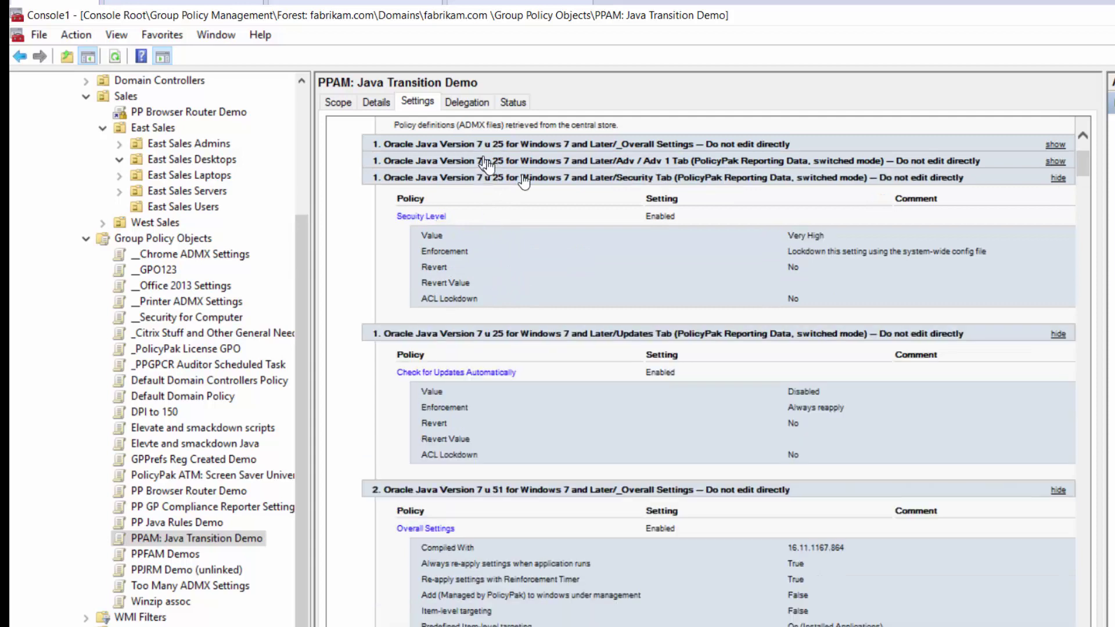
left_click(595, 181)
left_click(533, 196)
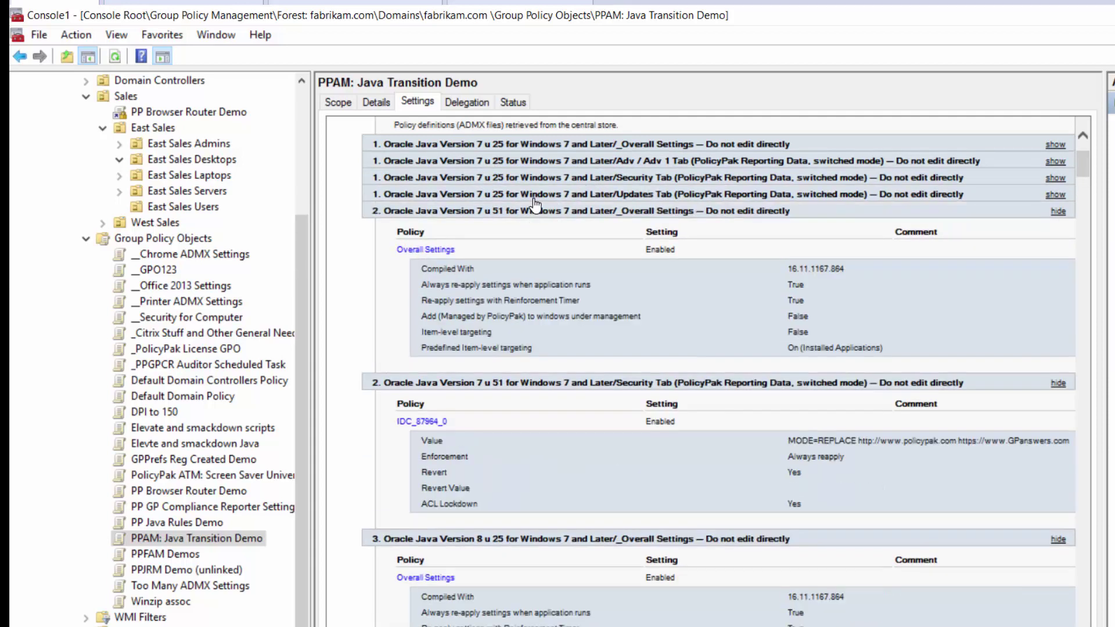
left_click(529, 212)
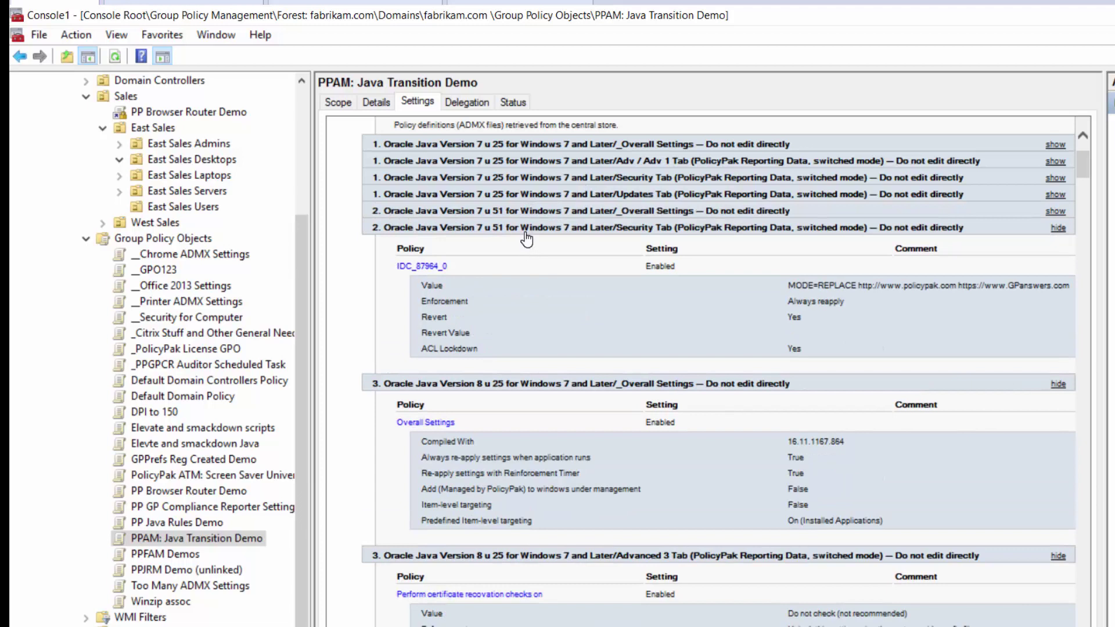
left_click(528, 229)
left_click(529, 246)
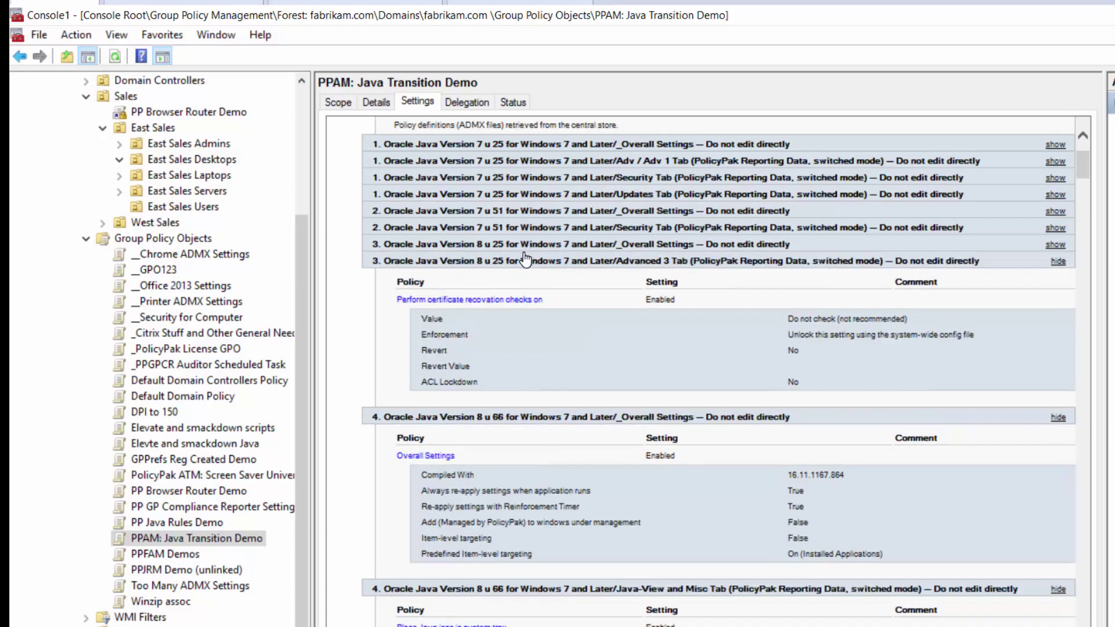
left_click(530, 262)
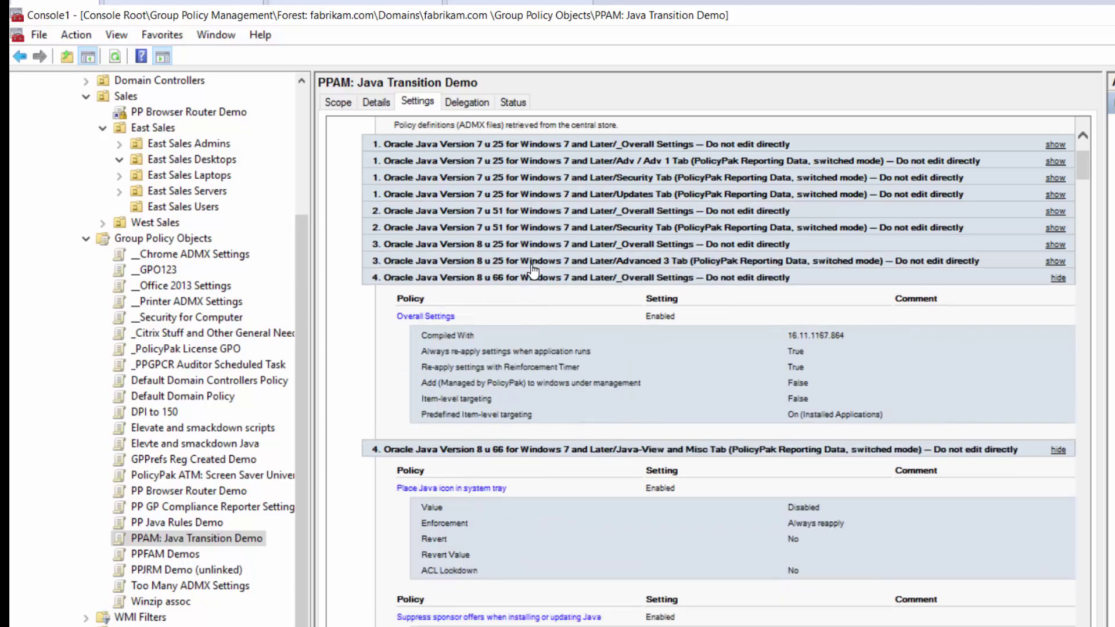
Save the GPO settings report to Documents as an HTML file named PPAM_ Java Transition Demo.
right_click(349, 349)
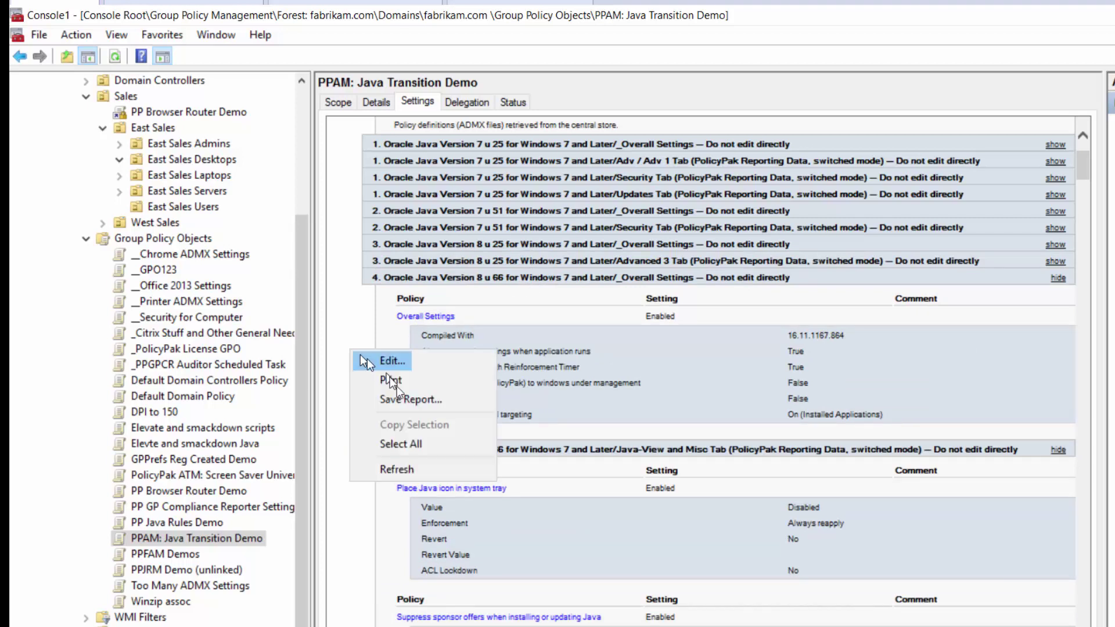
left_click(425, 397)
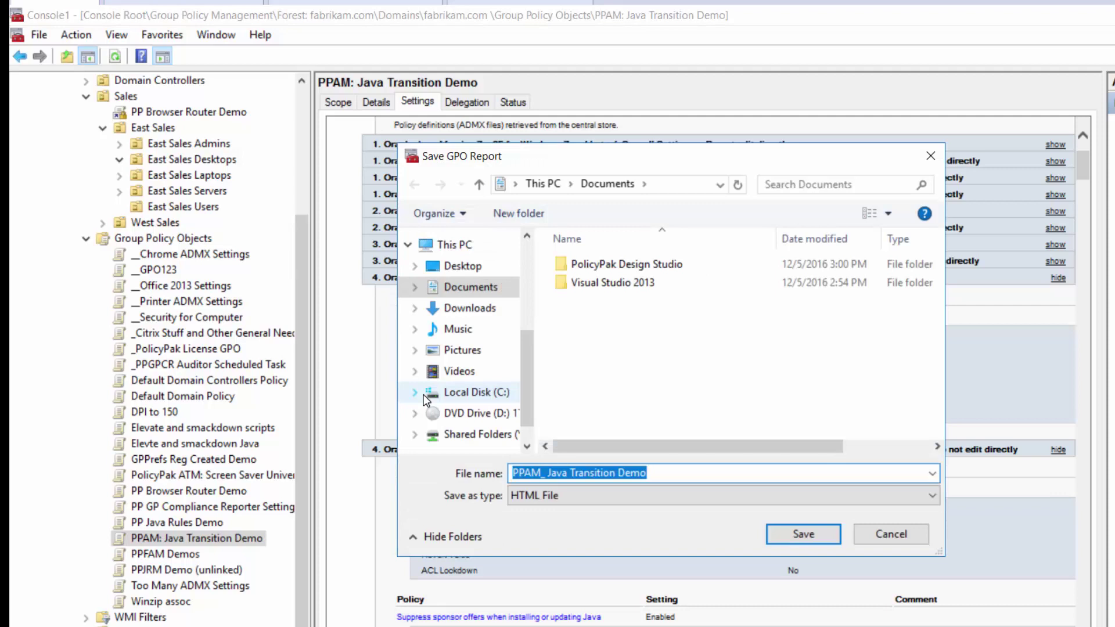
key("Return")
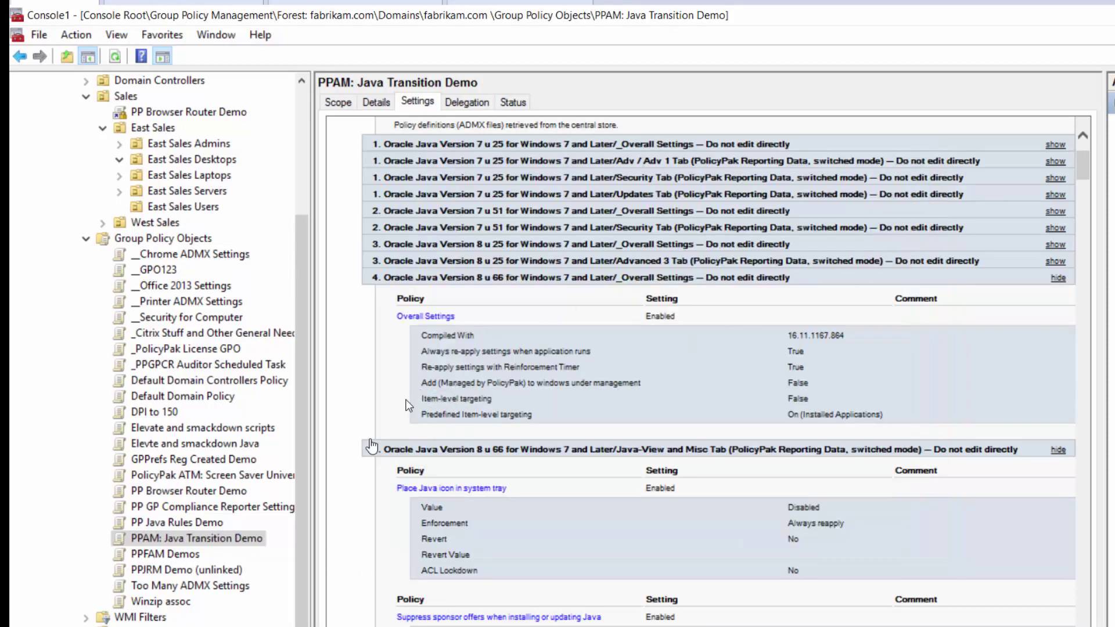
Expand the Java 7 u 51 Overall Settings and Security sections and compare the 8 u 66 entry with the 7 to 9 entry.
left_click(510, 212)
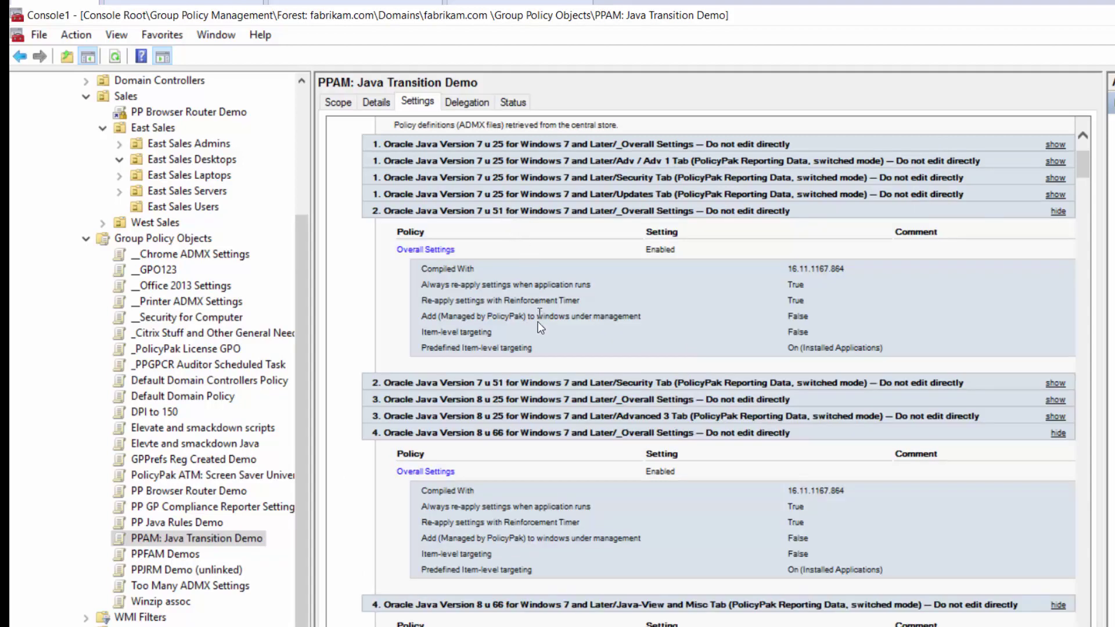
left_click(555, 384)
scroll(615, 406, "down", 15)
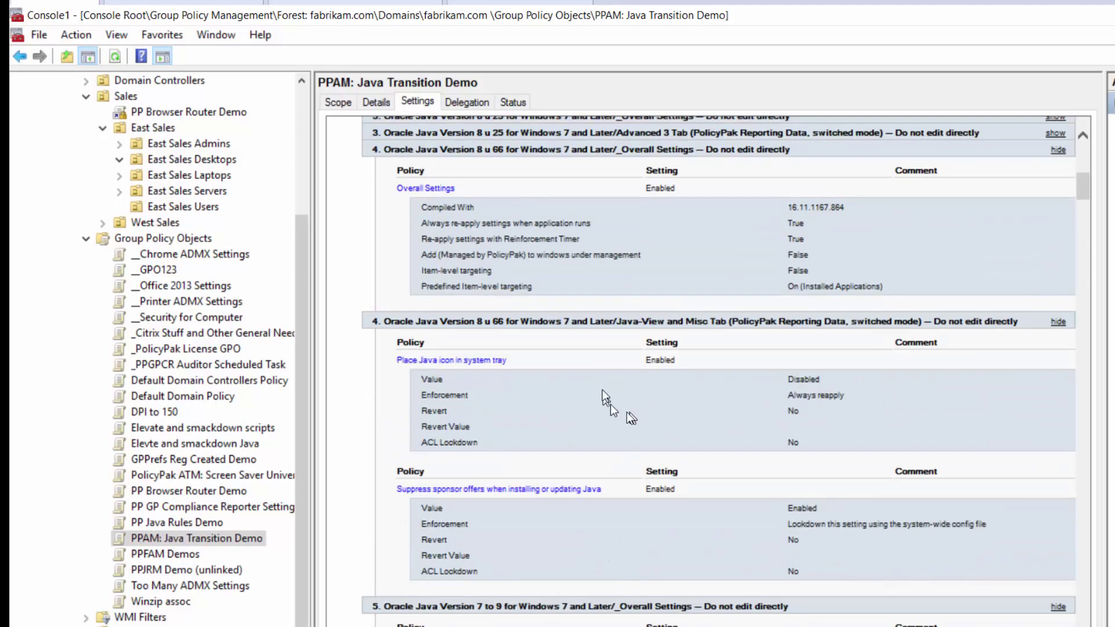
scroll(622, 371, "up", 6)
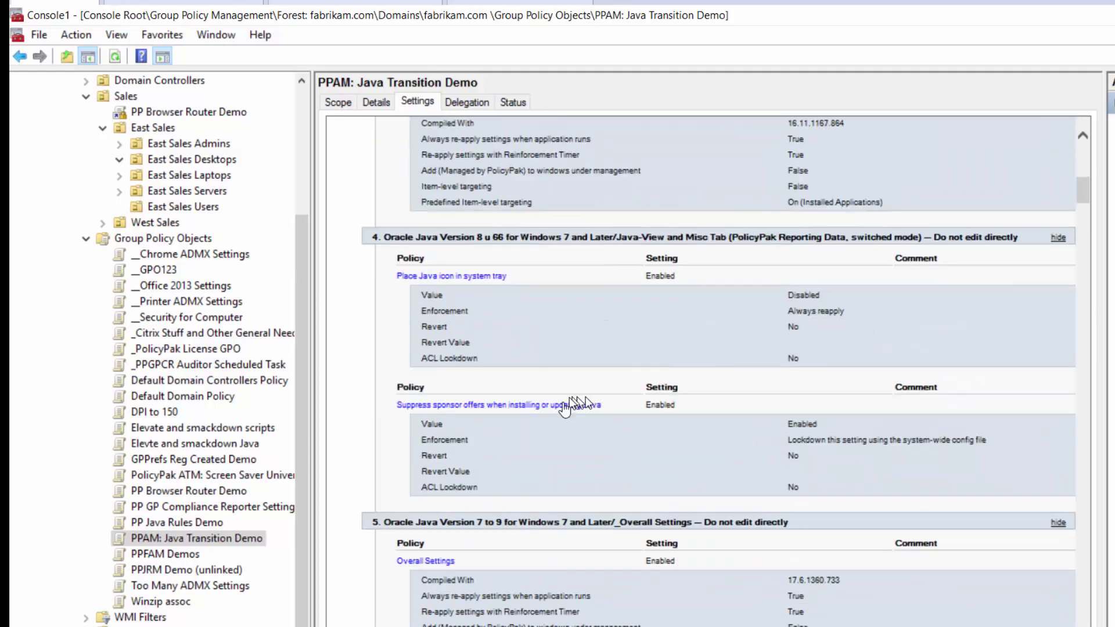
scroll(564, 407, "down", 3)
scroll(545, 415, "down", 10)
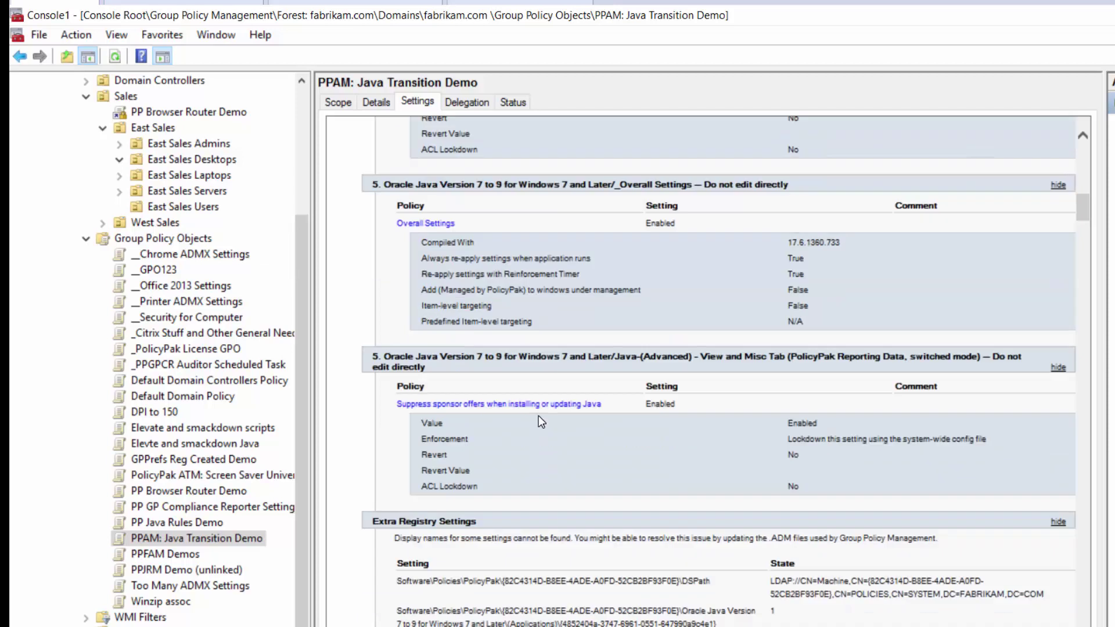
scroll(538, 415, "up", 7)
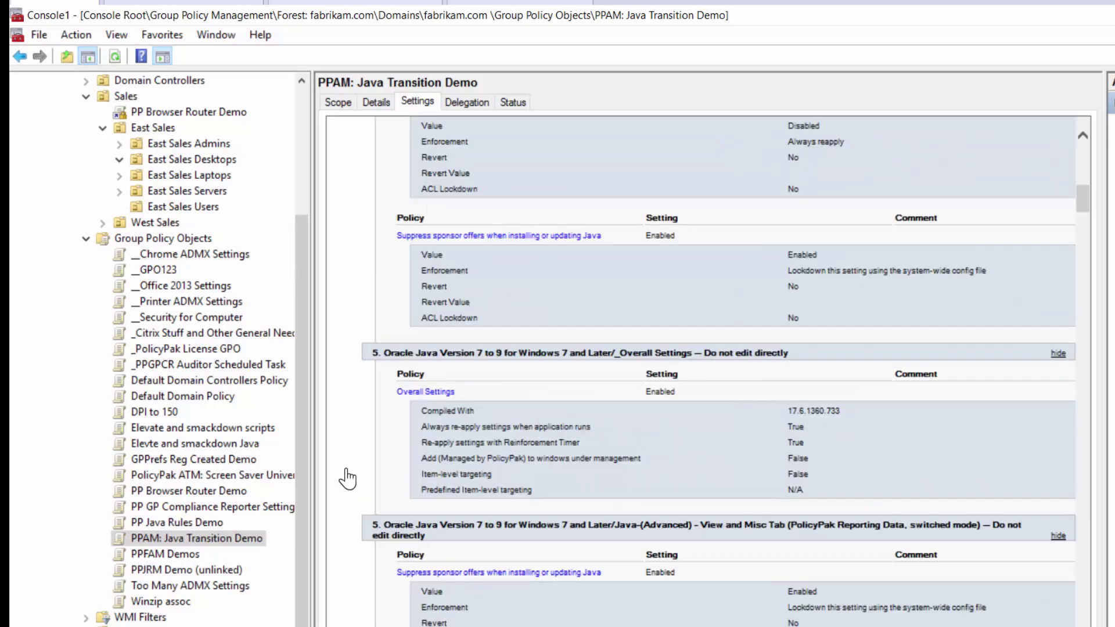
scroll(347, 470, "up", 6)
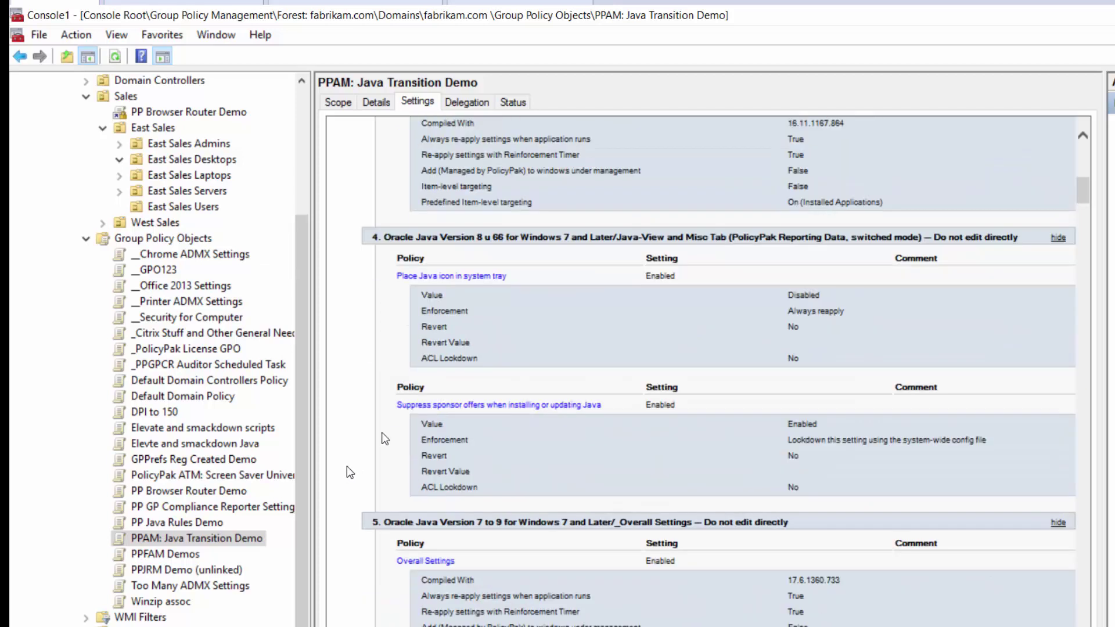
Review the Java 8 u 66 Java-View and Misc section, then expand and examine the 8 u 25 Advanced 3 section.
left_click(457, 239)
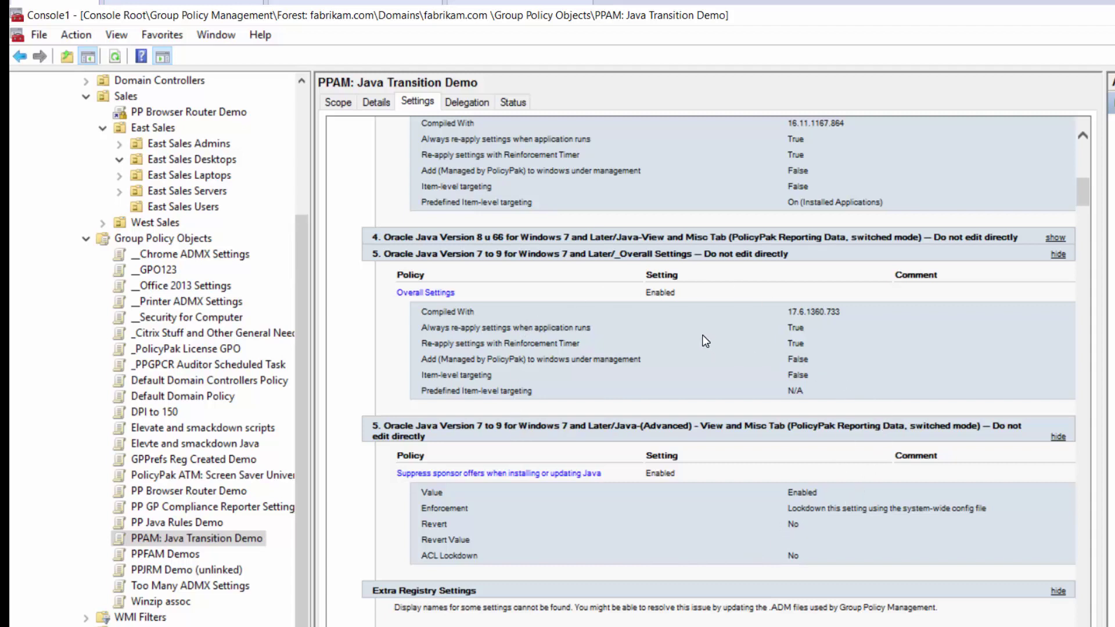
left_click(707, 238)
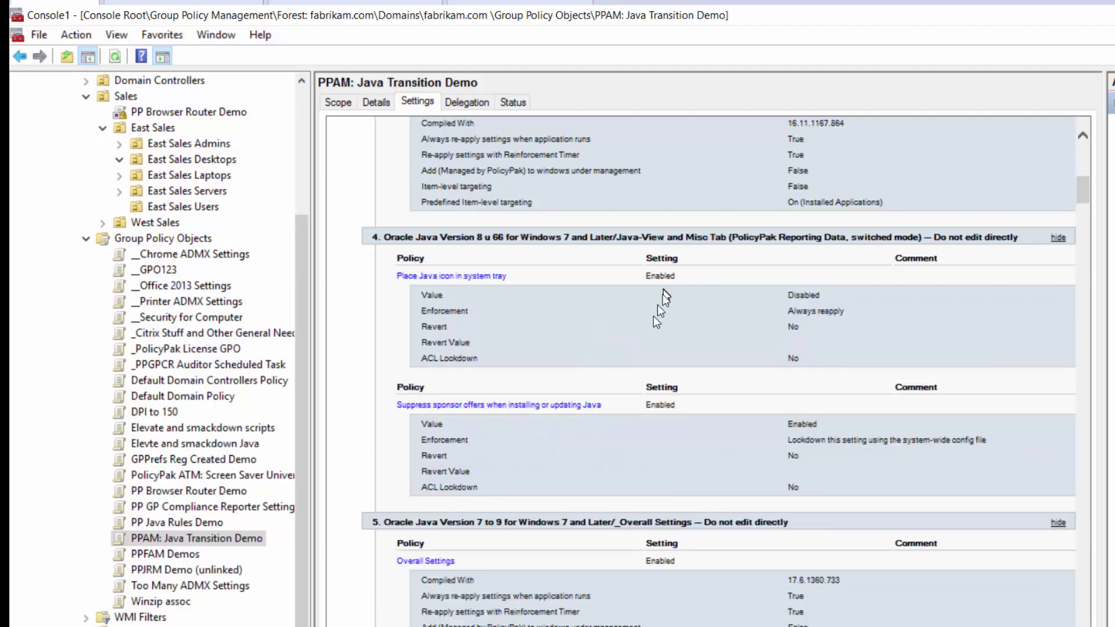
scroll(618, 391, "down", 2)
scroll(607, 438, "up", 5)
scroll(607, 439, "up", 2)
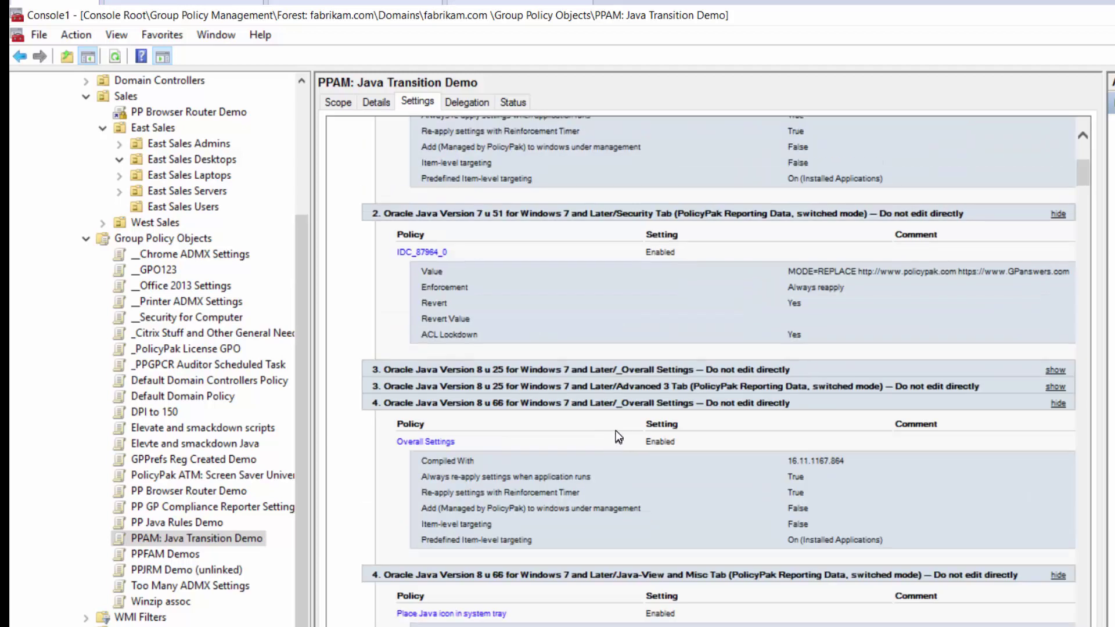
left_click(653, 387)
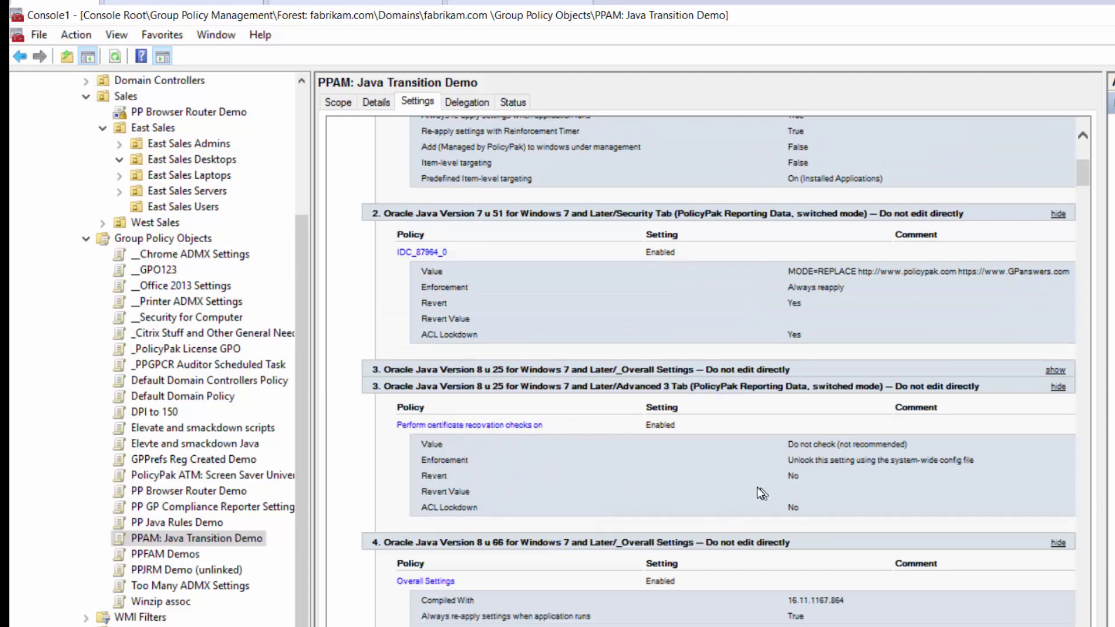
scroll(756, 485, "down", 7)
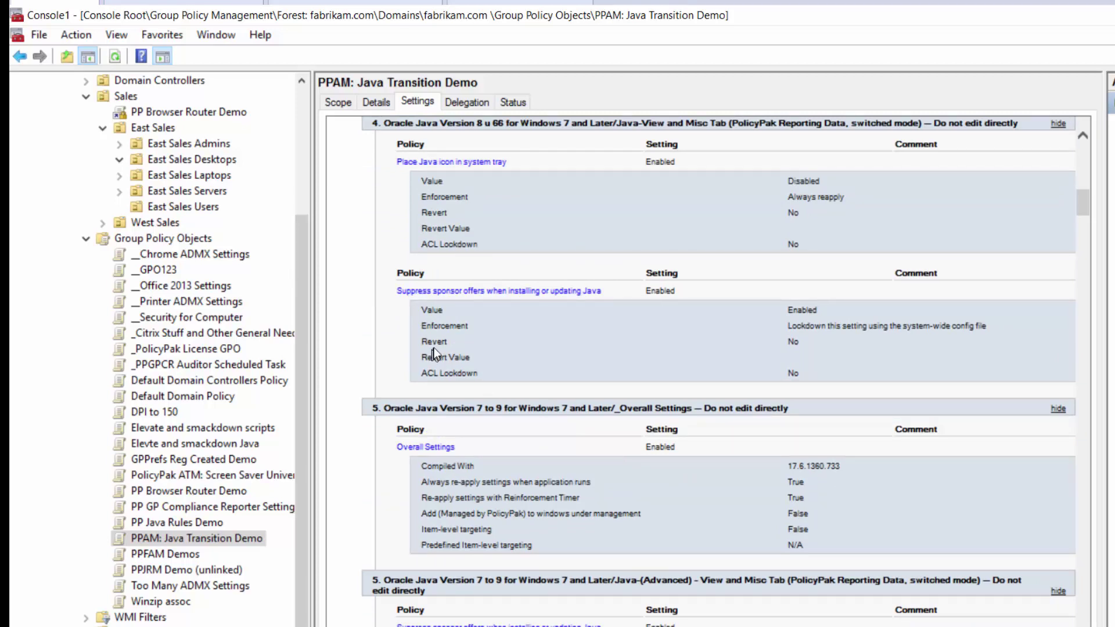
scroll(446, 350, "up", 1)
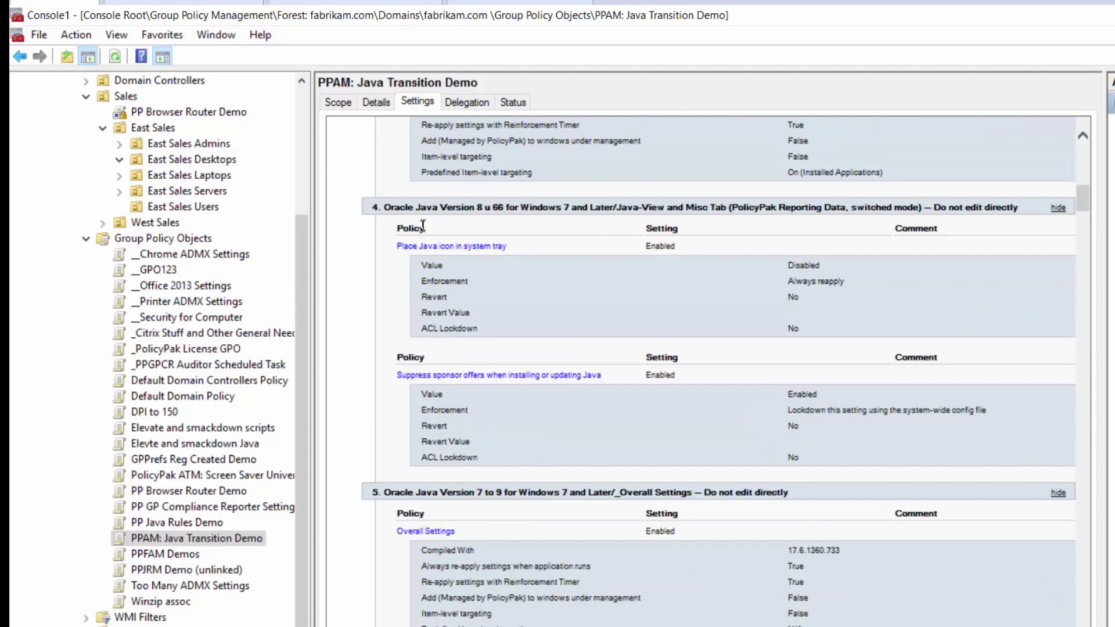
Collapse the whole GPO settings report and expand all its sections again.
scroll(964, 218, "up", 10)
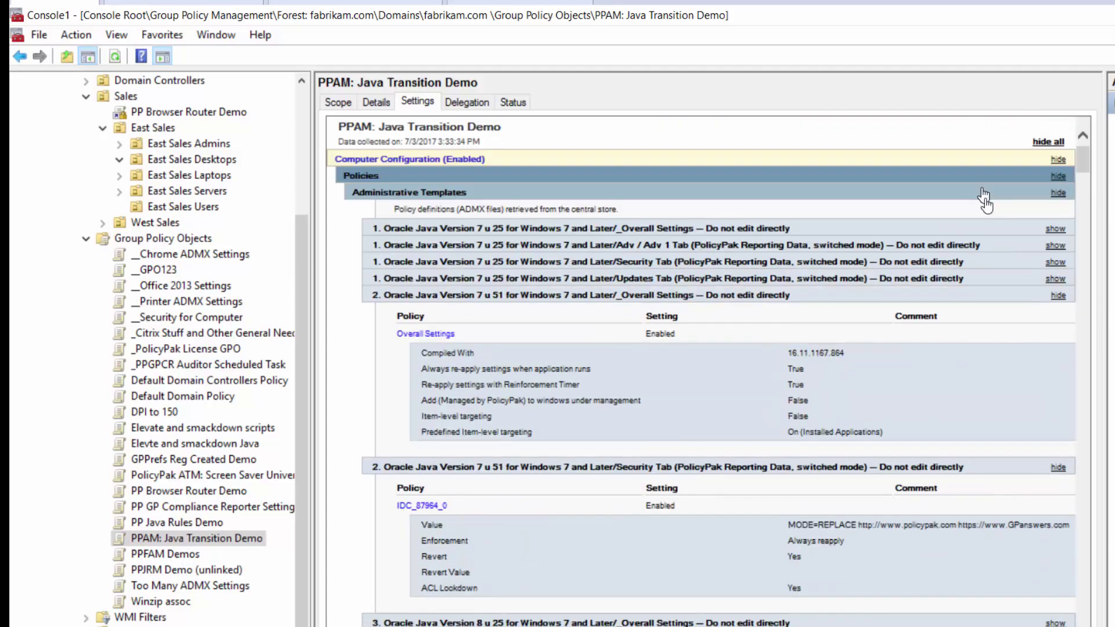
left_click(1048, 143)
left_click(1048, 143)
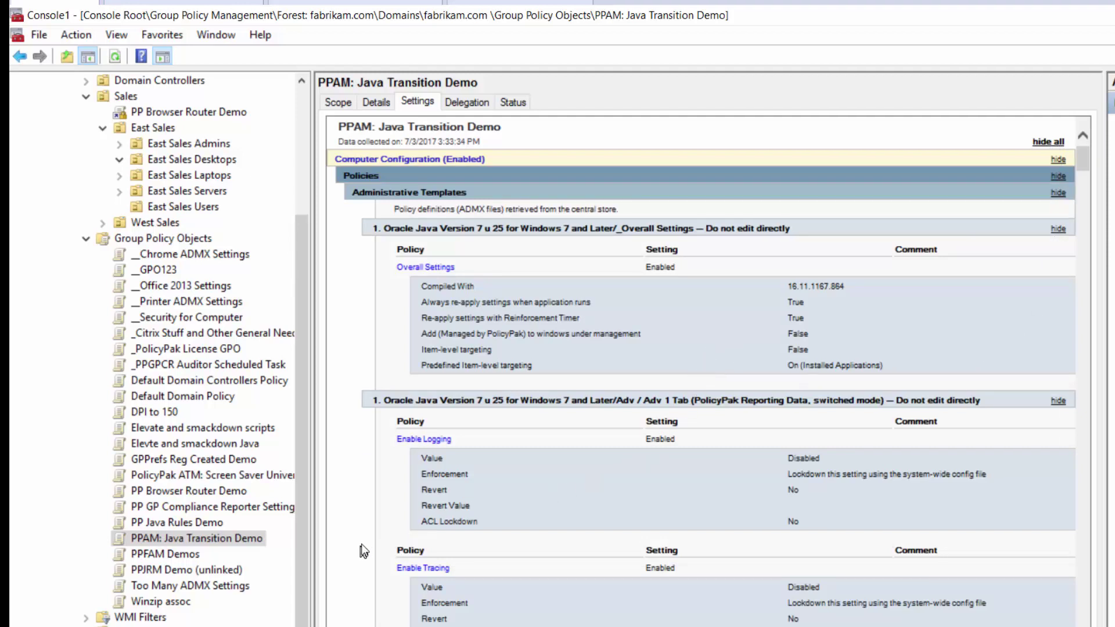
Open the PPAM: Java Transition Demo GPO for editing and show the computer-side PolicyPak Application Settings Manager entries with a wider Name column.
scroll(400, 465, "down", 2)
scroll(465, 459, "down", 2)
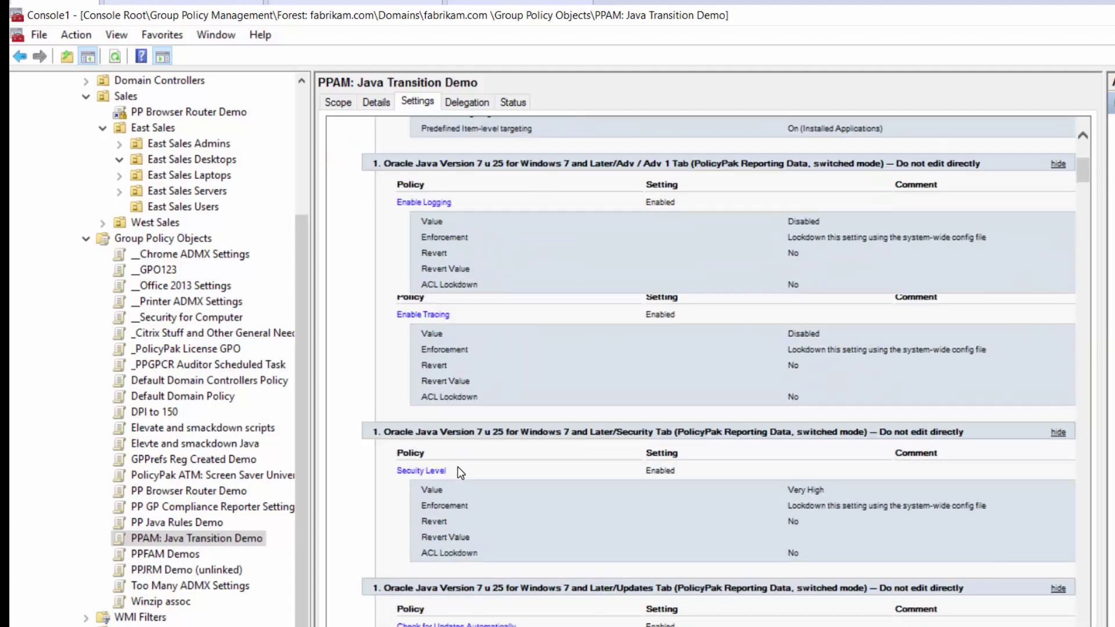
scroll(489, 429, "down", 1)
scroll(488, 415, "up", 1)
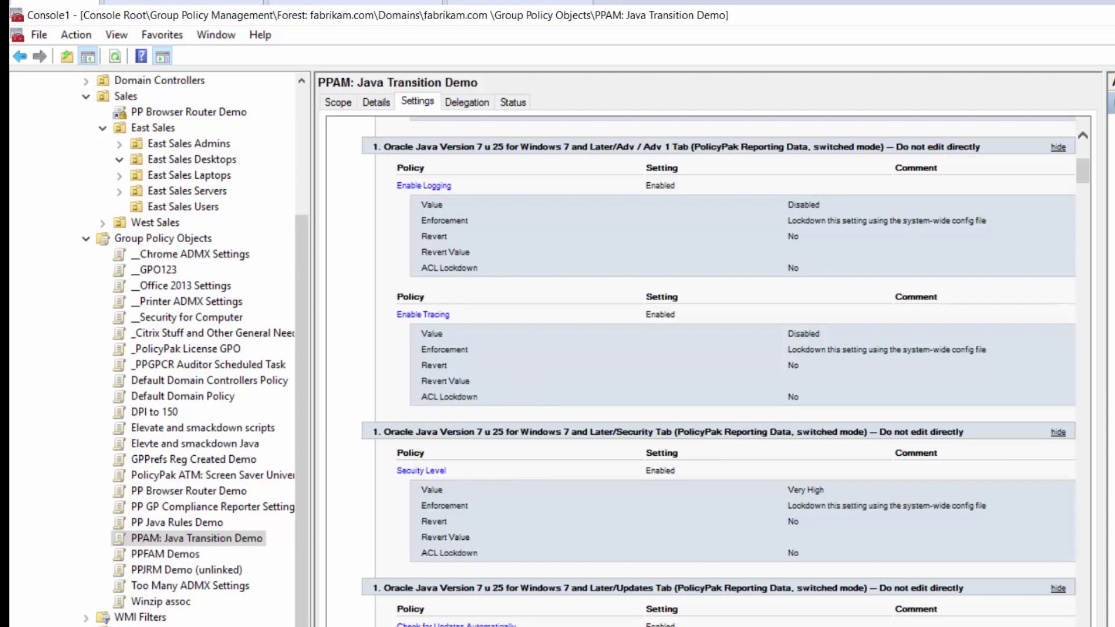
right_click(203, 538)
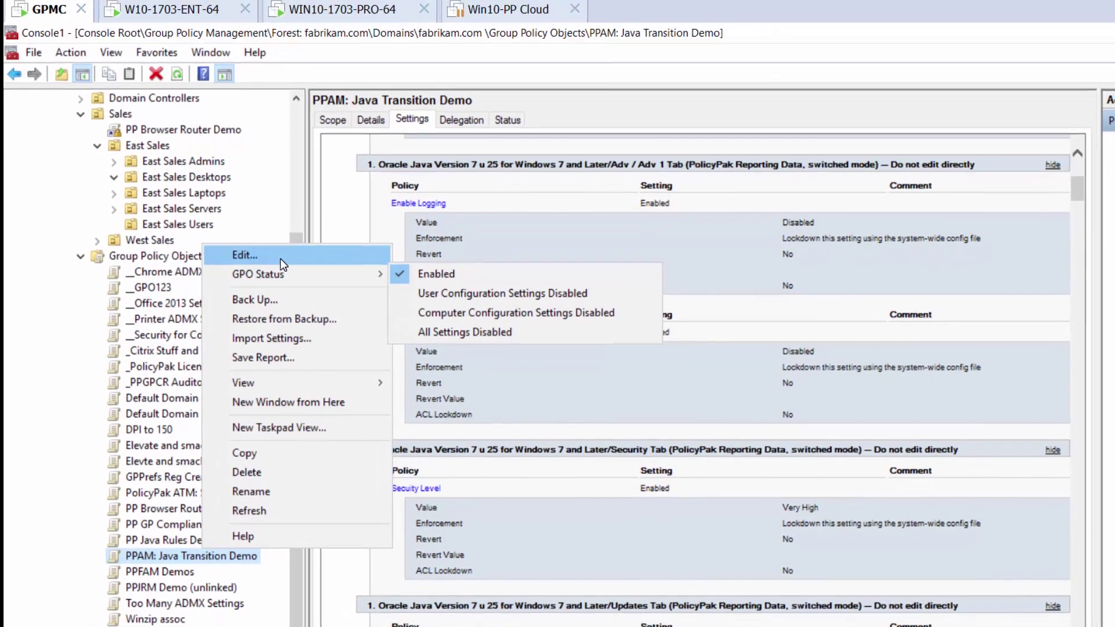
left_click(281, 259)
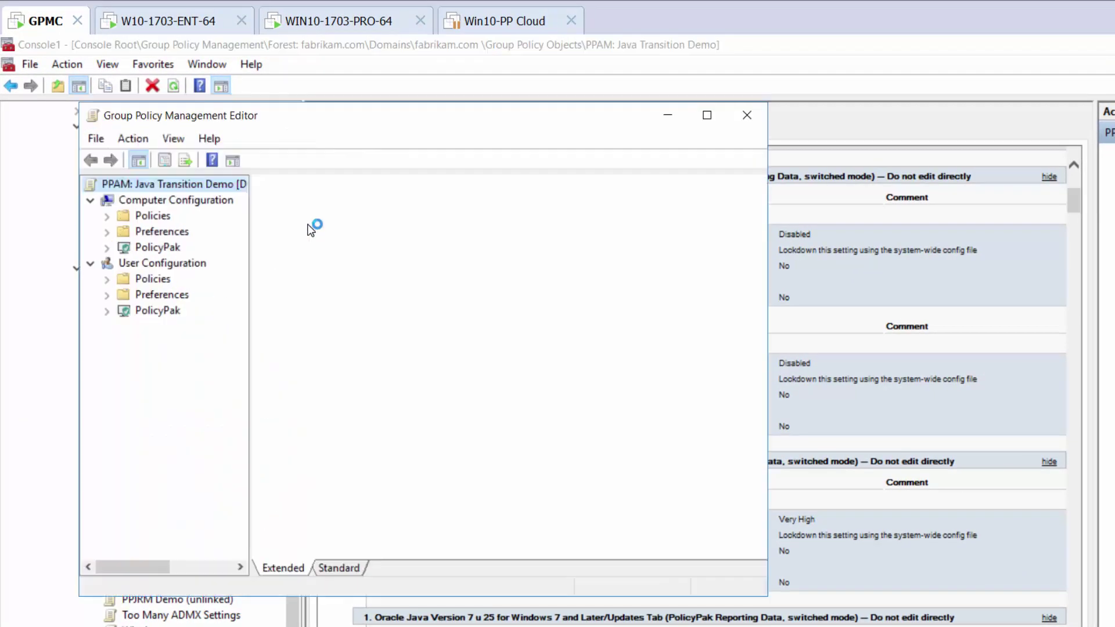
double_click(306, 117)
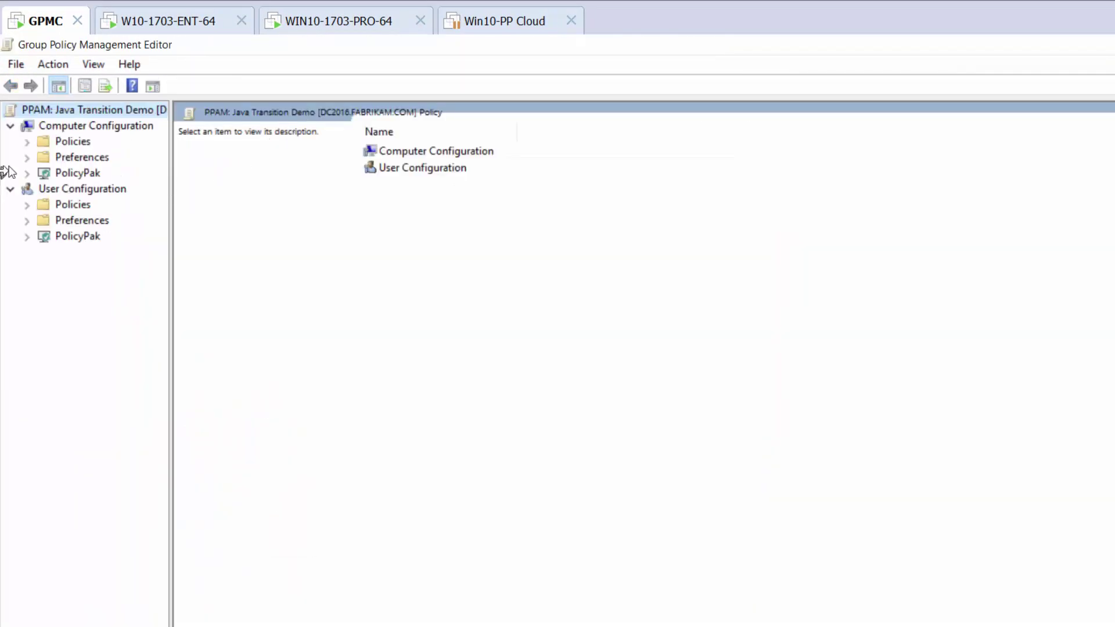
left_click(27, 170)
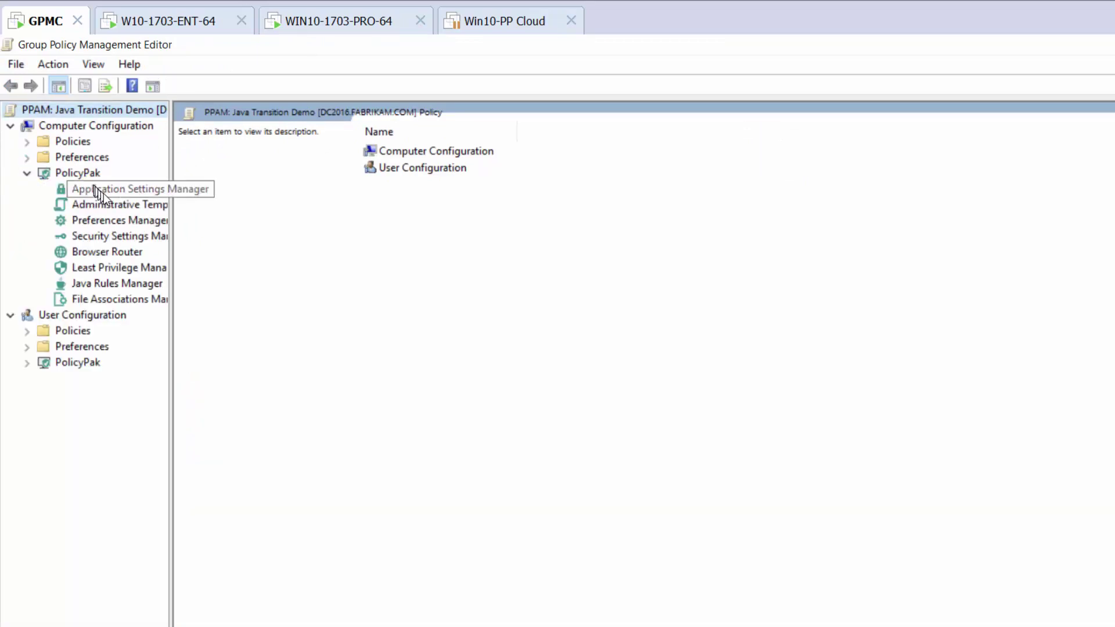
left_click(128, 182)
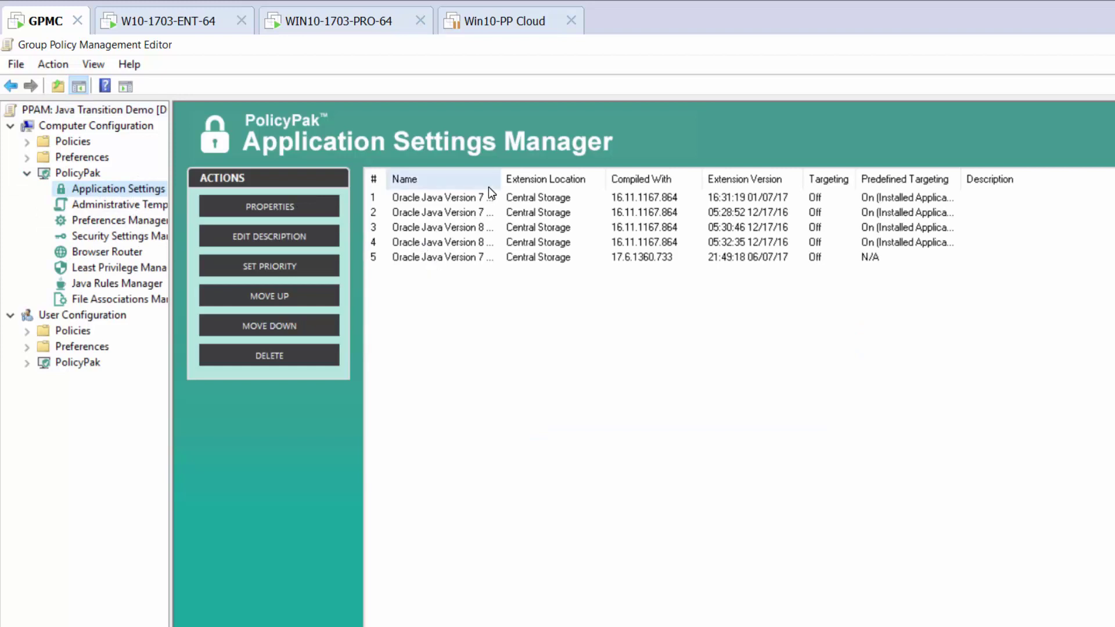
left_click_drag(494, 182, 564, 183)
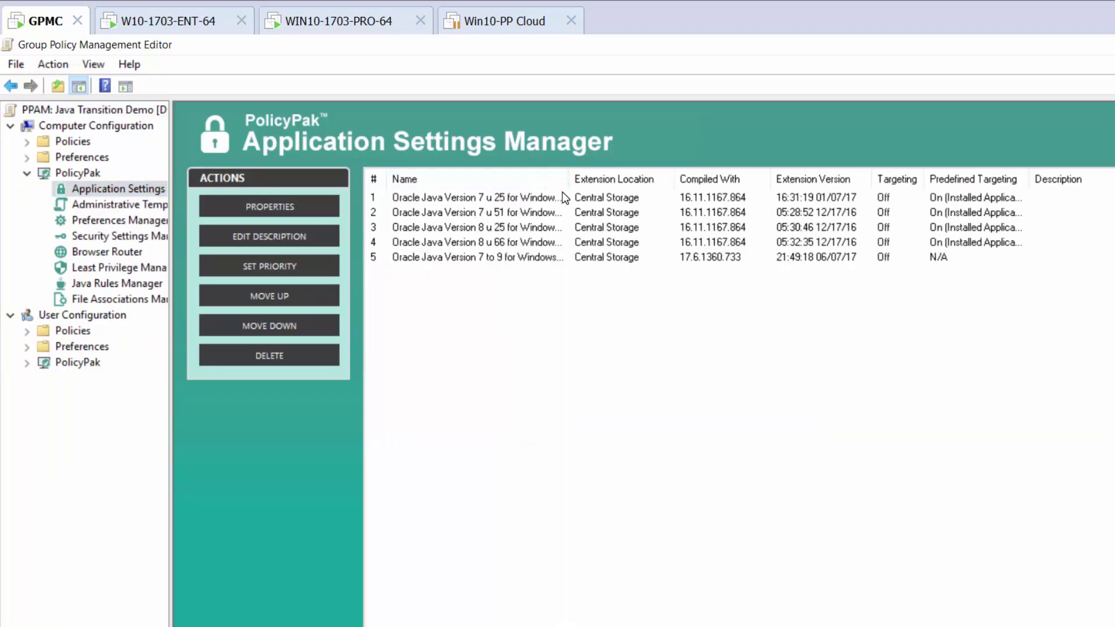
Open the Oracle Java Version 7 to 9 entry, disable Check for Updates Automatically, and display that setting's reapply options.
left_click(523, 258)
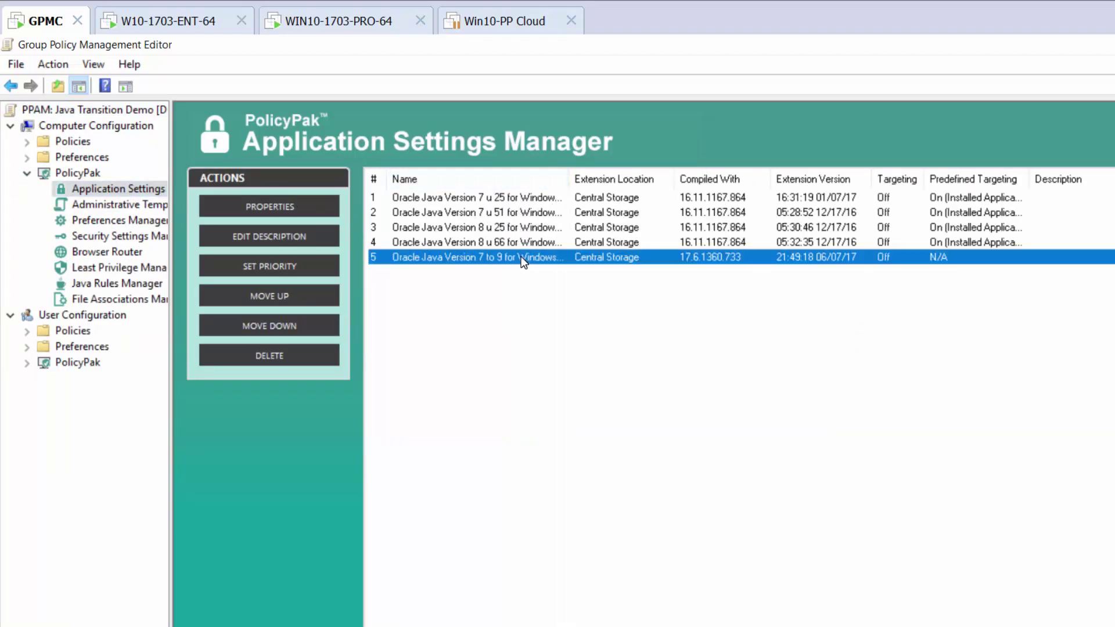
double_click(522, 259)
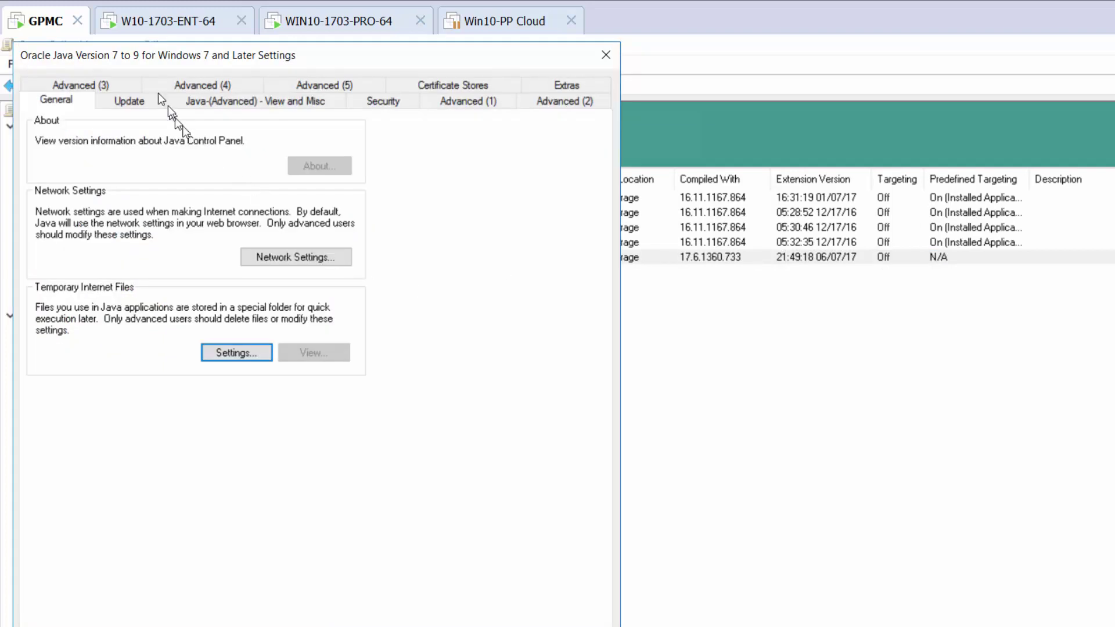
left_click(137, 100)
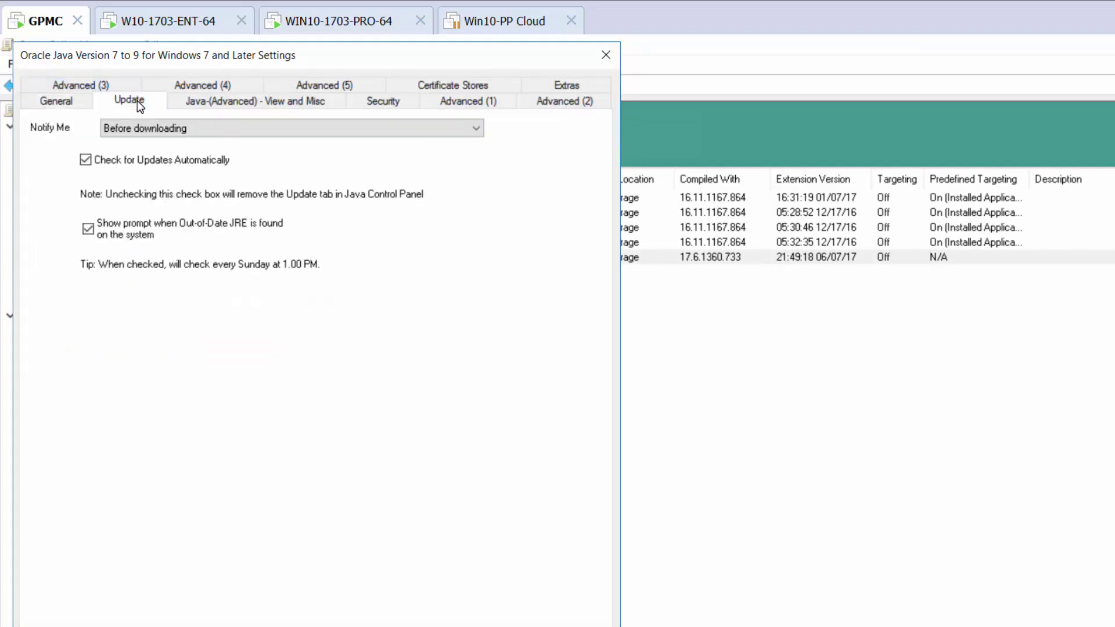
left_click(152, 163)
right_click(152, 160)
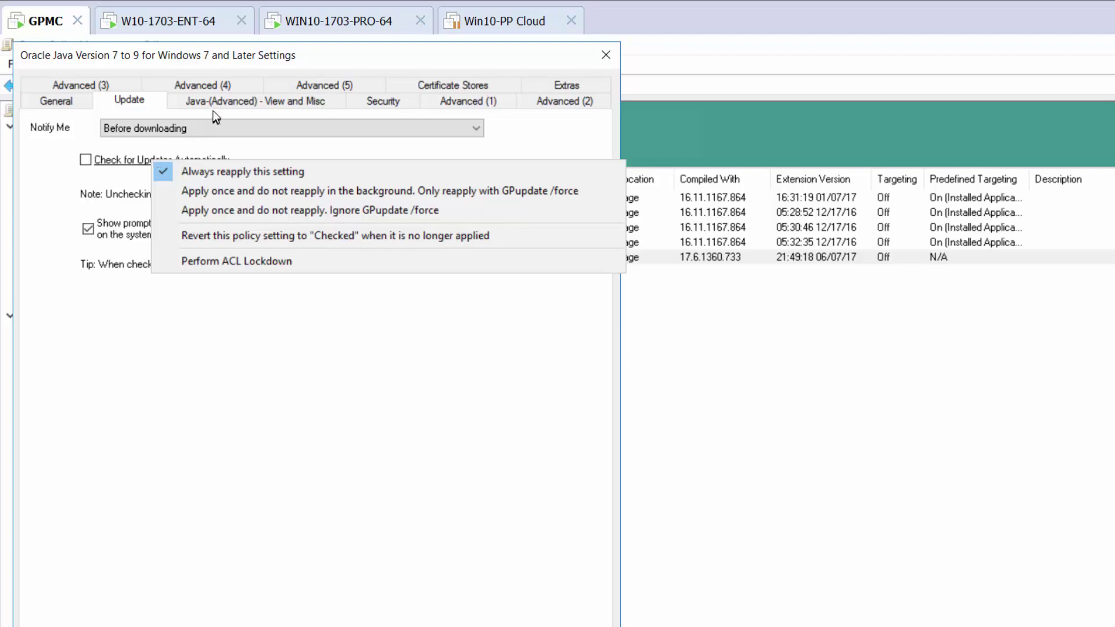
Set the Java 7 to 9 entry's Security Level to Very High and view the setting's reapply and lockdown options.
left_click(304, 100)
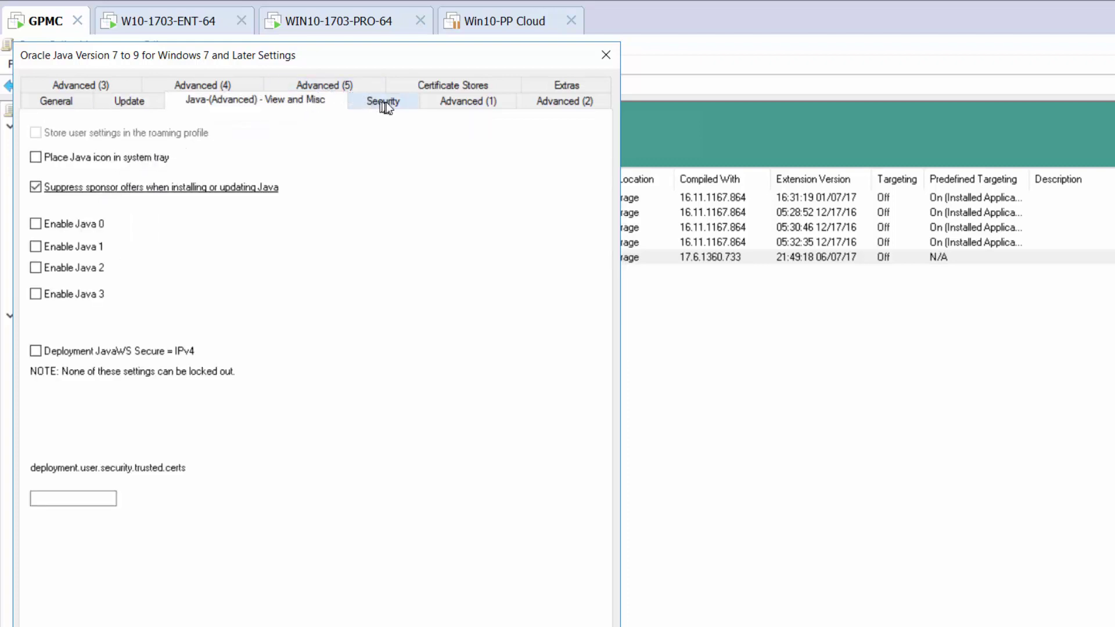
left_click(404, 106)
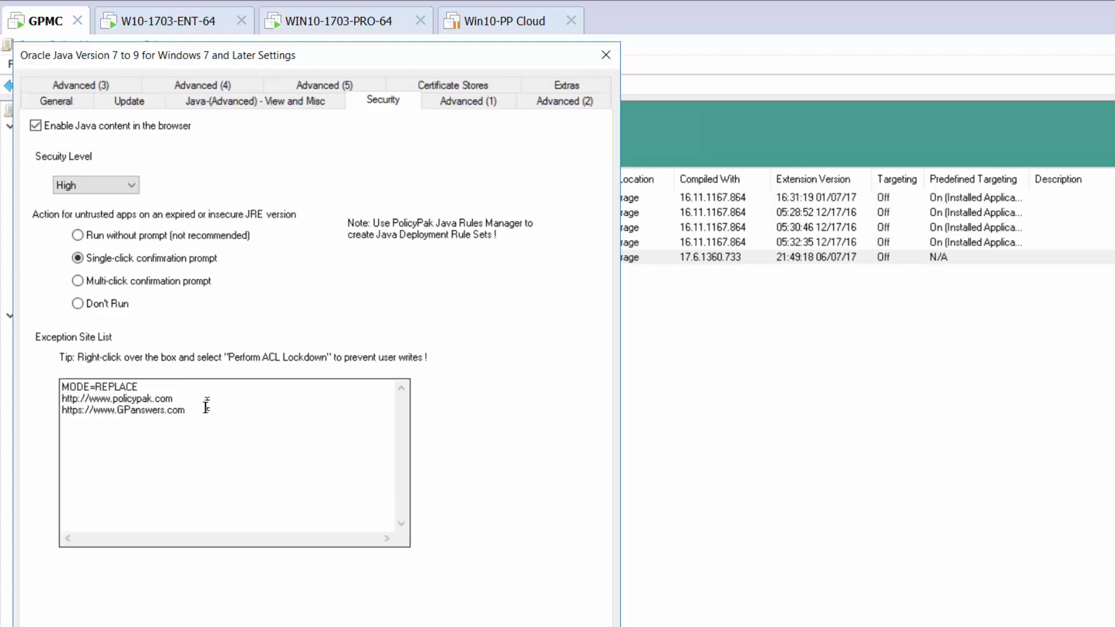
left_click(204, 408)
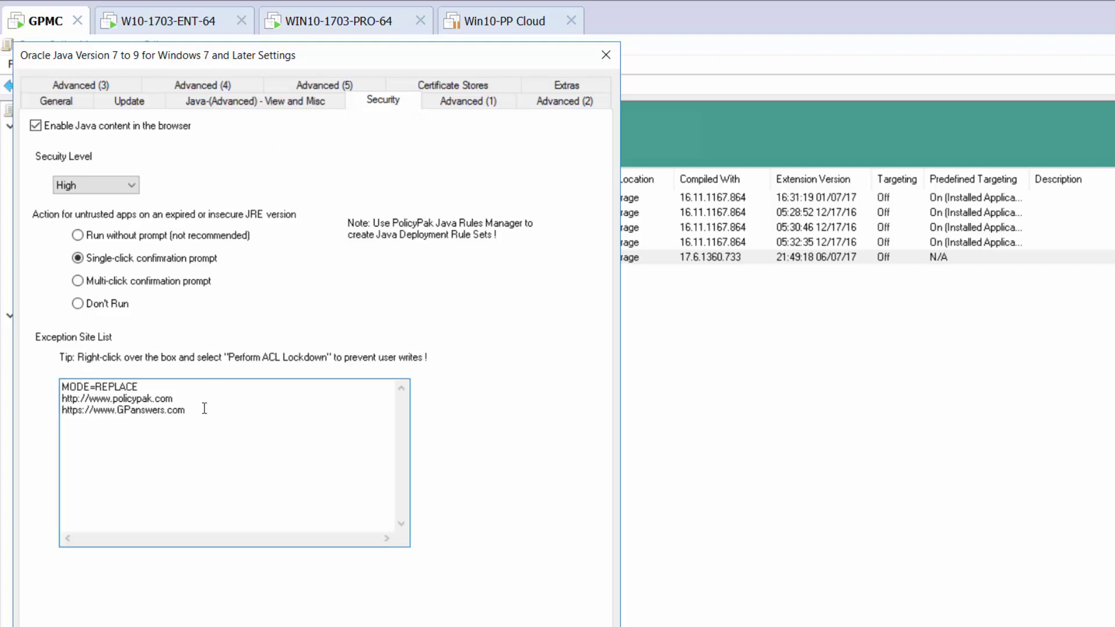
left_click(124, 185)
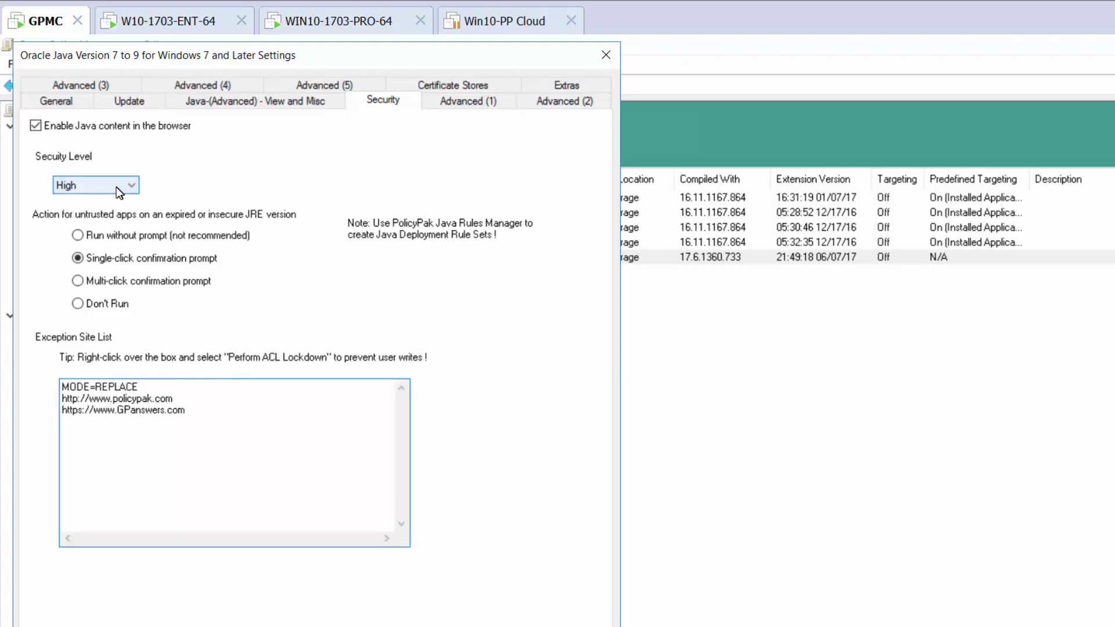
left_click(118, 202)
right_click(117, 183)
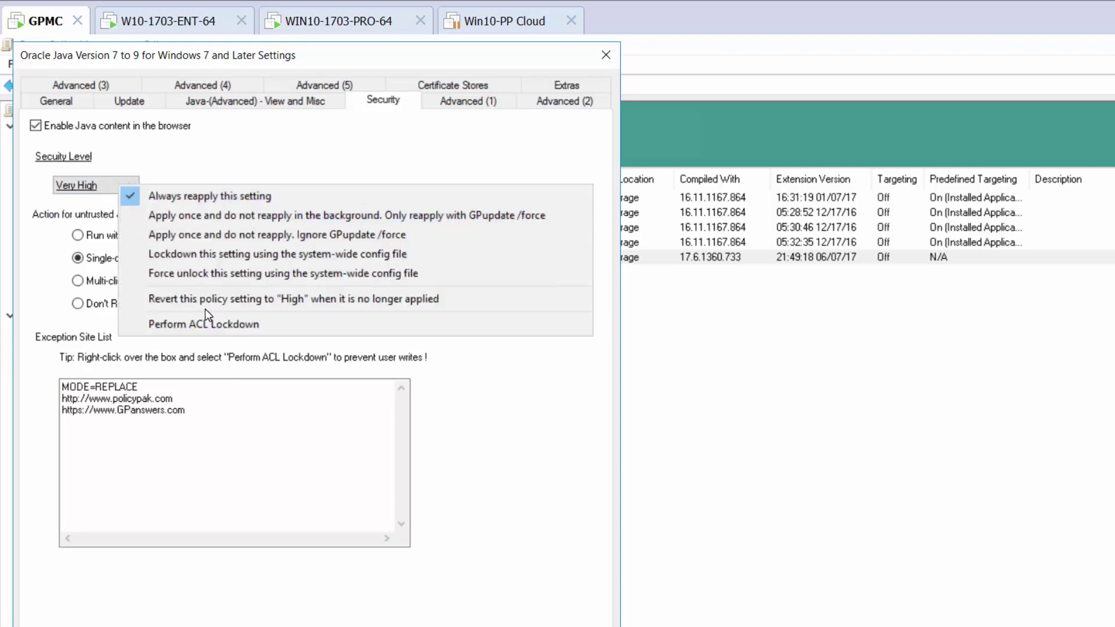
left_click(497, 483)
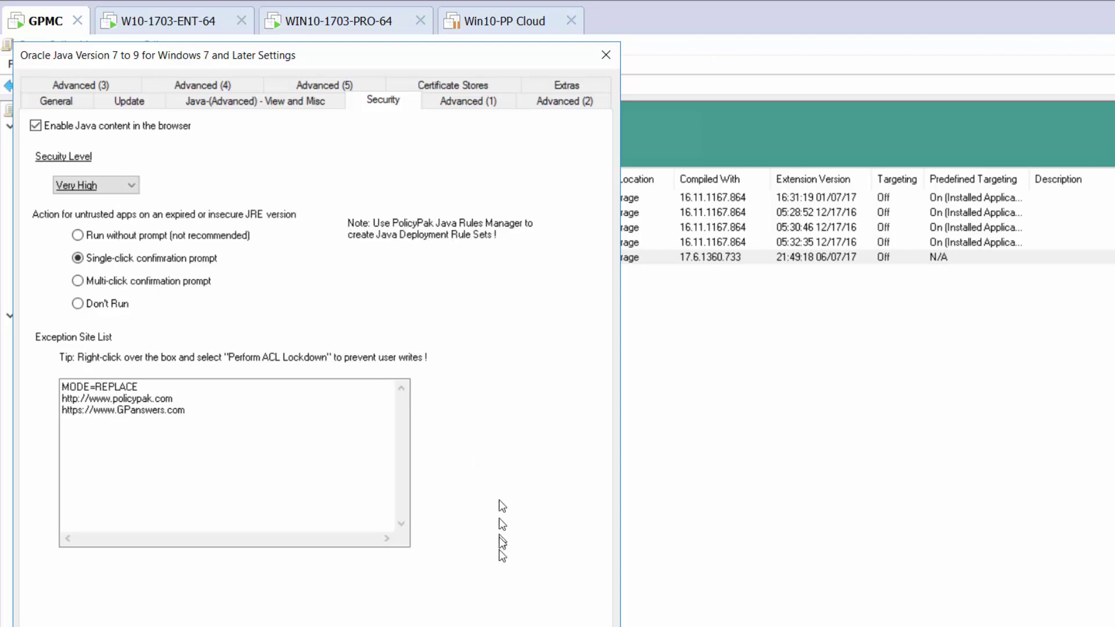
Activate the Exception Site List setting with its MODE=REPLACE, policypak.com and GPanswers.com lines, and close the Java 7 to 9 settings.
left_click(256, 405)
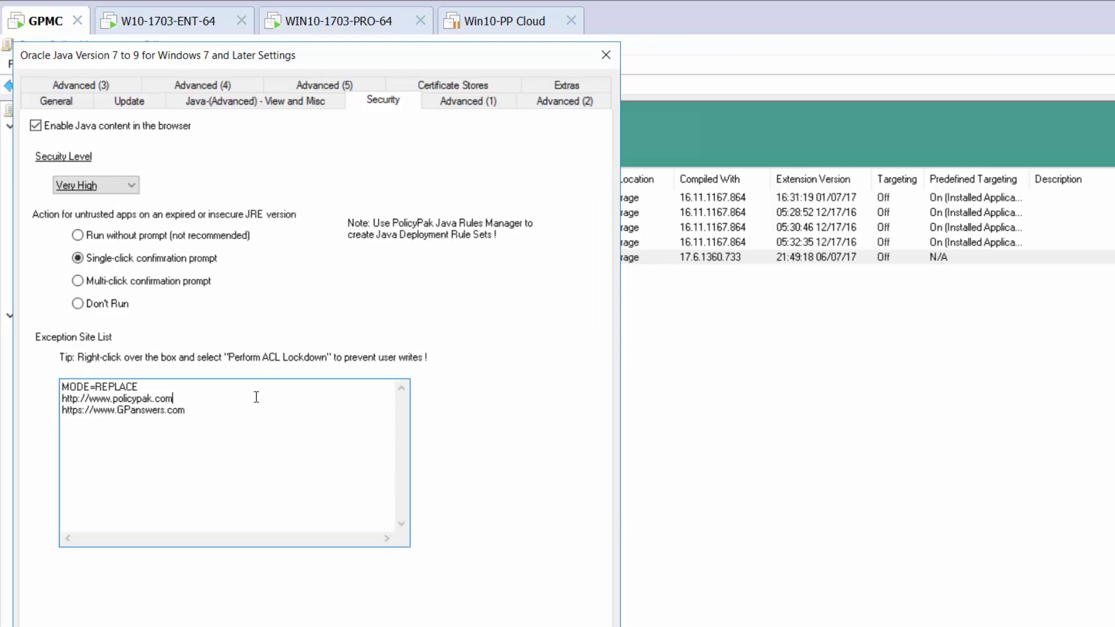
key("Return")
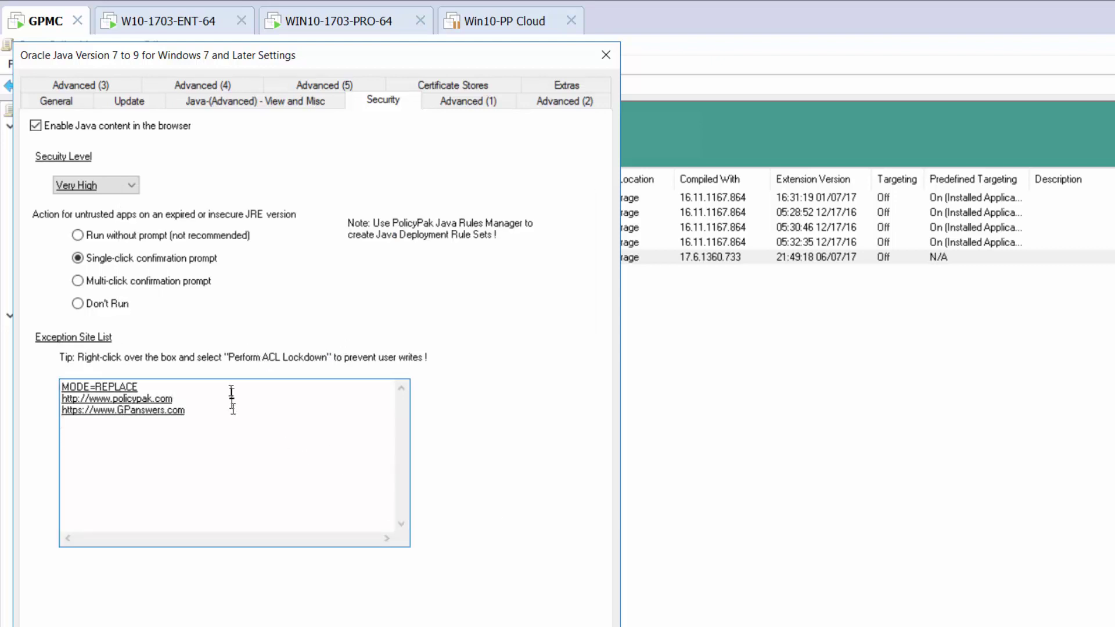
left_click(467, 626)
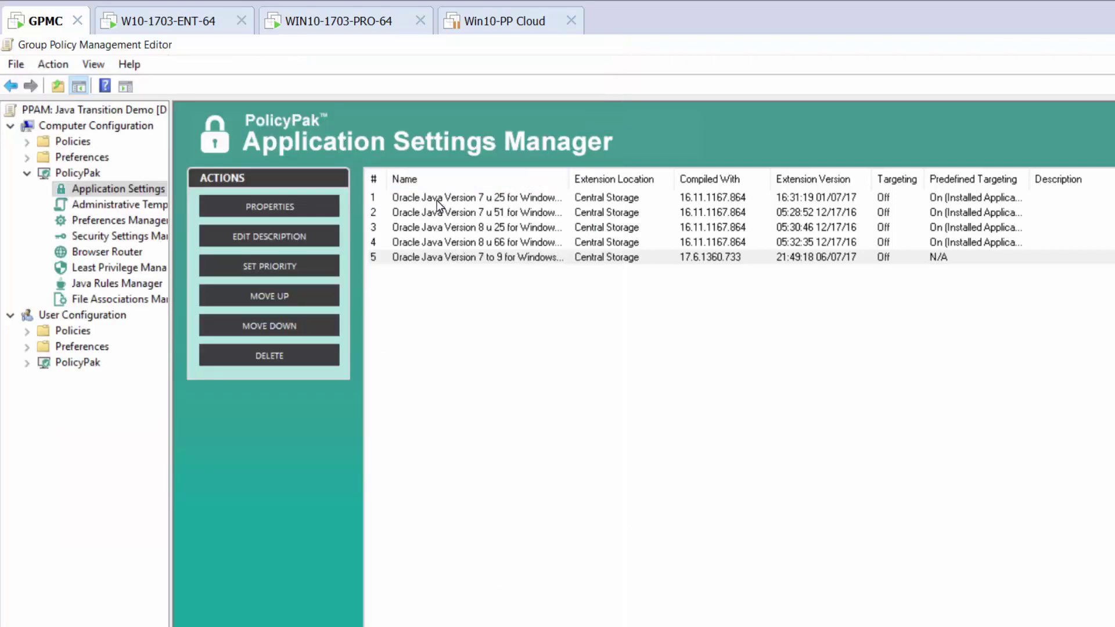
Show the full entry names in the list and look through the PolicyPak applications offered for a new entry.
right_click(440, 200)
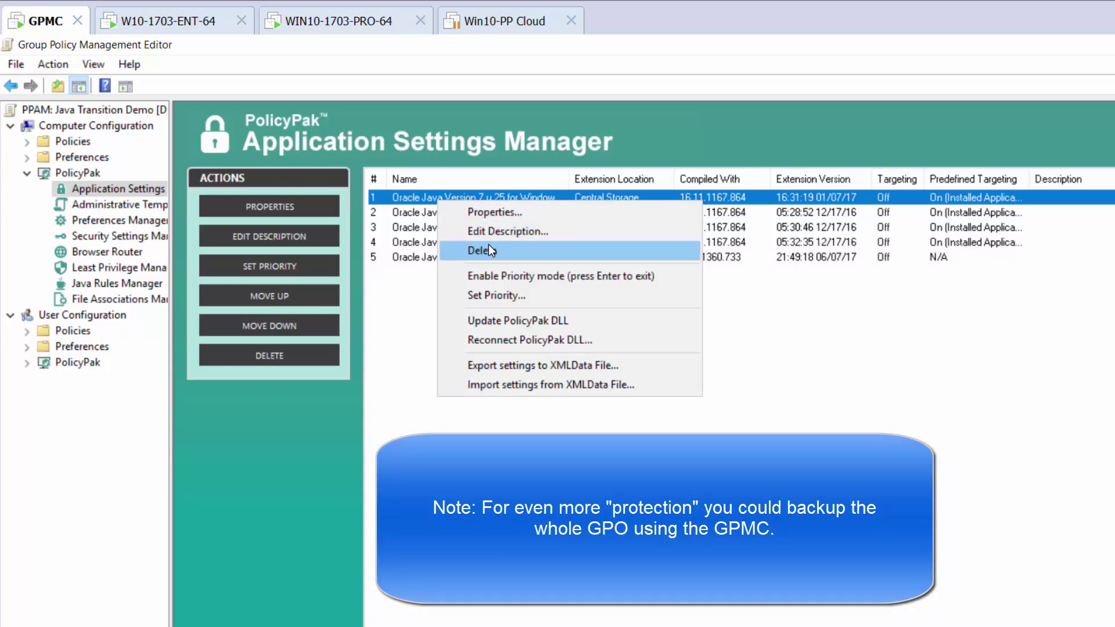
left_click(813, 327)
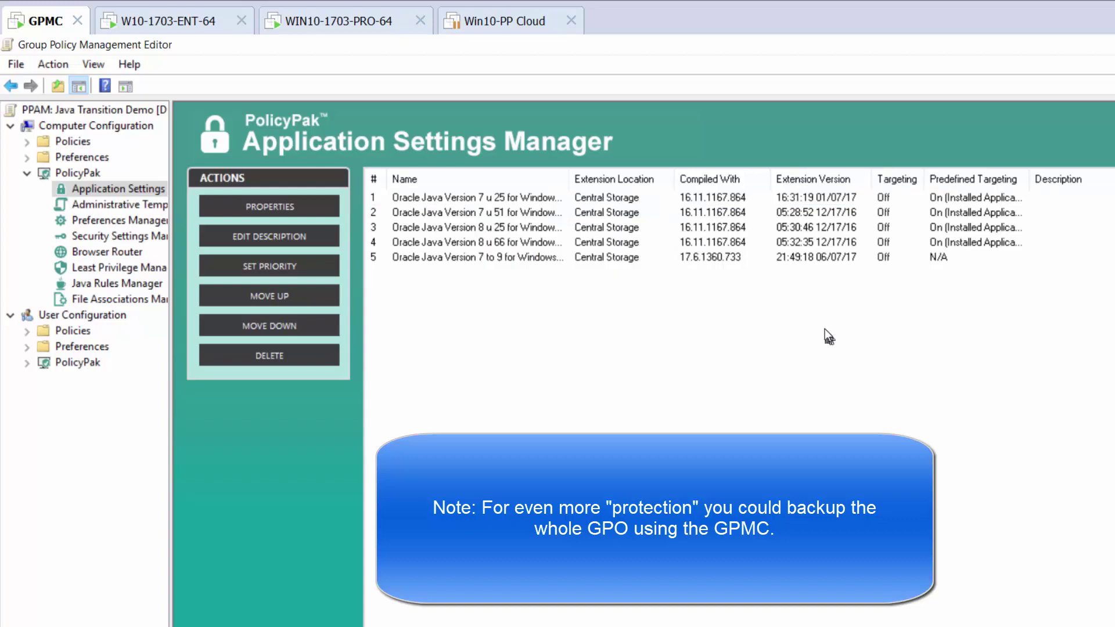
left_click(487, 258)
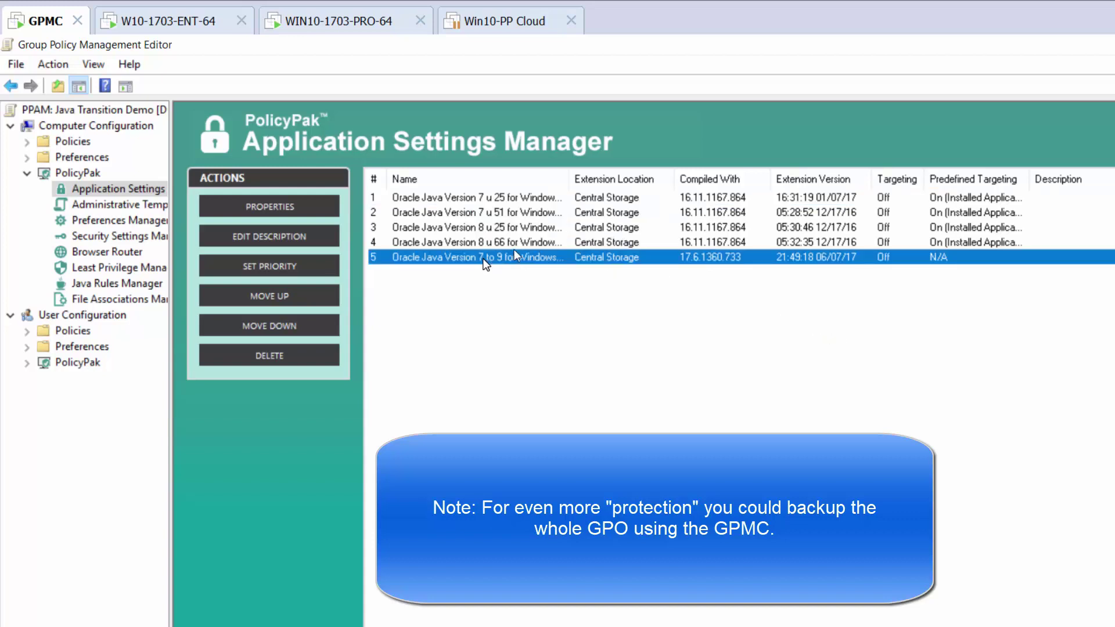
left_click_drag(570, 180, 621, 175)
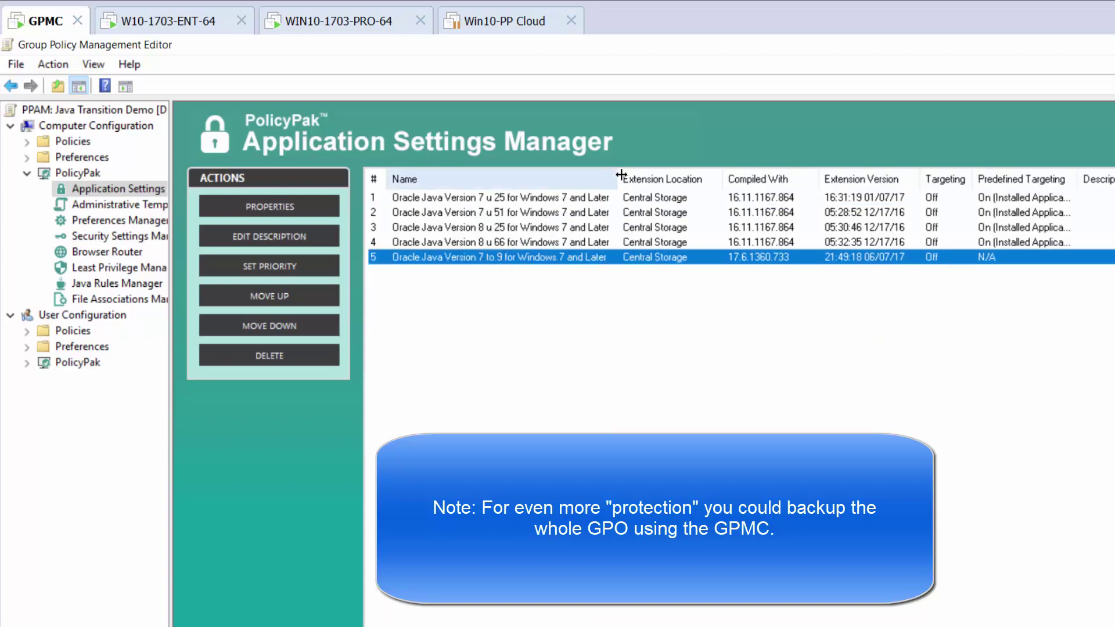
right_click(523, 197)
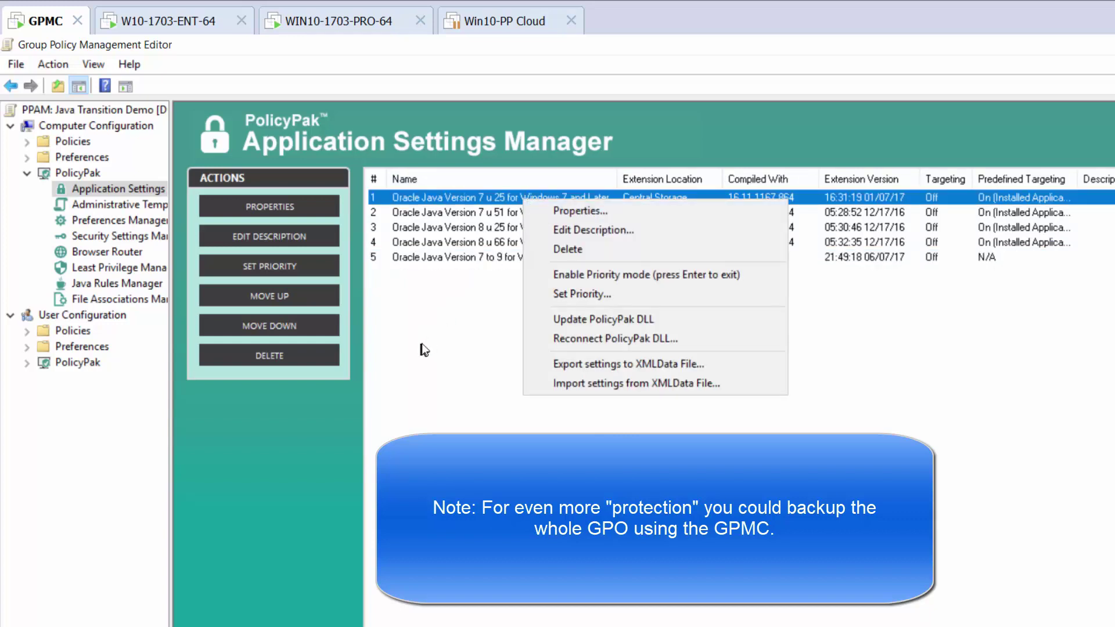
right_click(419, 316)
mouse_move(447, 319)
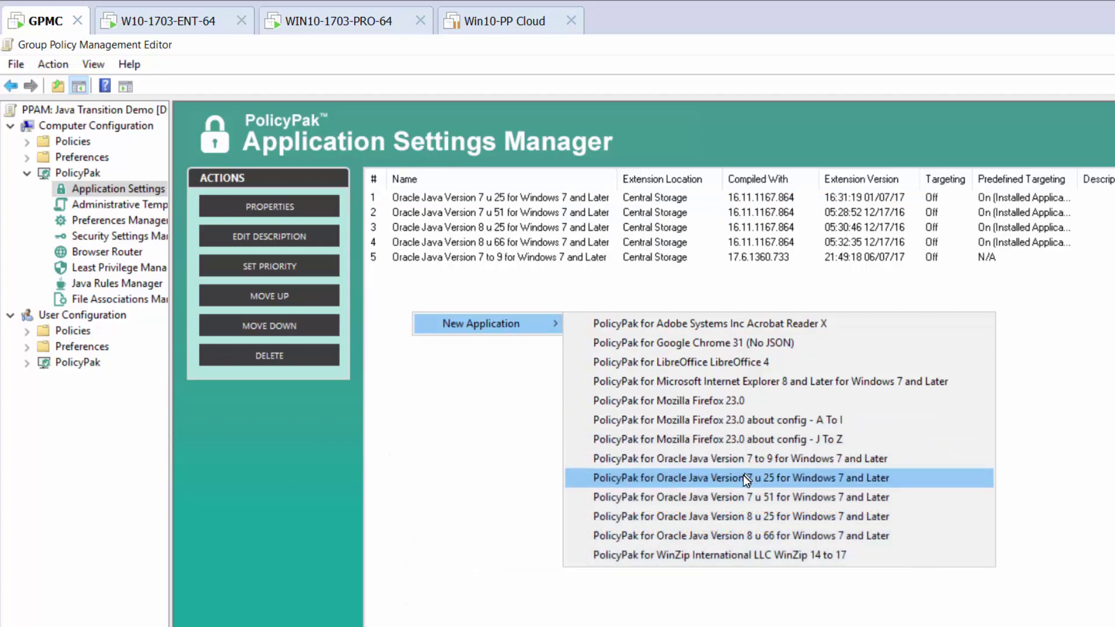
left_click(444, 414)
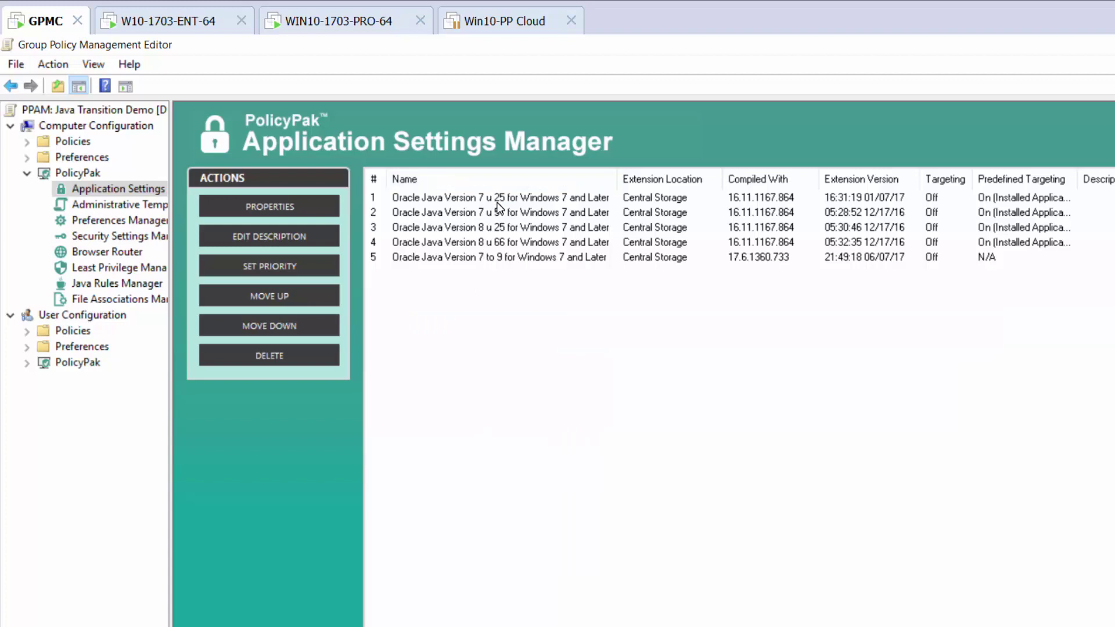
Delete the Oracle Java Version 7 u 25 and 7 u 51 entries from the GPO.
right_click(498, 203)
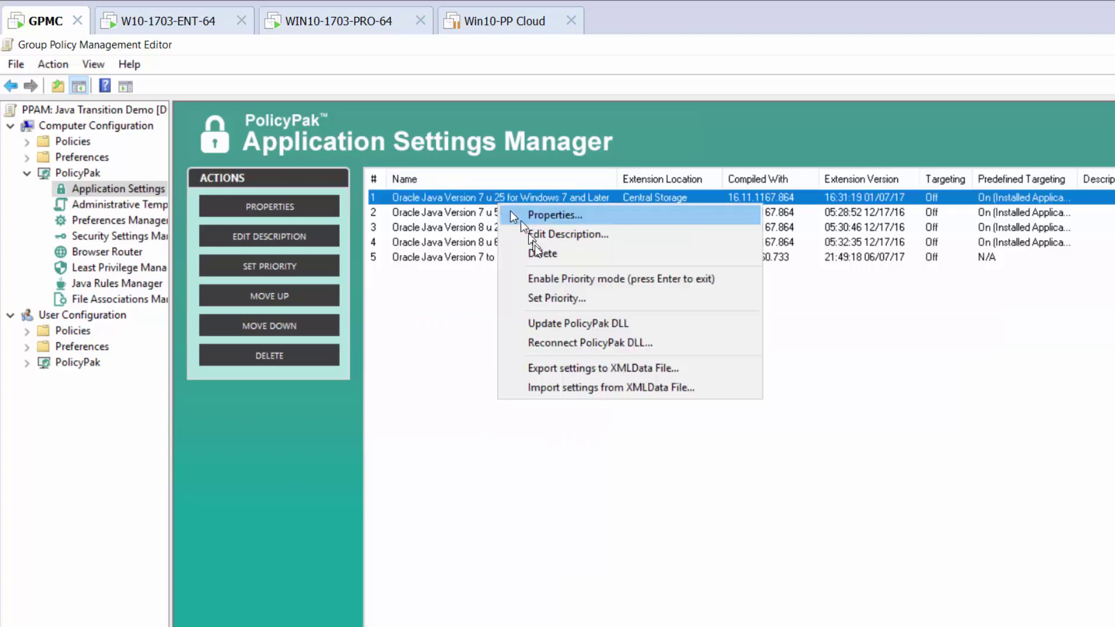
left_click(545, 256)
left_click(761, 441)
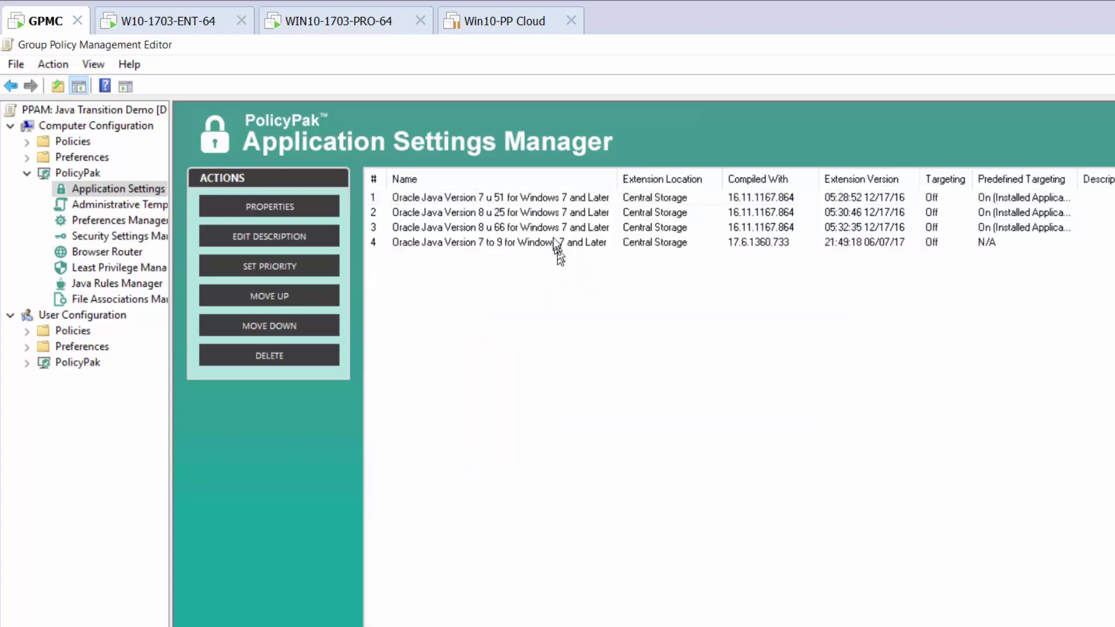
right_click(549, 201)
left_click(585, 250)
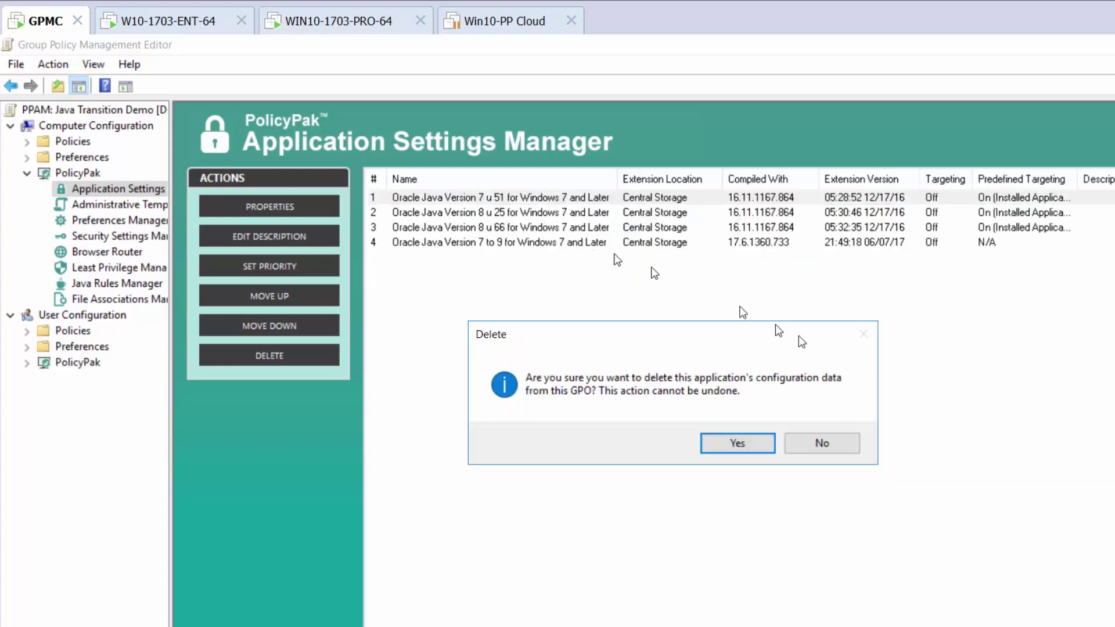
left_click(765, 443)
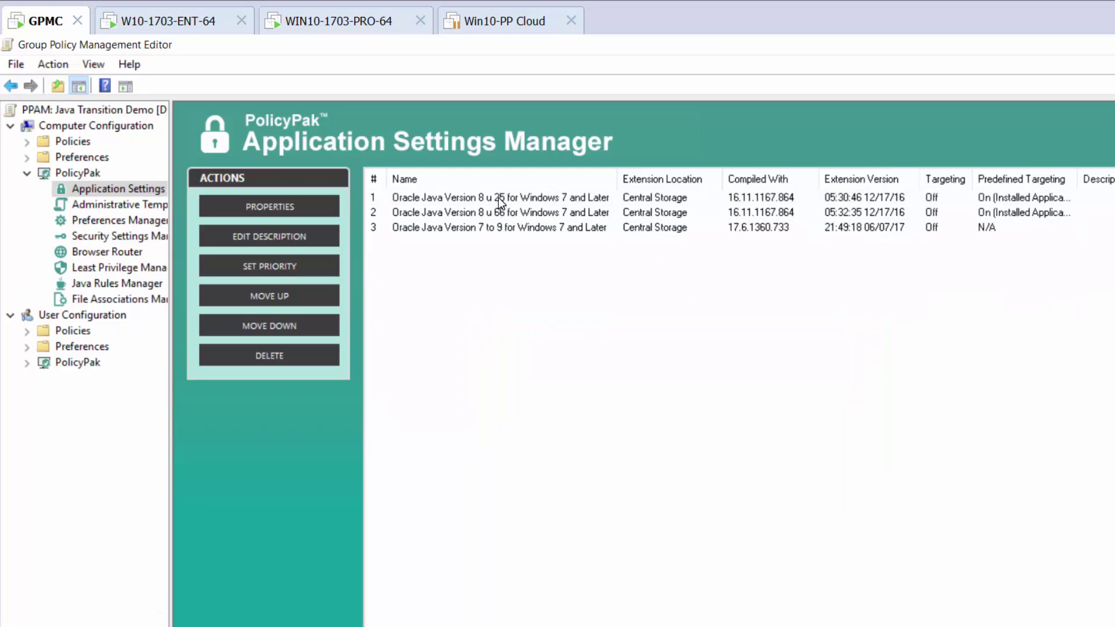
Delete the Oracle Java Version 8 u 25 and 8 u 66 entries from the GPO.
right_click(499, 197)
left_click(526, 251)
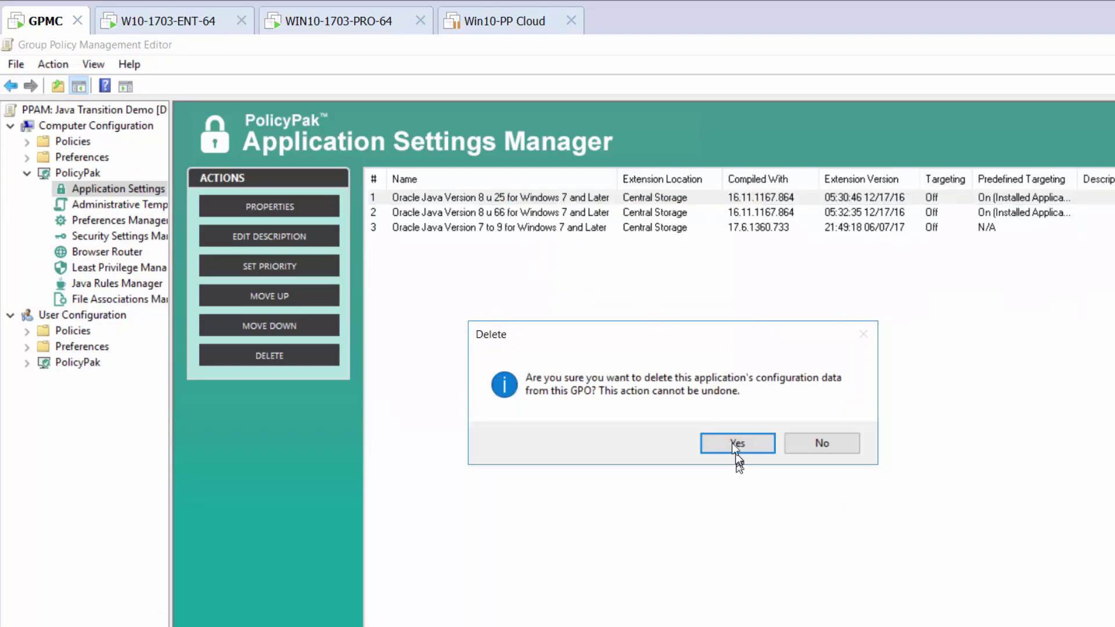
left_click(733, 444)
right_click(504, 199)
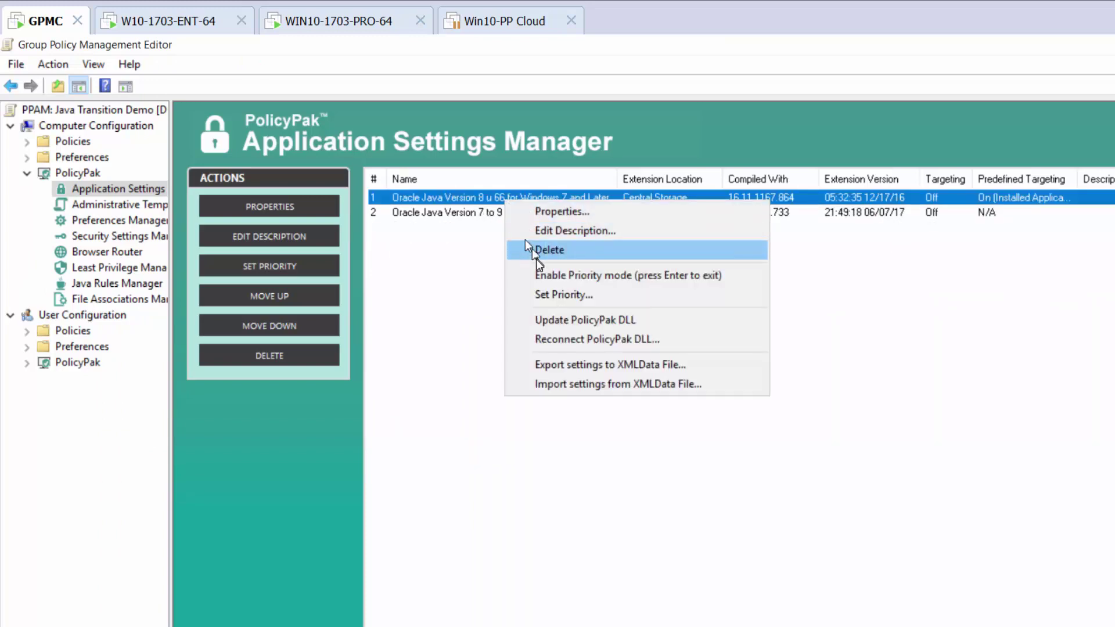
left_click(535, 257)
left_click(735, 442)
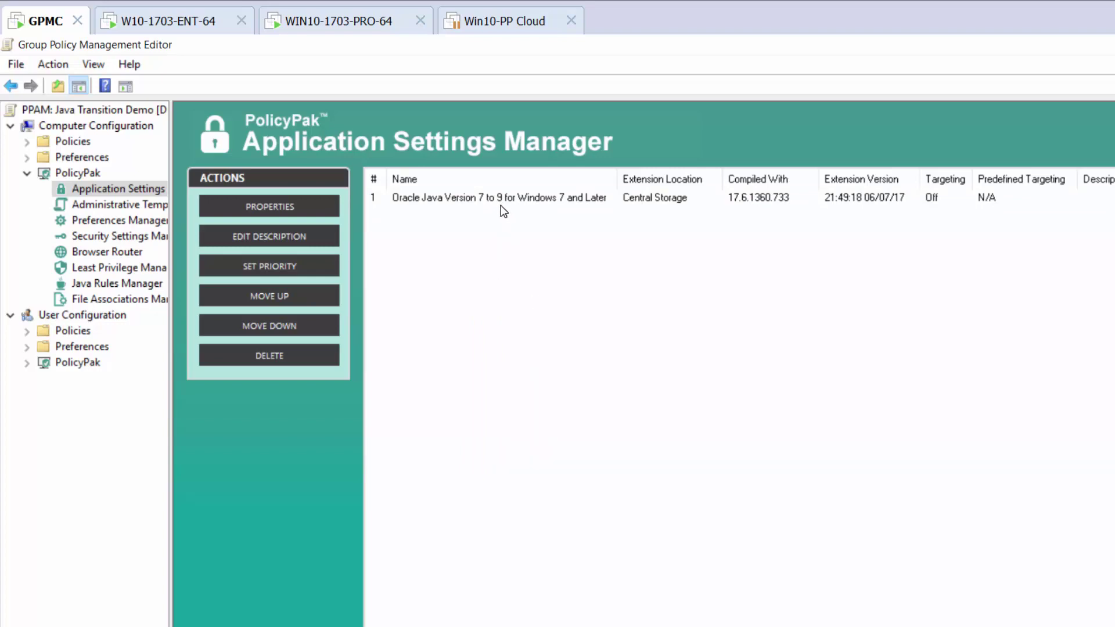
Add a new PolicyPak entry for Oracle Java Version 7 u 25 for Windows 7 and Later to the GPO.
right_click(421, 234)
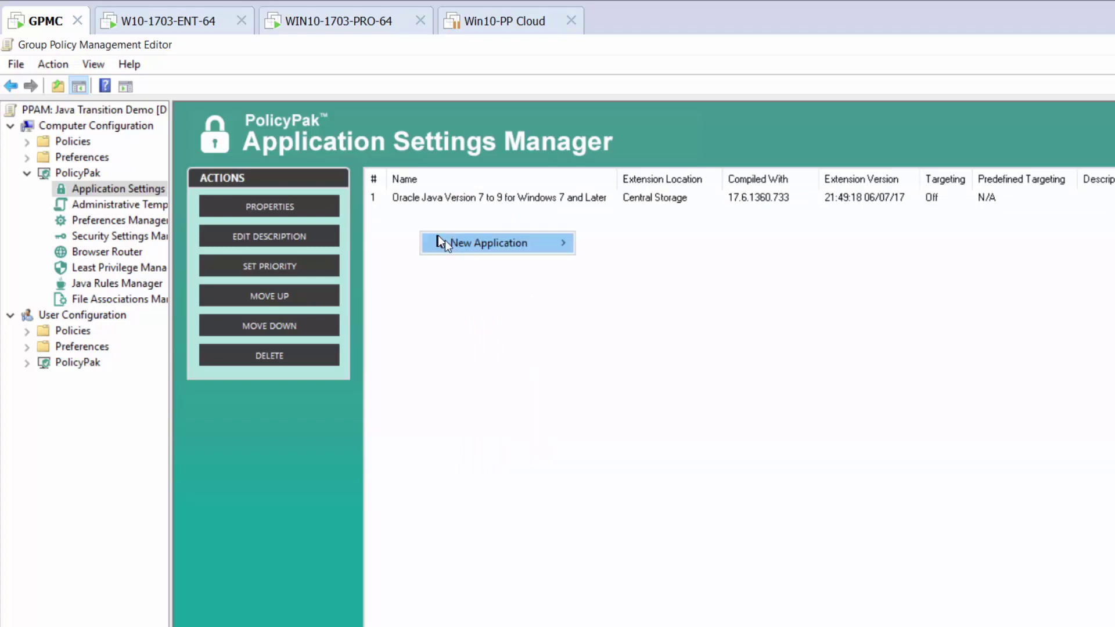
mouse_move(476, 243)
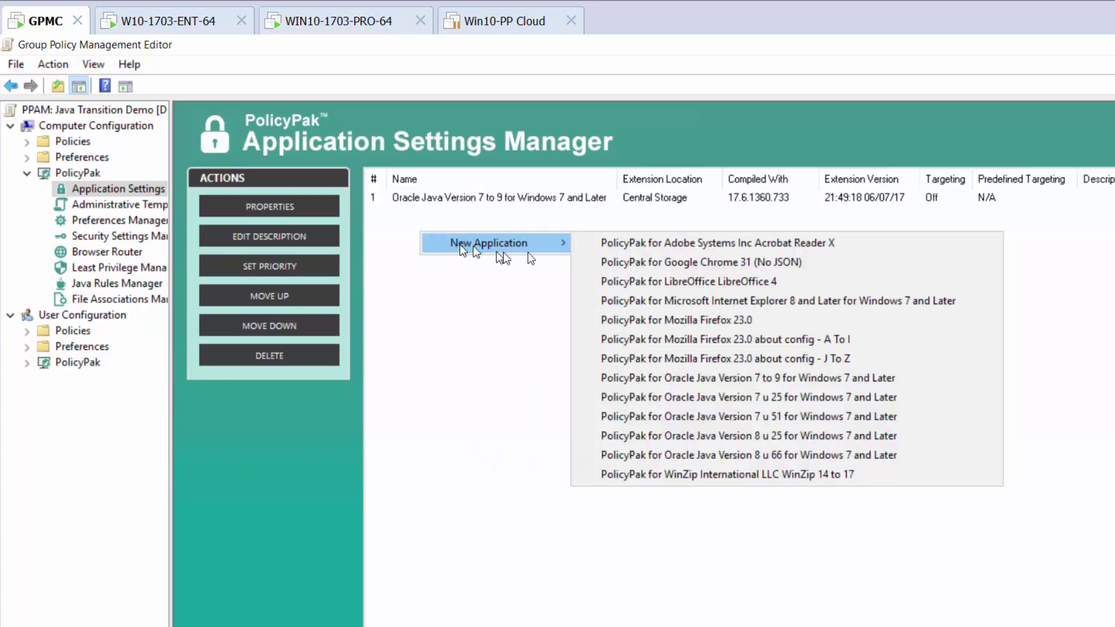
left_click(749, 401)
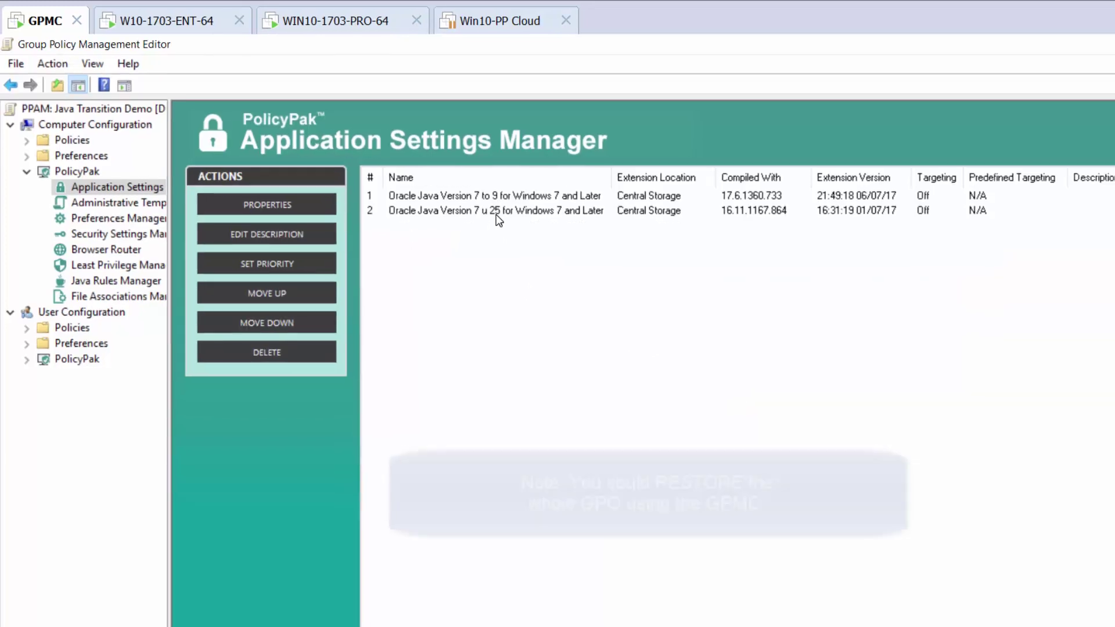
Import the XML settings data from the exp1 file on the Desktop into the Java 7 u 25 entry and accept its settings.
left_click(498, 213)
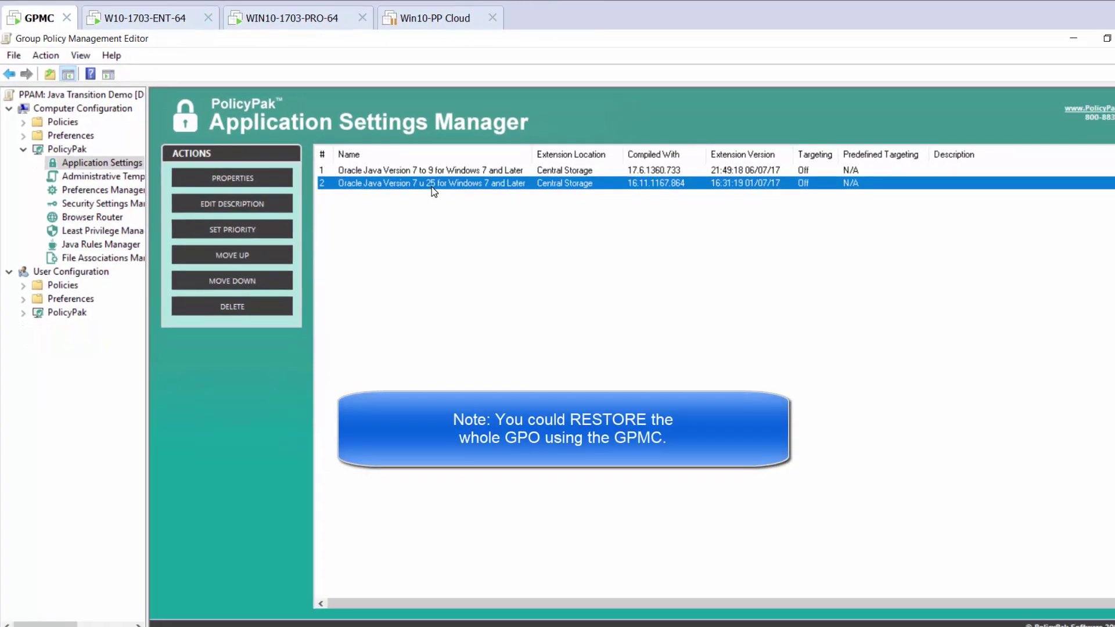
double_click(430, 186)
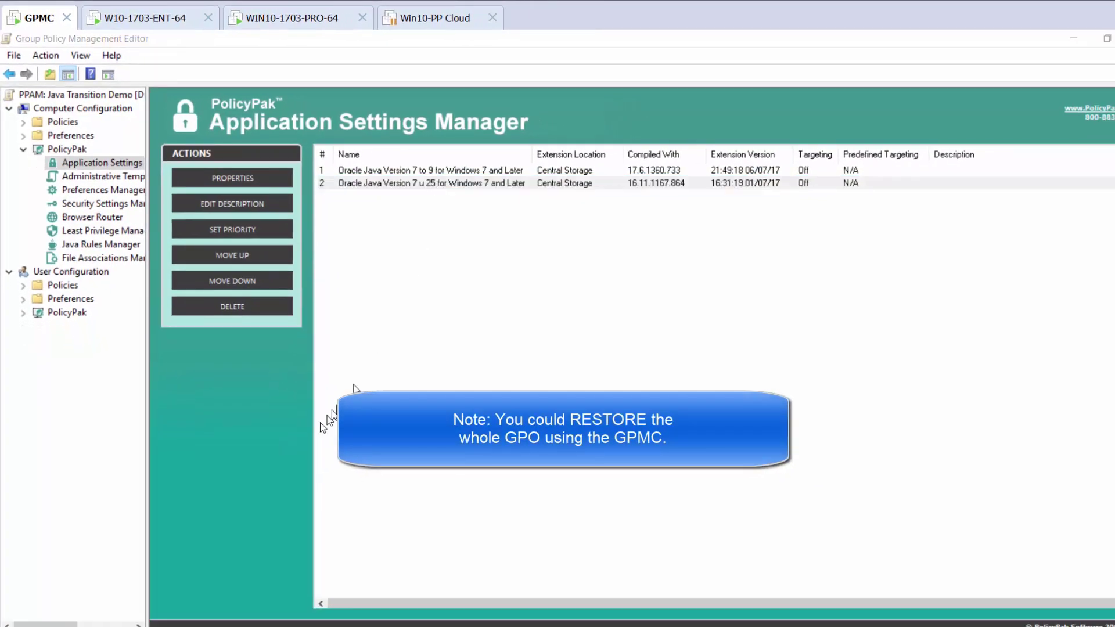
left_click(54, 583)
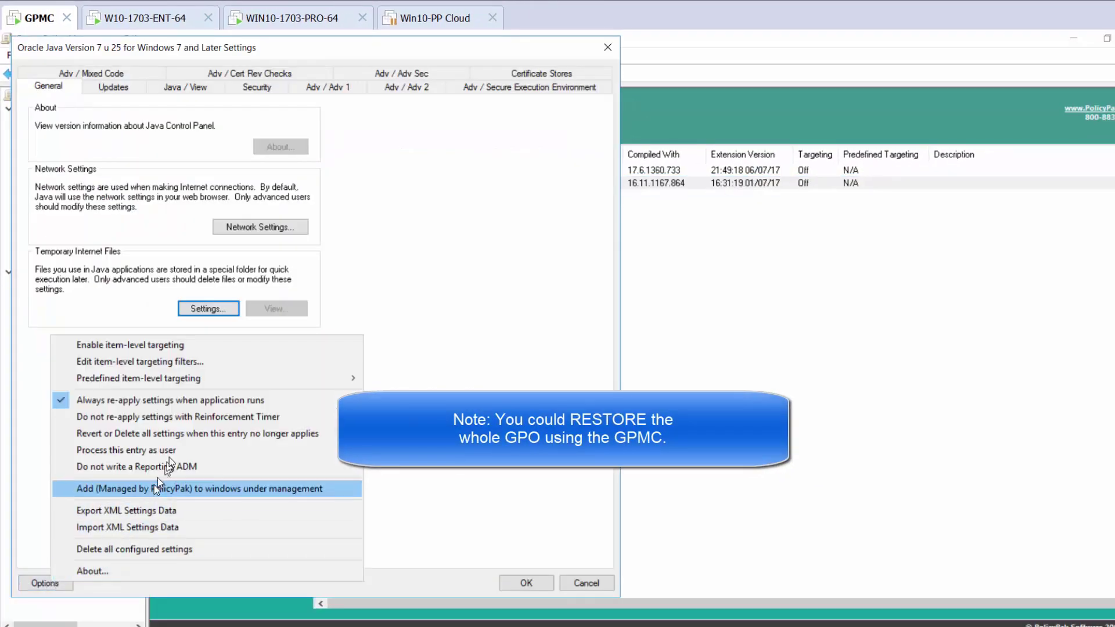
left_click(180, 527)
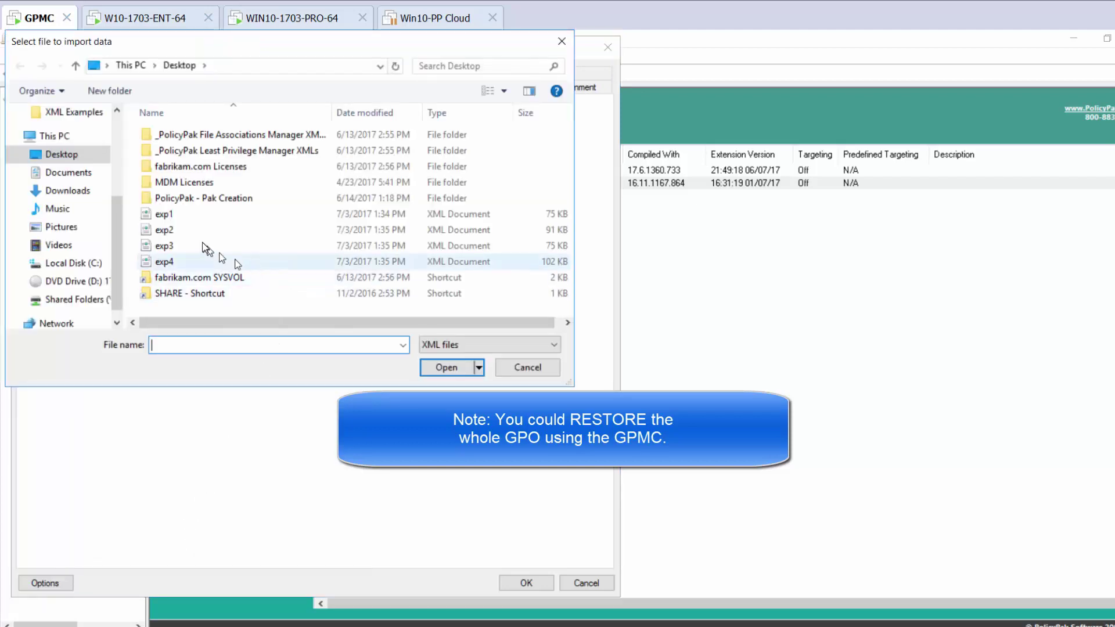
double_click(197, 214)
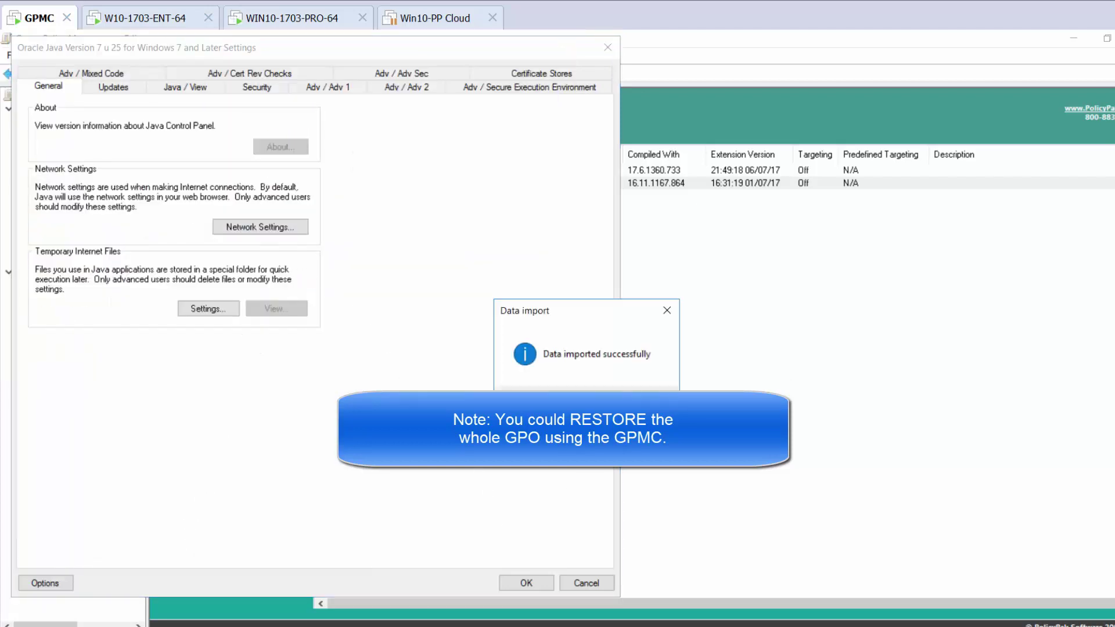
key("Return")
left_click(526, 583)
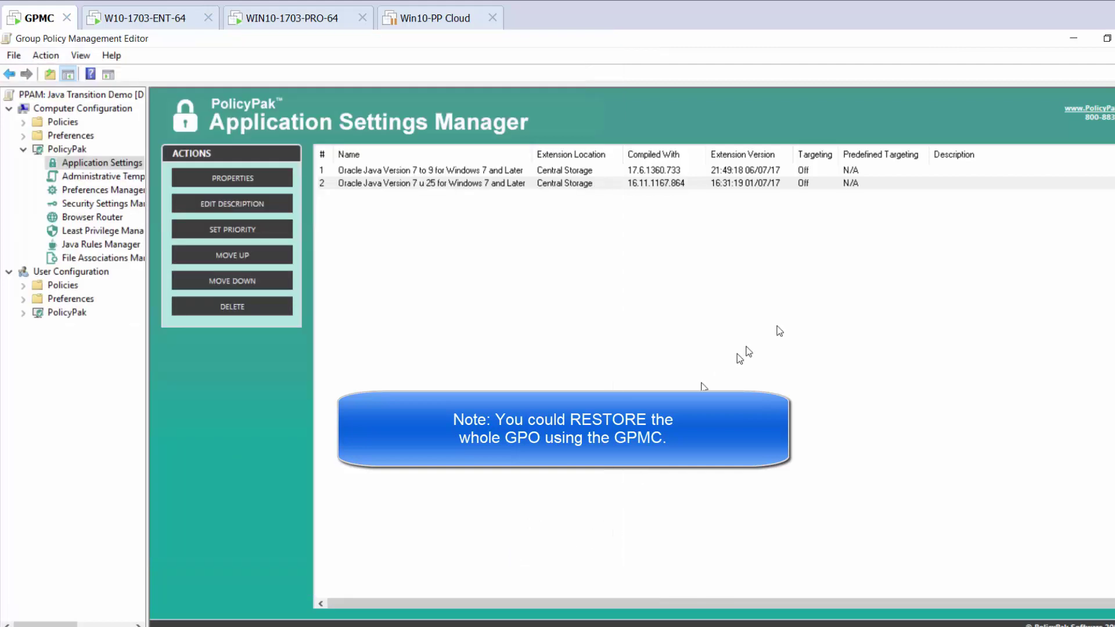
Refresh the settings report of the PPAM: Java Transition Demo GPO and expand all its sections.
left_click(1074, 42)
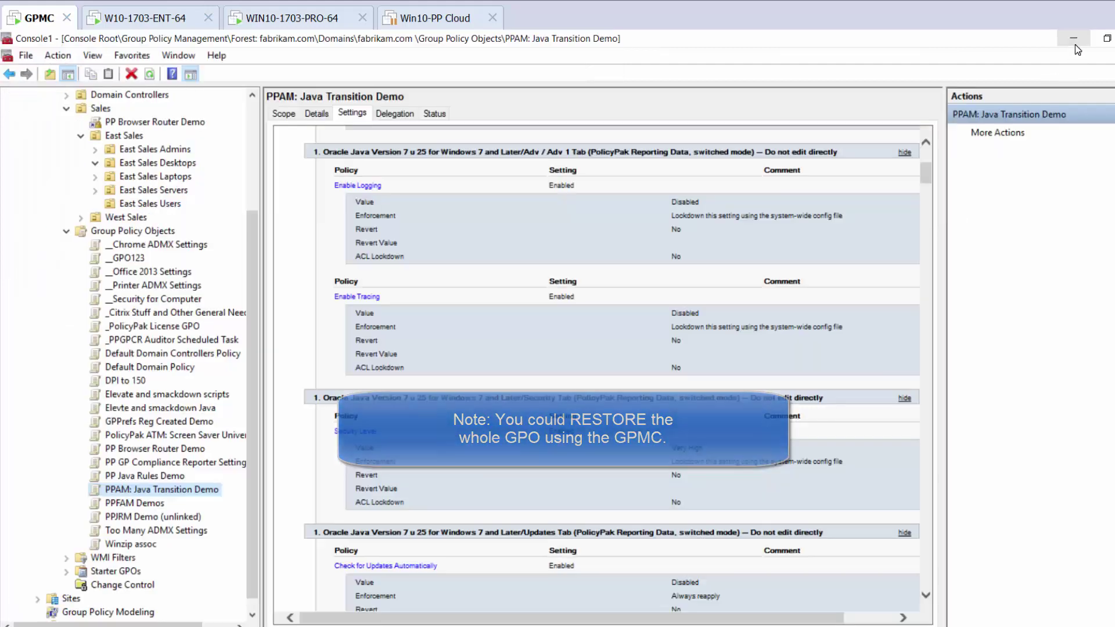
right_click(292, 302)
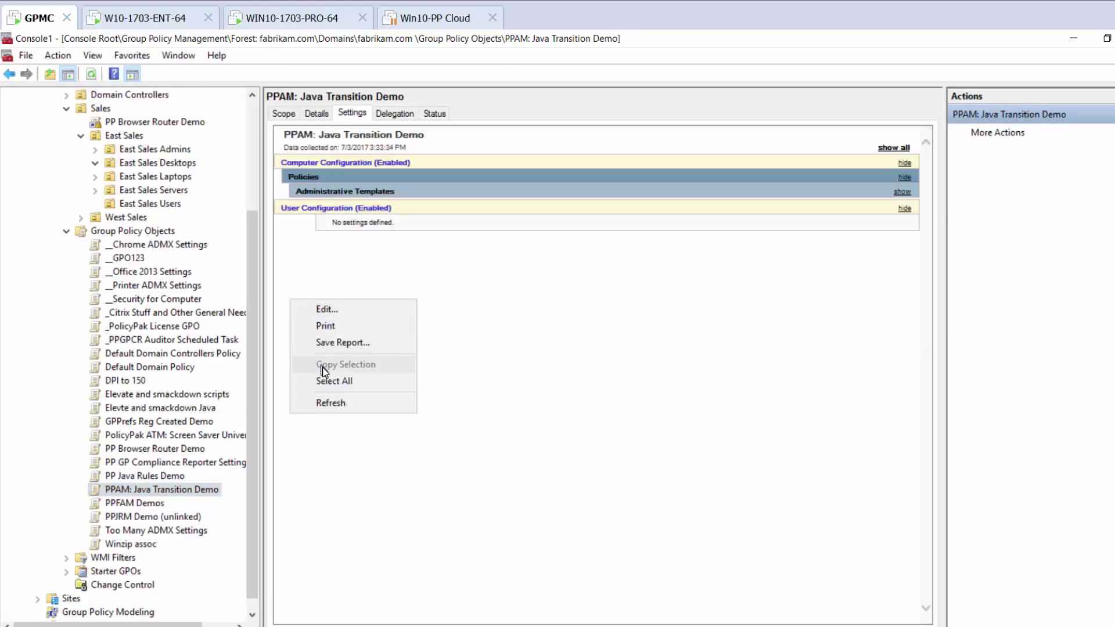
left_click(333, 410)
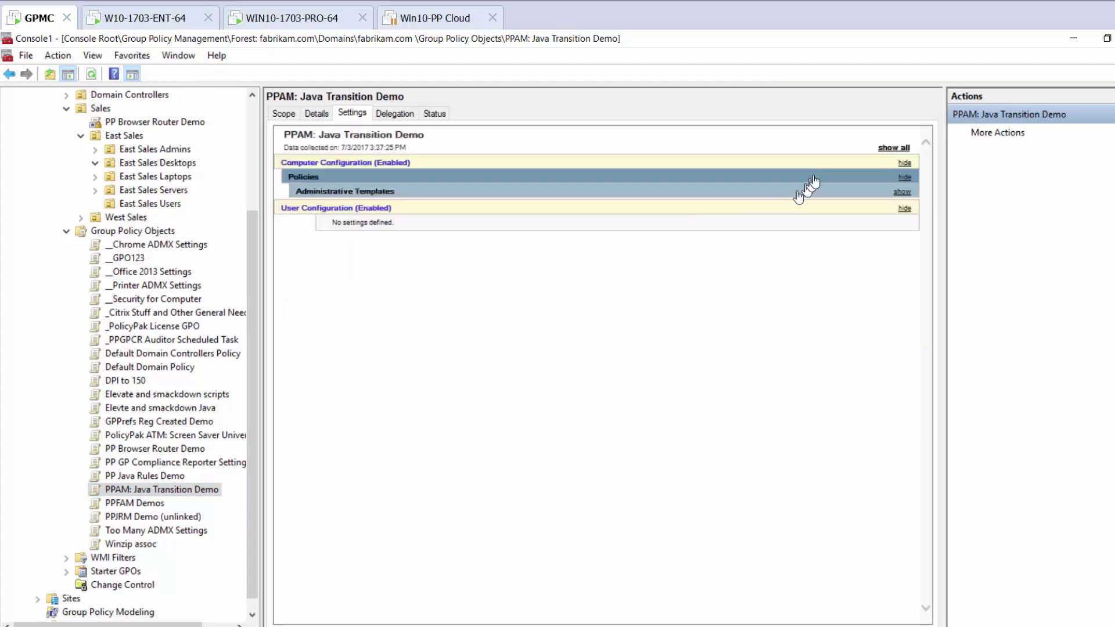
left_click(889, 149)
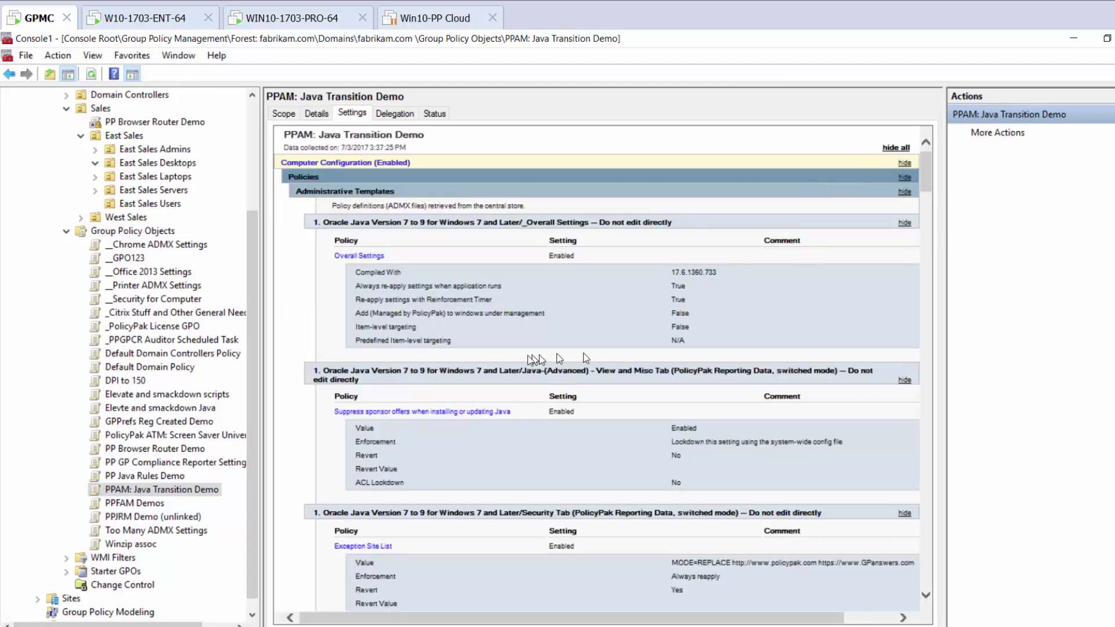
Compare the reported settings of the Java 7 to 9 entry with those of the restored Java 7 u 25 entry.
scroll(487, 239, "down", 15)
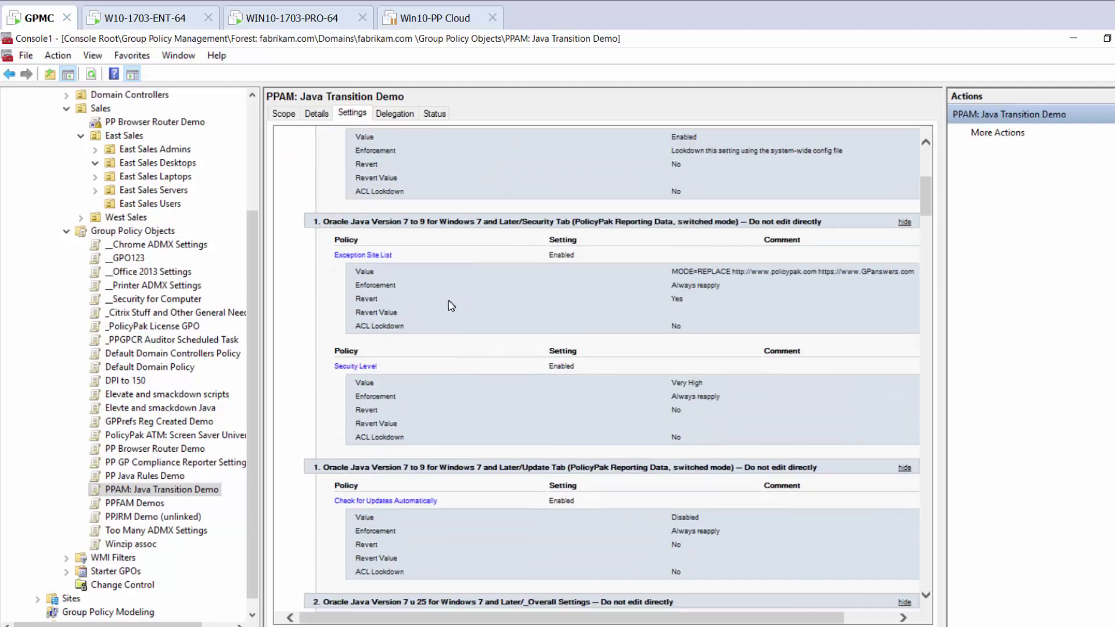
scroll(465, 372, "down", 8)
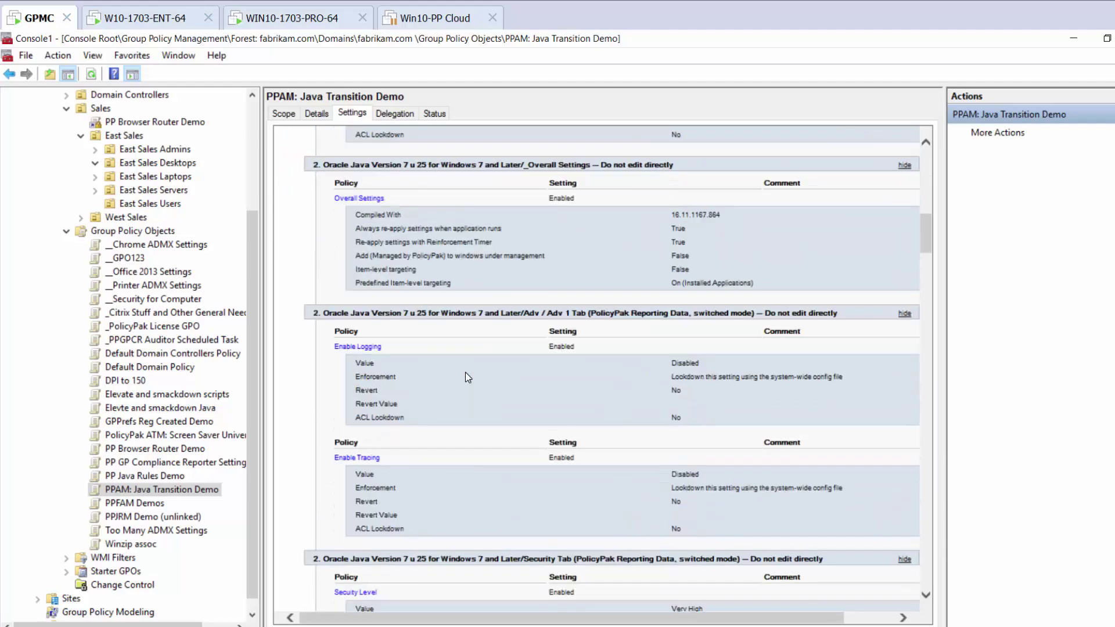
scroll(464, 377, "down", 5)
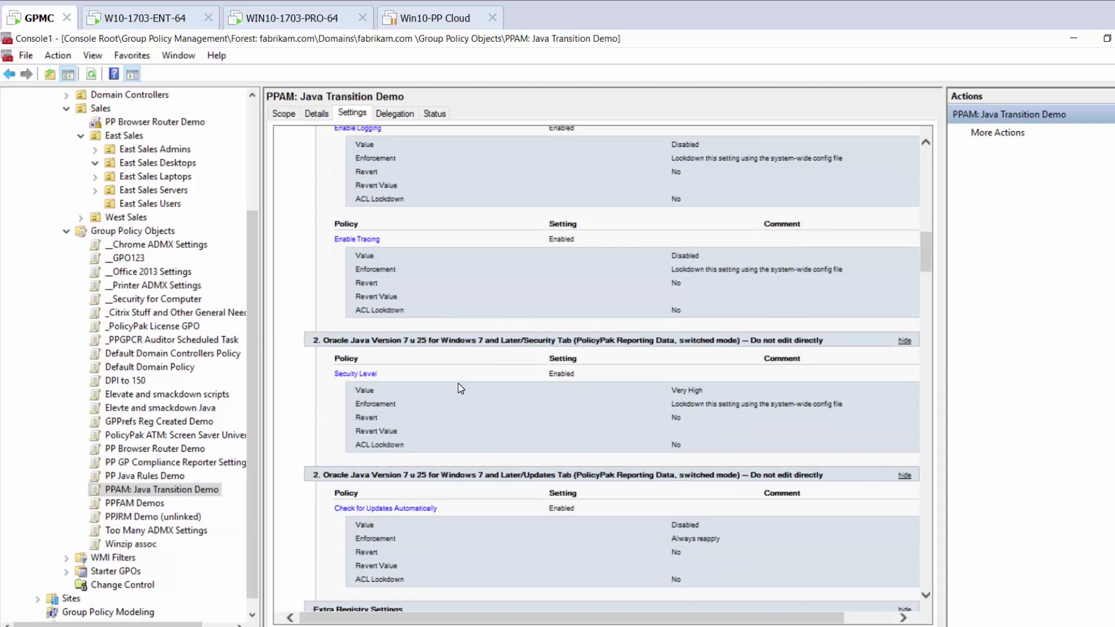
scroll(449, 385, "up", 8)
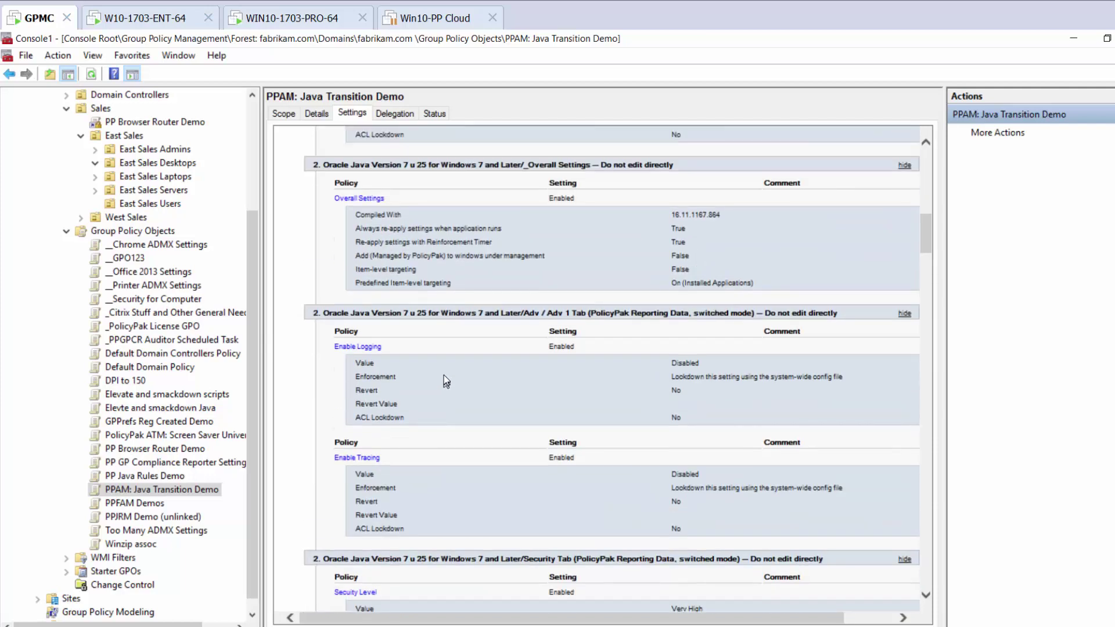
scroll(459, 361, "up", 15)
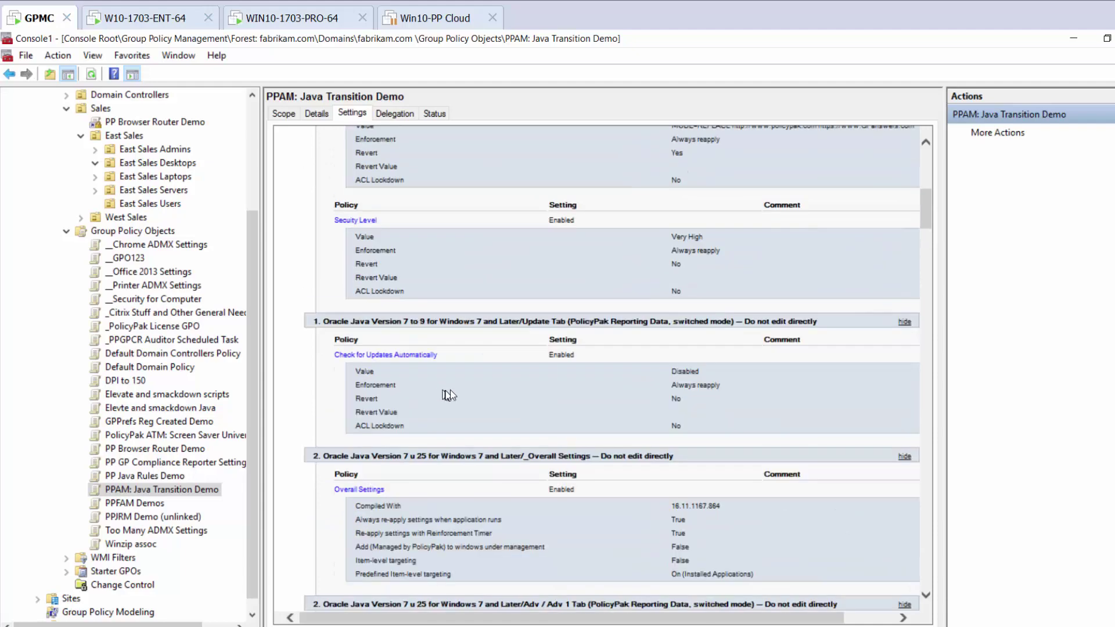
scroll(458, 364, "up", 2)
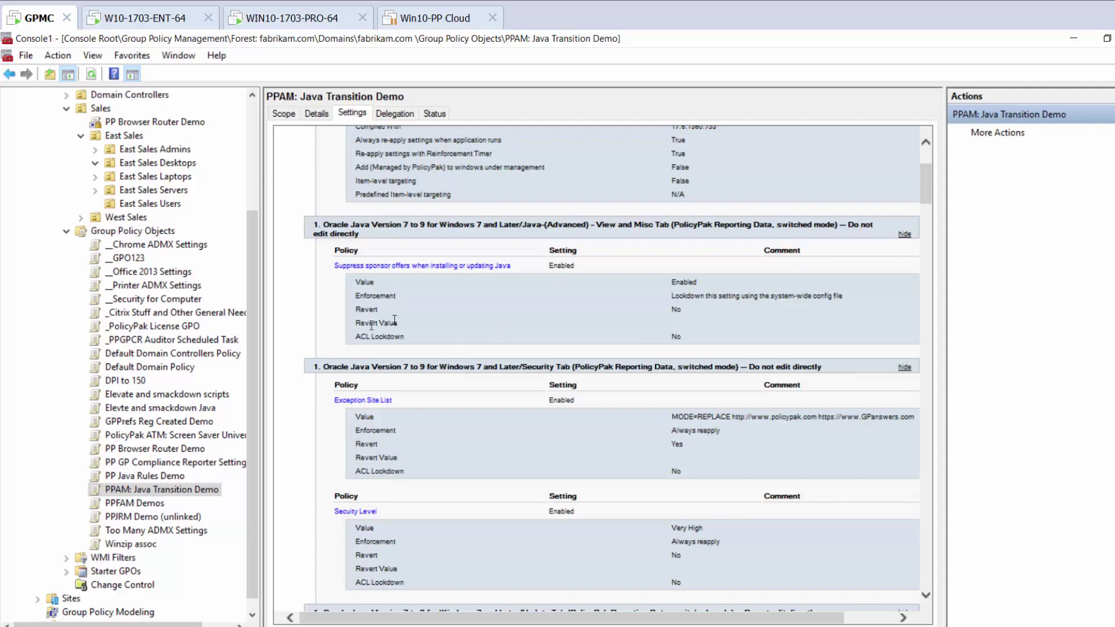
scroll(395, 323, "down", 10)
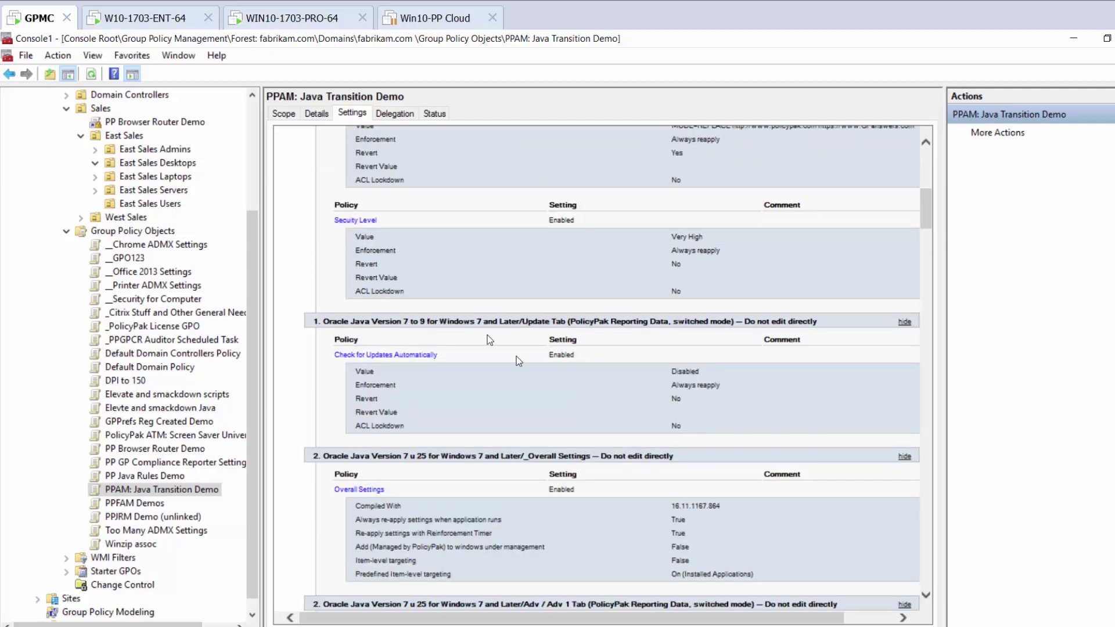
Return to the Group Policy Management Editor and delete the restored Oracle Java Version 7 u 25 entry.
left_click(1073, 38)
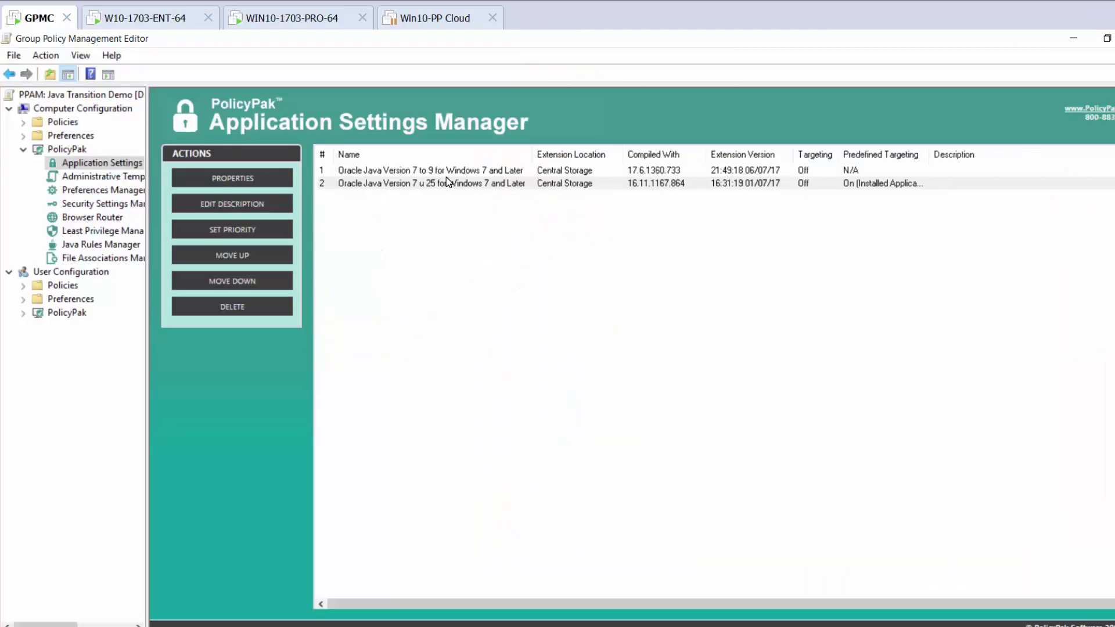
right_click(444, 184)
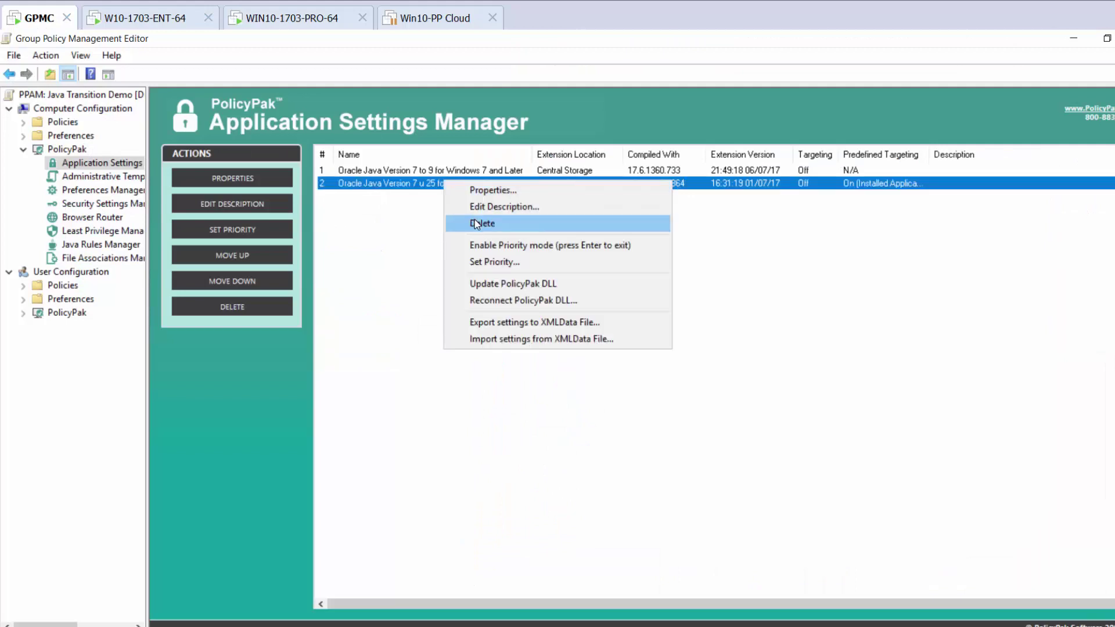
left_click(482, 221)
left_click(649, 388)
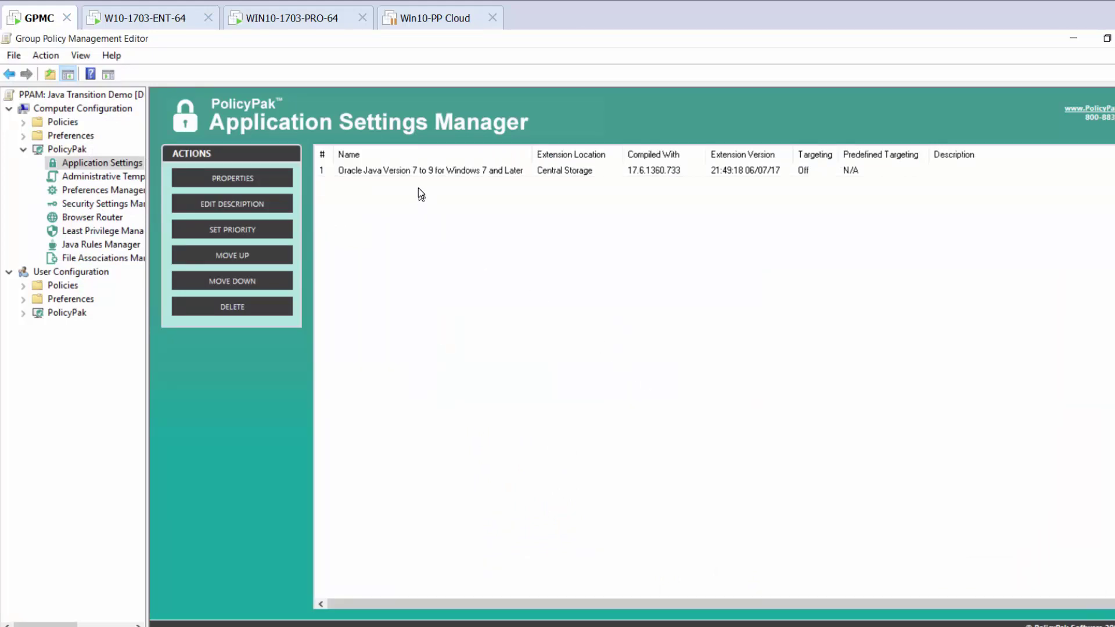
left_click(461, 170)
left_click(467, 242)
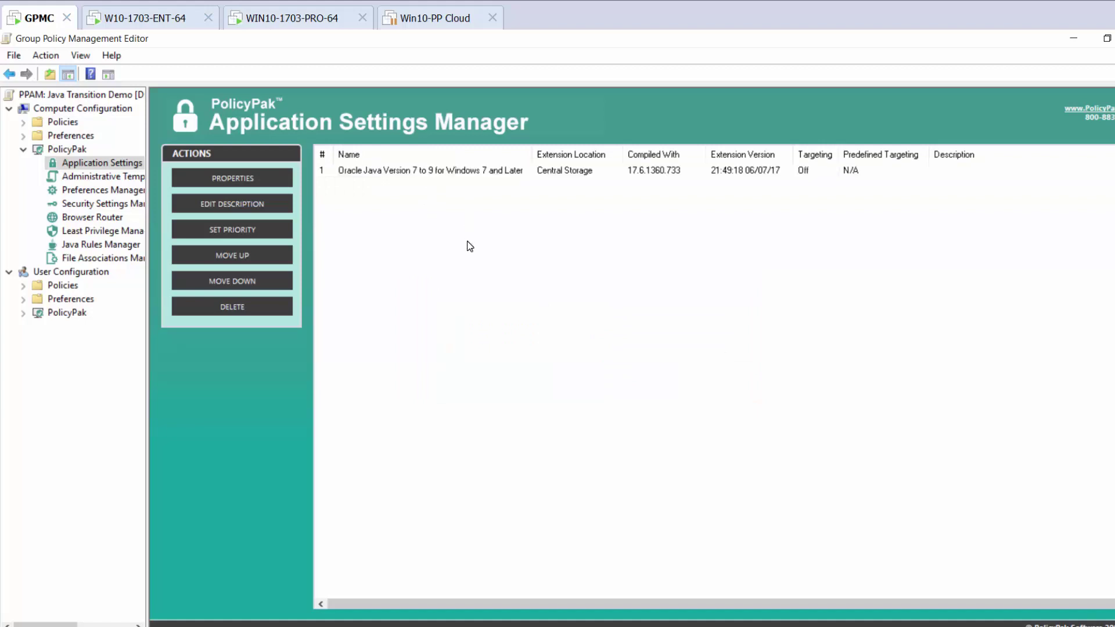